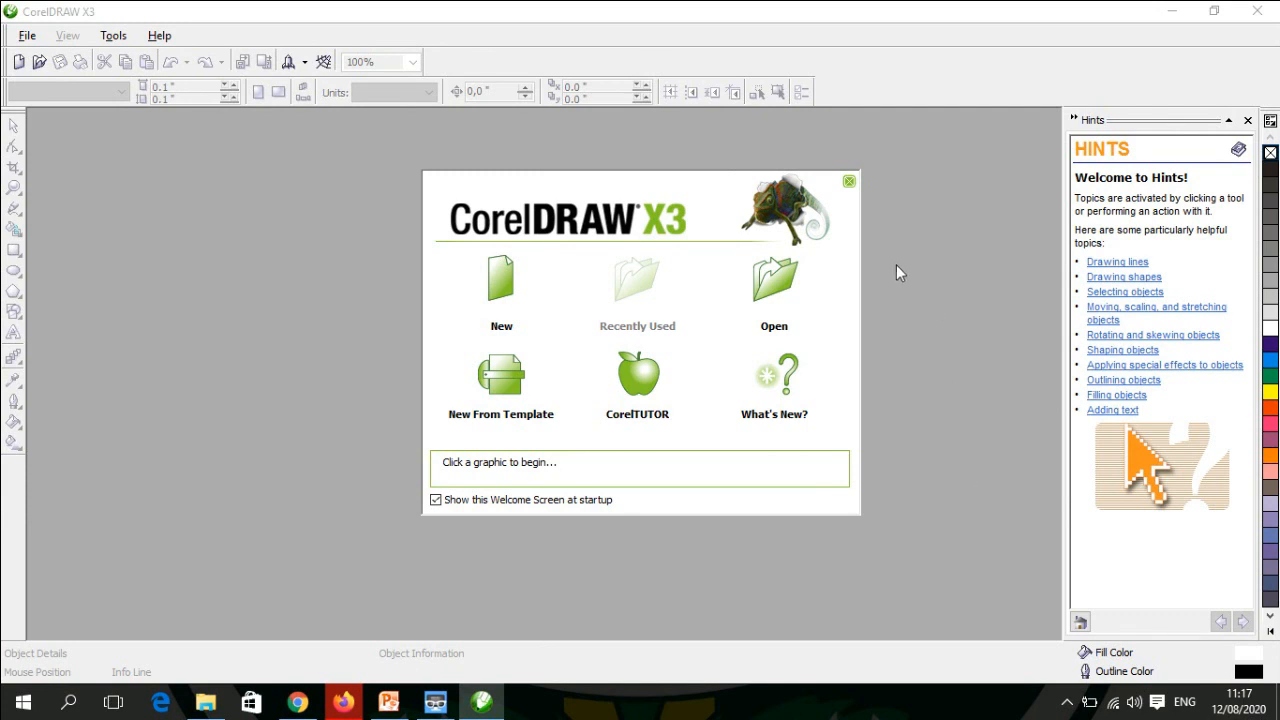
# Step: Create a new blank document
pyautogui.click(518, 294)
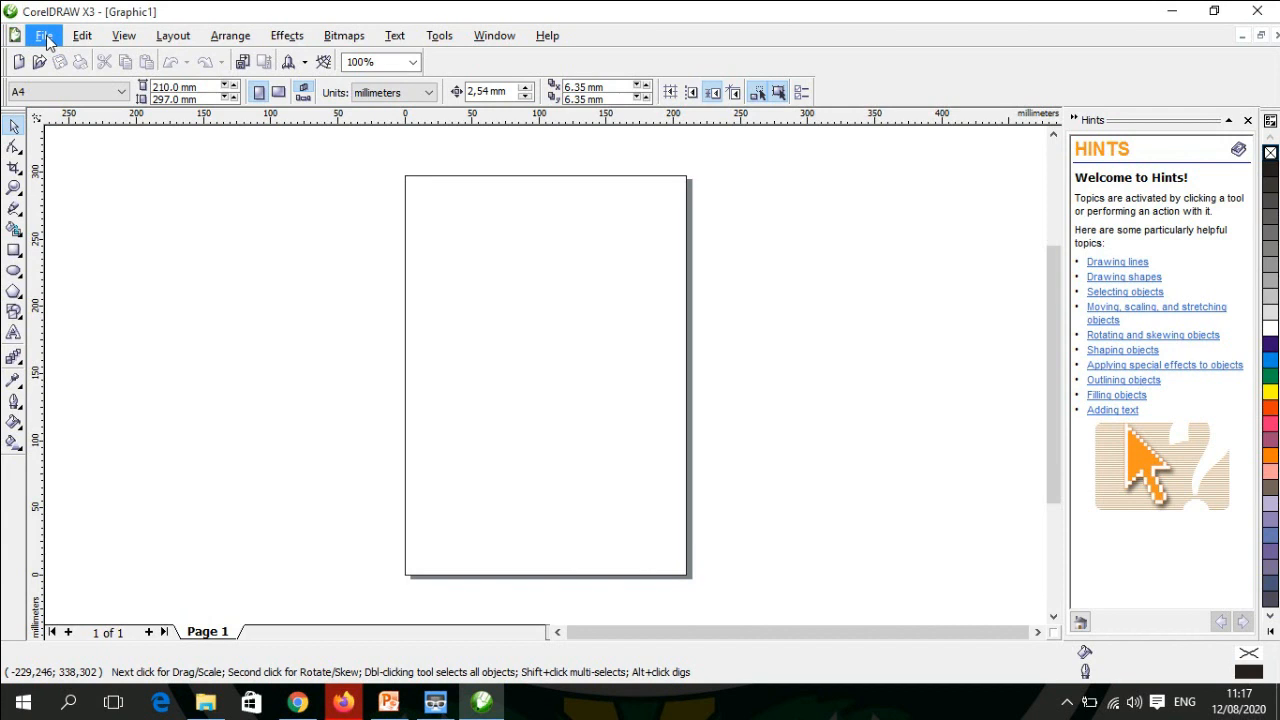
pyautogui.click(46, 38)
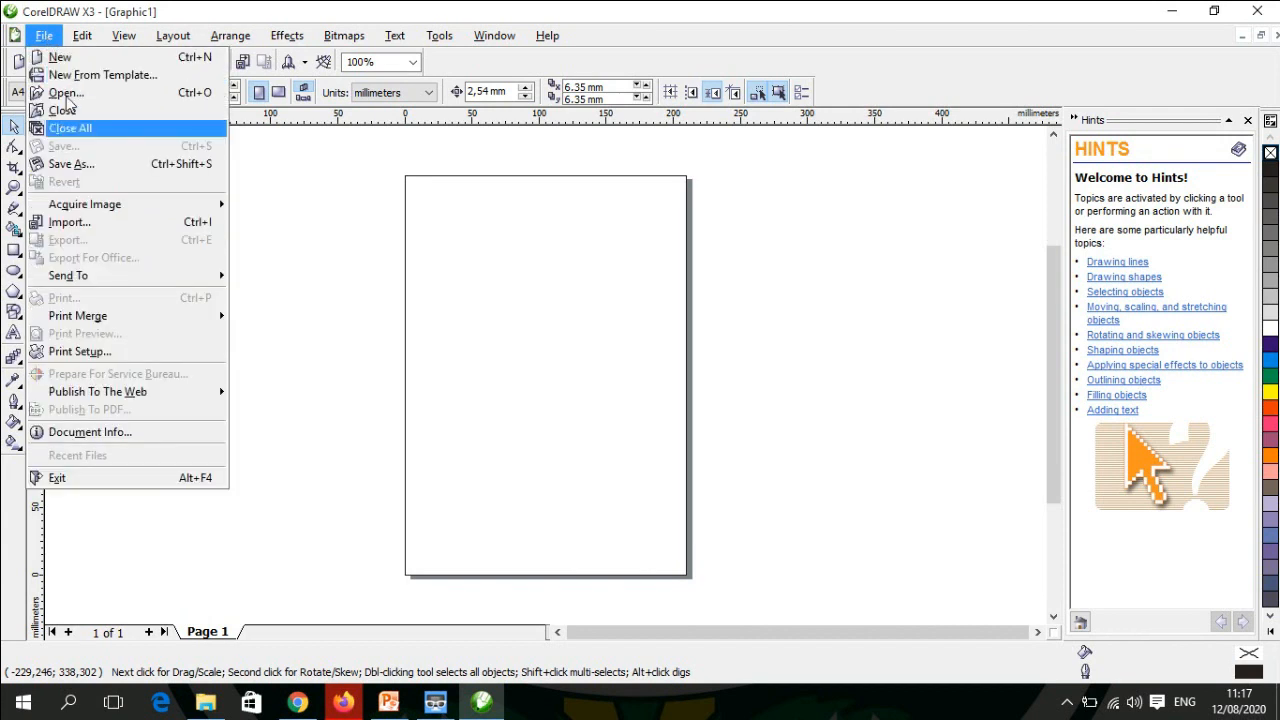
pyautogui.click(356, 310)
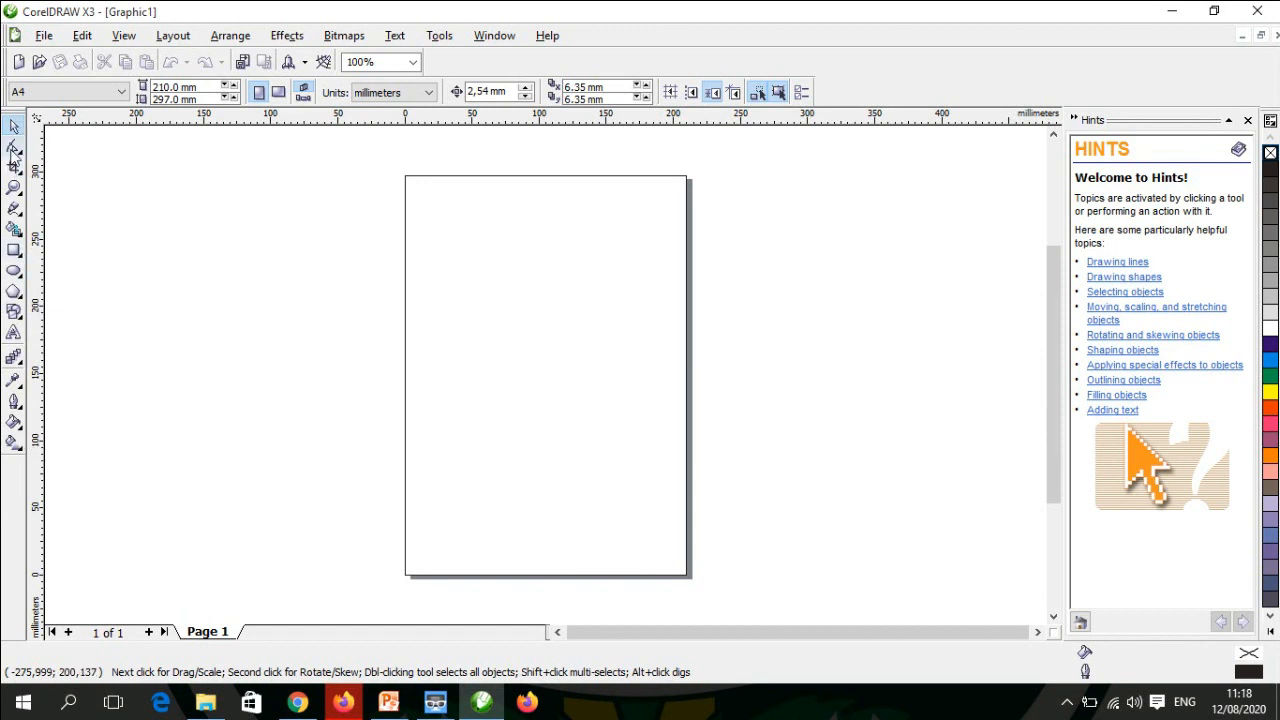
# Step: Examine the drawing tools, including Zoom, Crop and Smart Fill, and the variants grouped with the Shape, Zoom and Ellipse tools
pyautogui.click(14, 188)
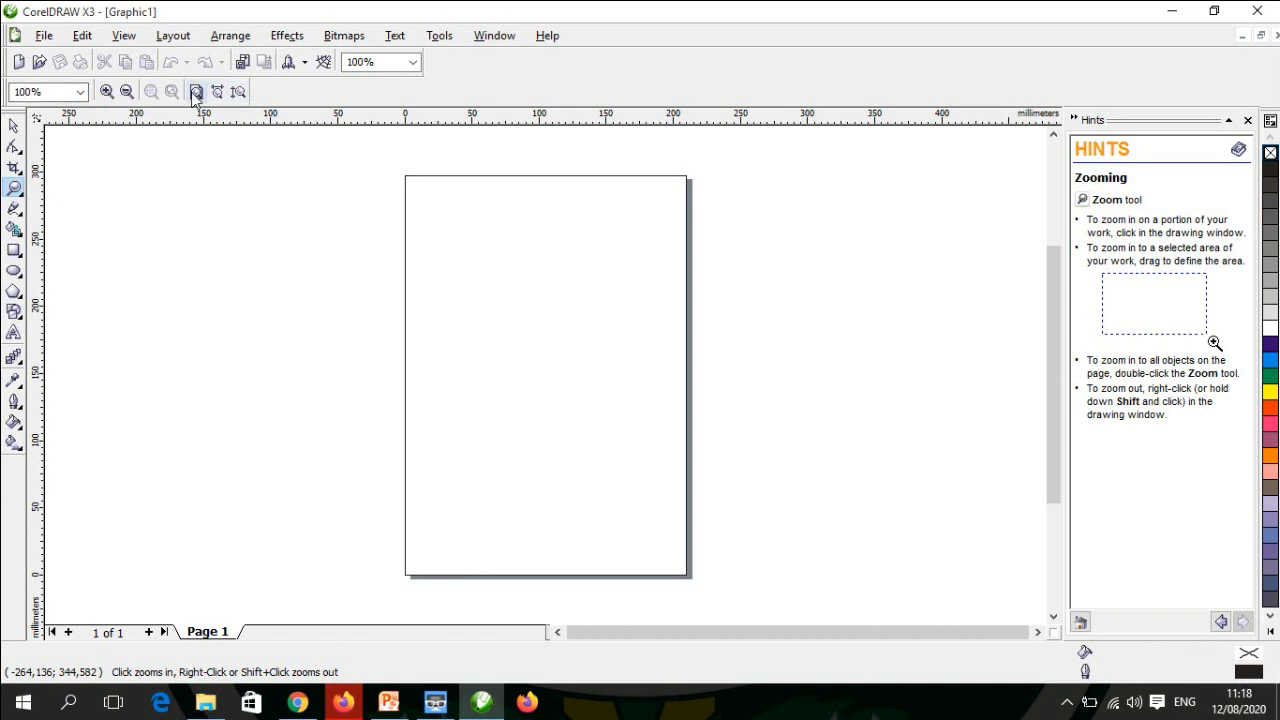
pyautogui.click(14, 169)
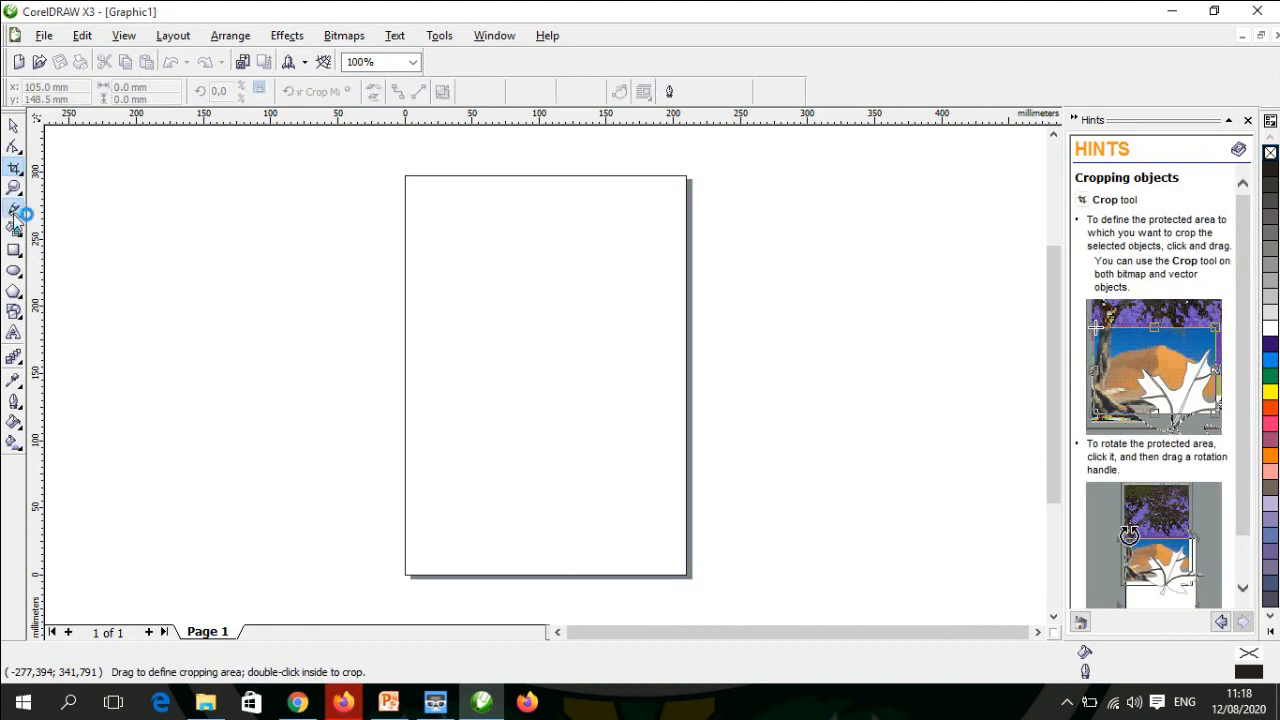
pyautogui.click(14, 210)
pyautogui.click(14, 230)
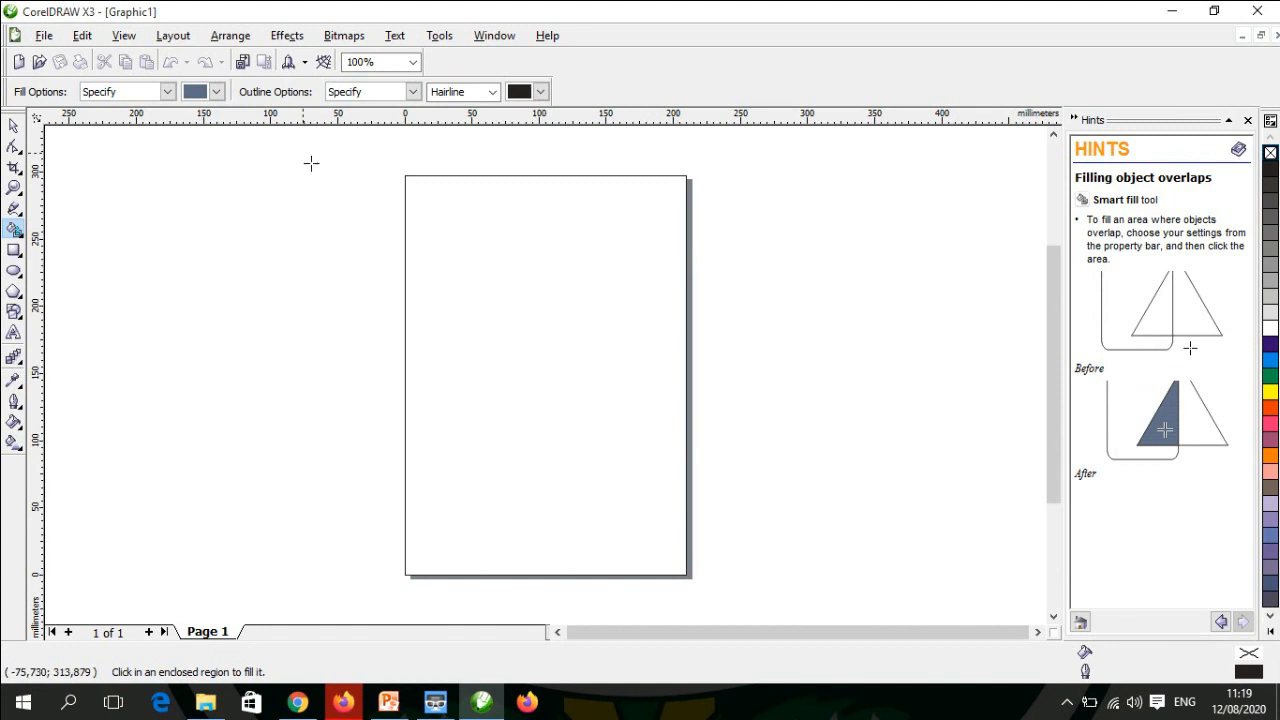
pyautogui.click(14, 188)
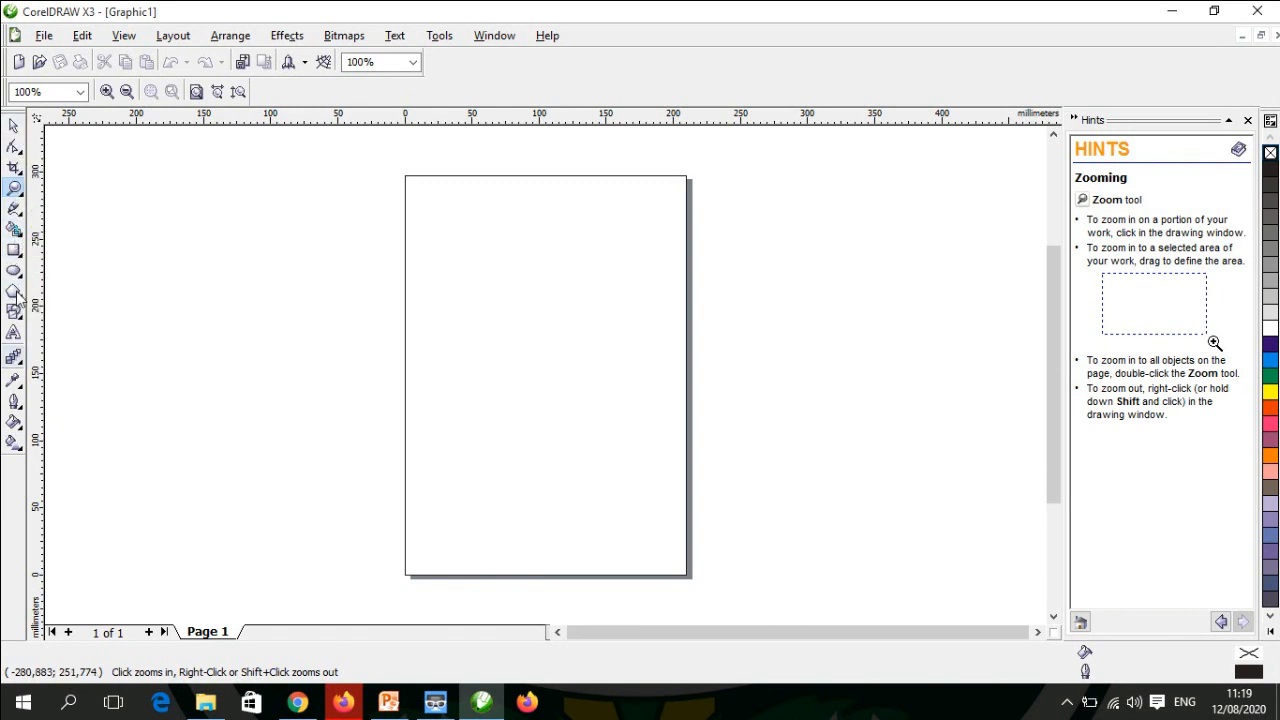
pyautogui.click(22, 153)
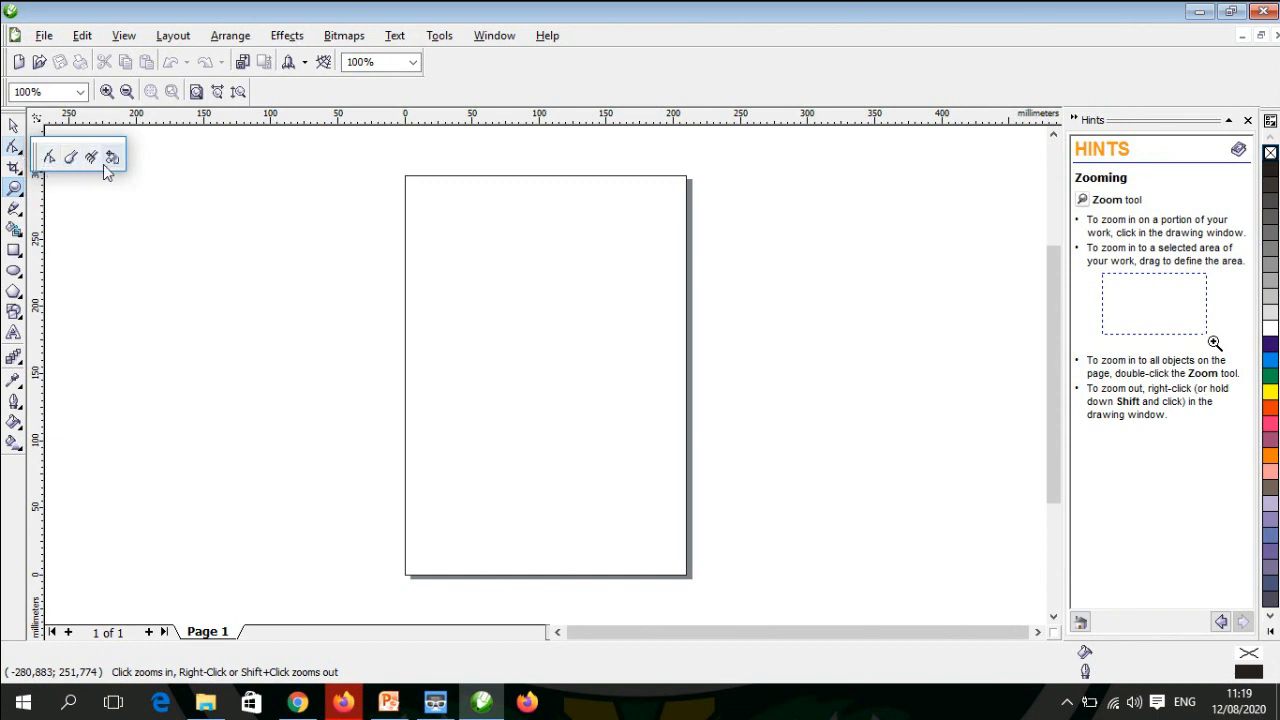
pyautogui.moveTo(18, 176)
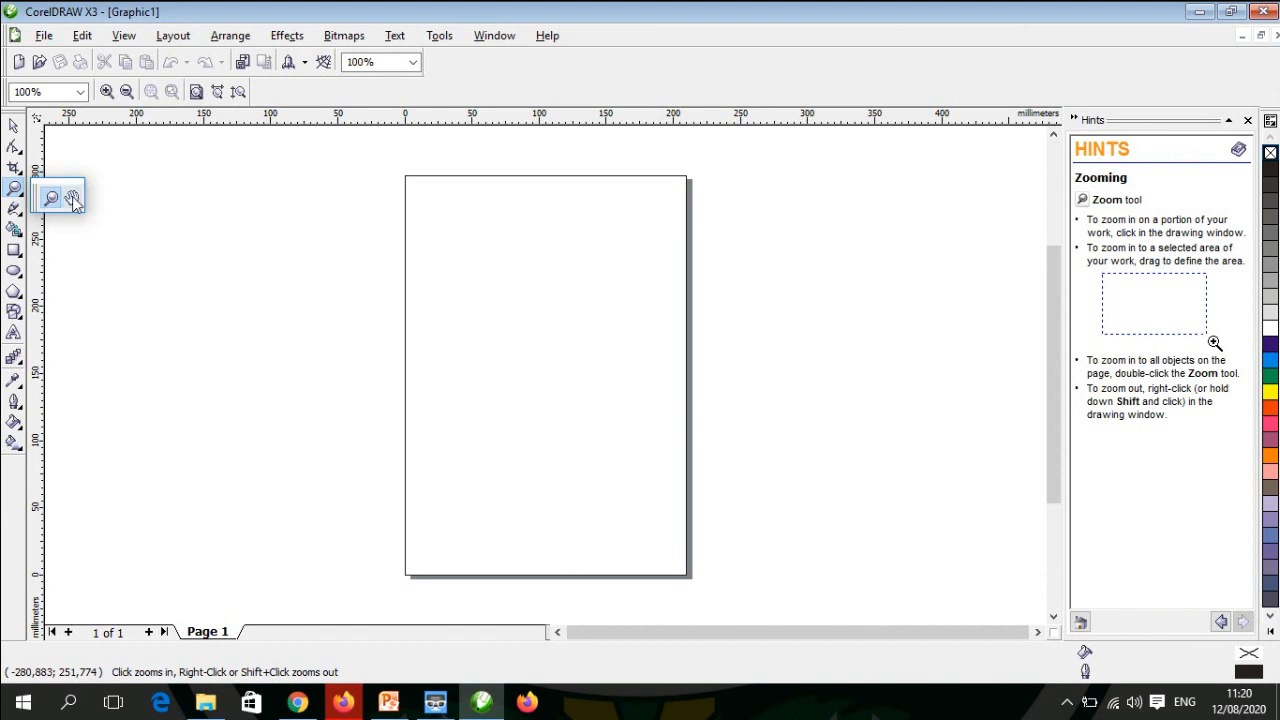
pyautogui.moveTo(21, 214)
pyautogui.moveTo(22, 238)
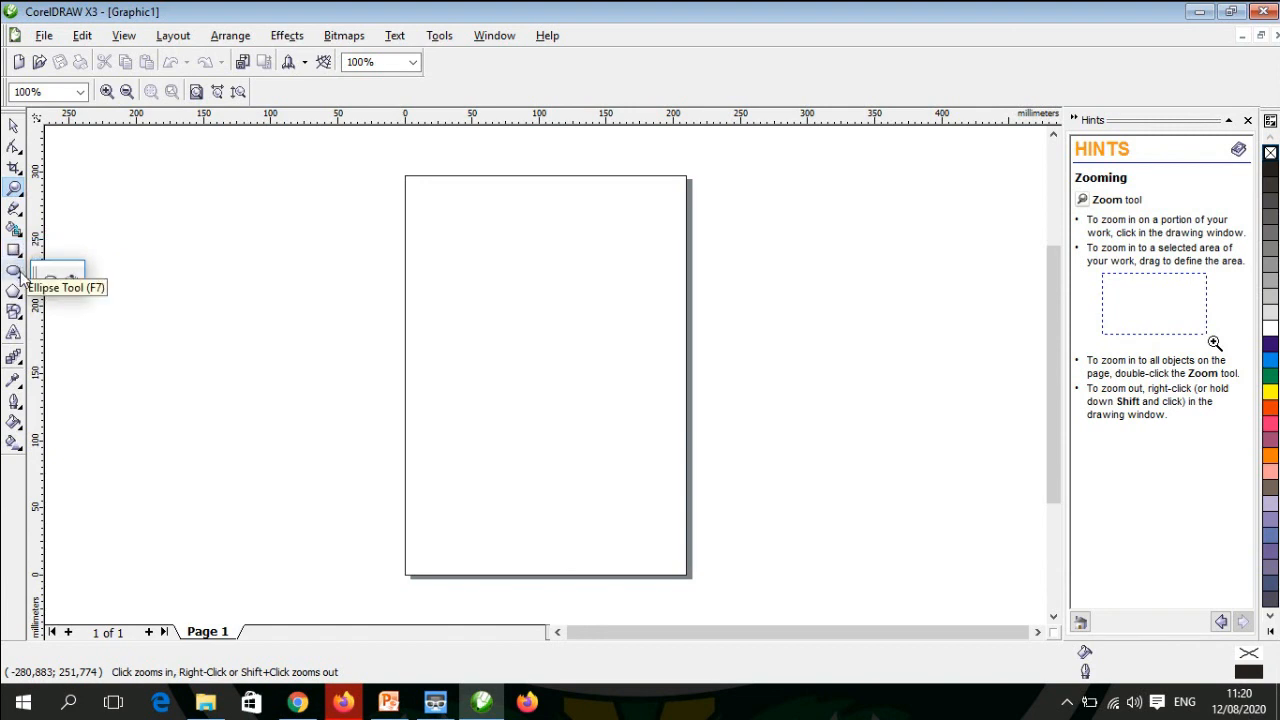
pyautogui.moveTo(17, 297)
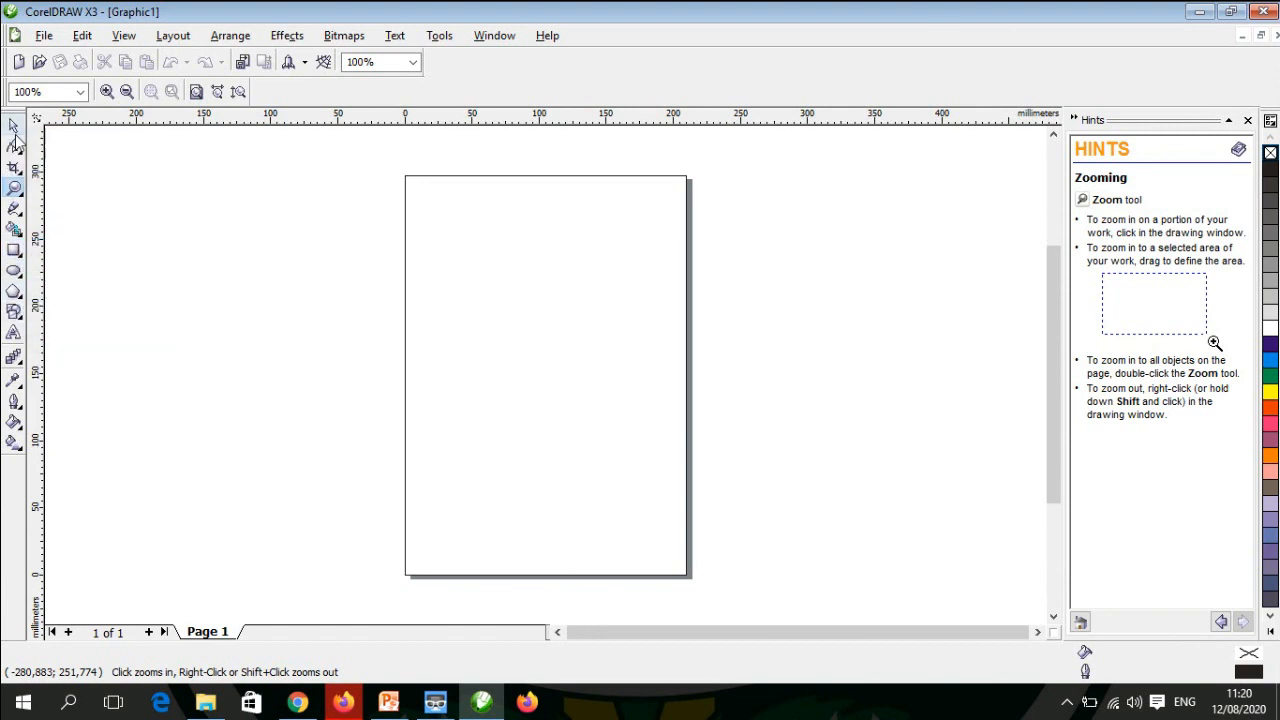
# Step: Draw a rectangle about 142 by 124 mm in the upper half of the page and fill it with blue
pyautogui.click(14, 253)
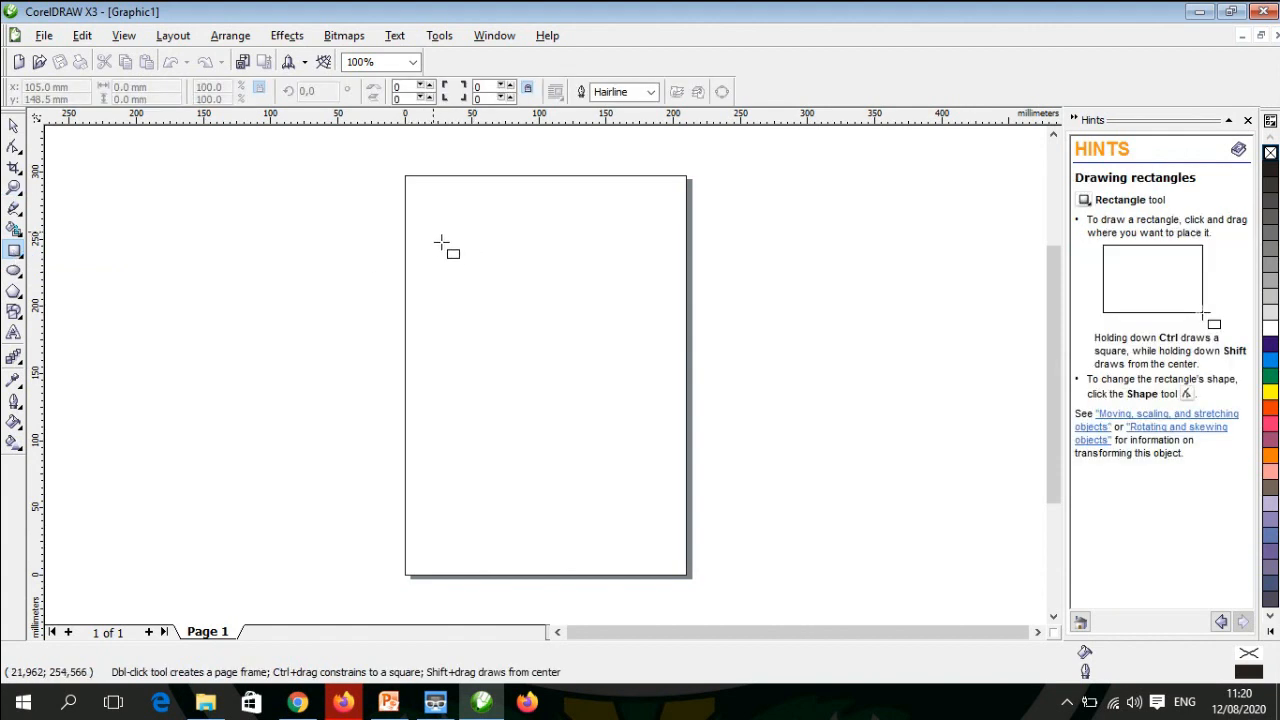
pyautogui.moveTo(433, 231)
pyautogui.mouseDown()
pyautogui.moveTo(500, 277)
pyautogui.moveTo(582, 376)
pyautogui.moveTo(649, 399)
pyautogui.moveTo(631, 408)
pyautogui.mouseUp()
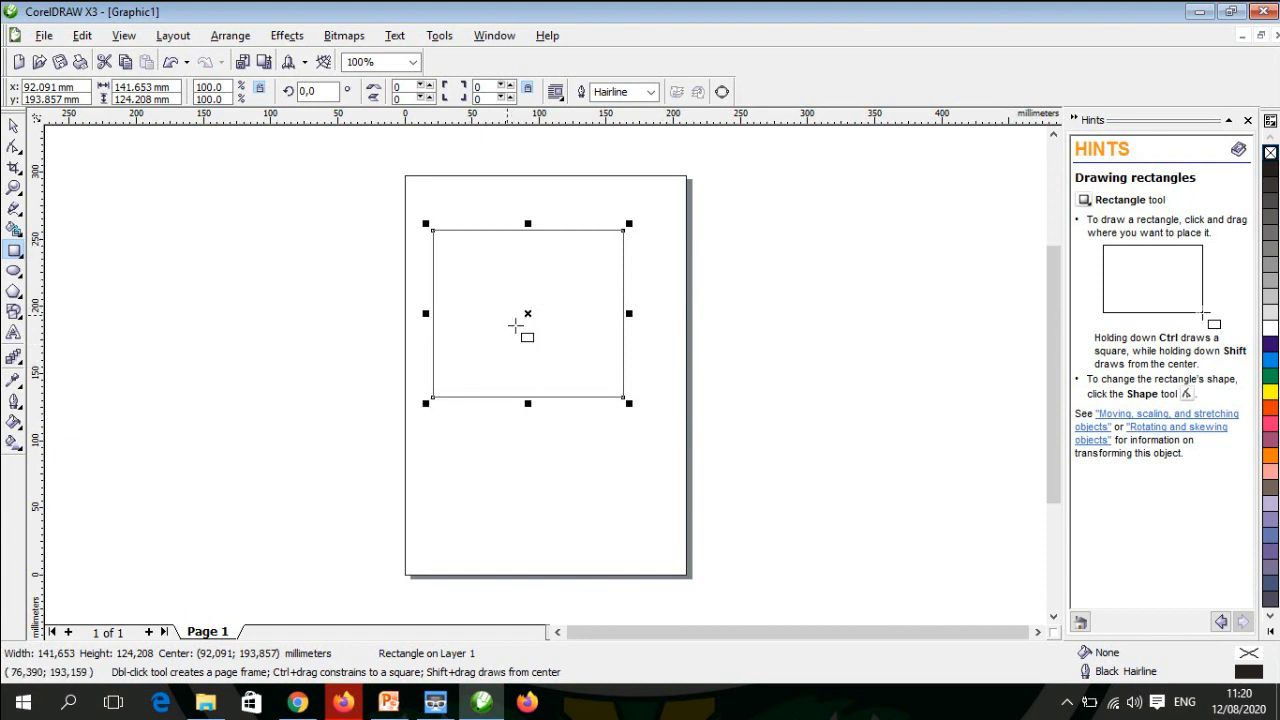
pyautogui.click(14, 127)
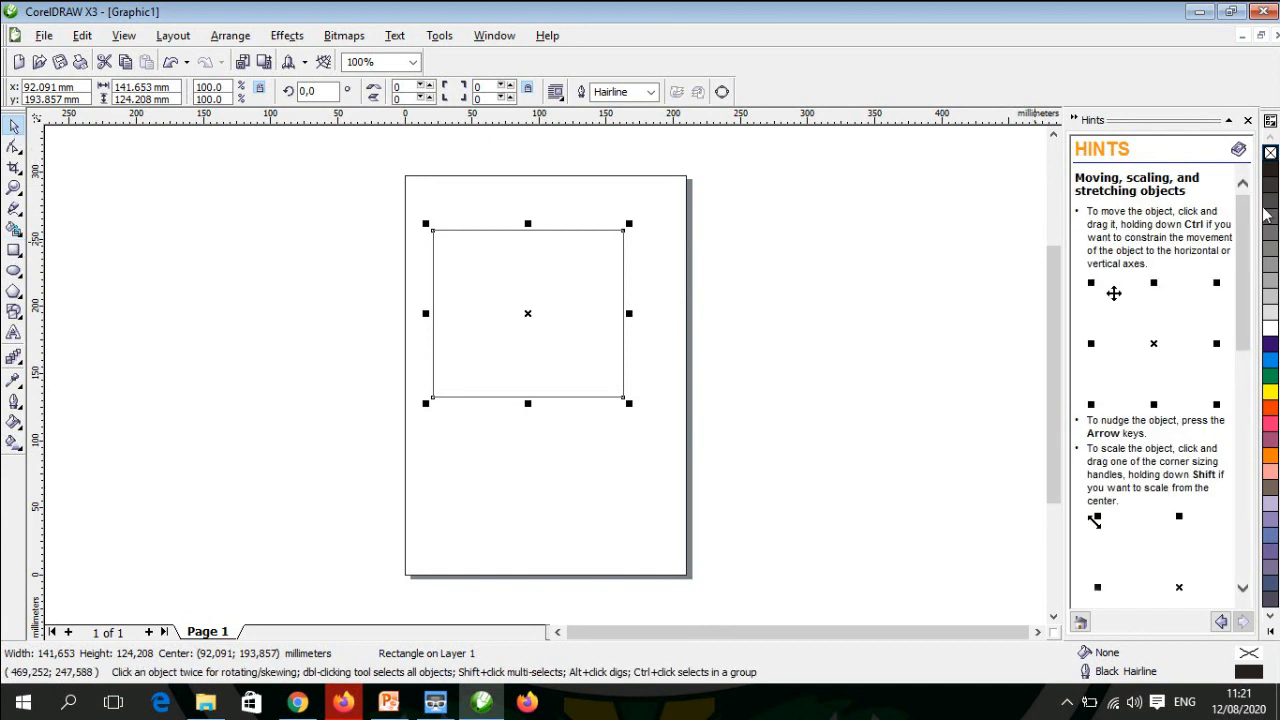
pyautogui.click(1270, 350)
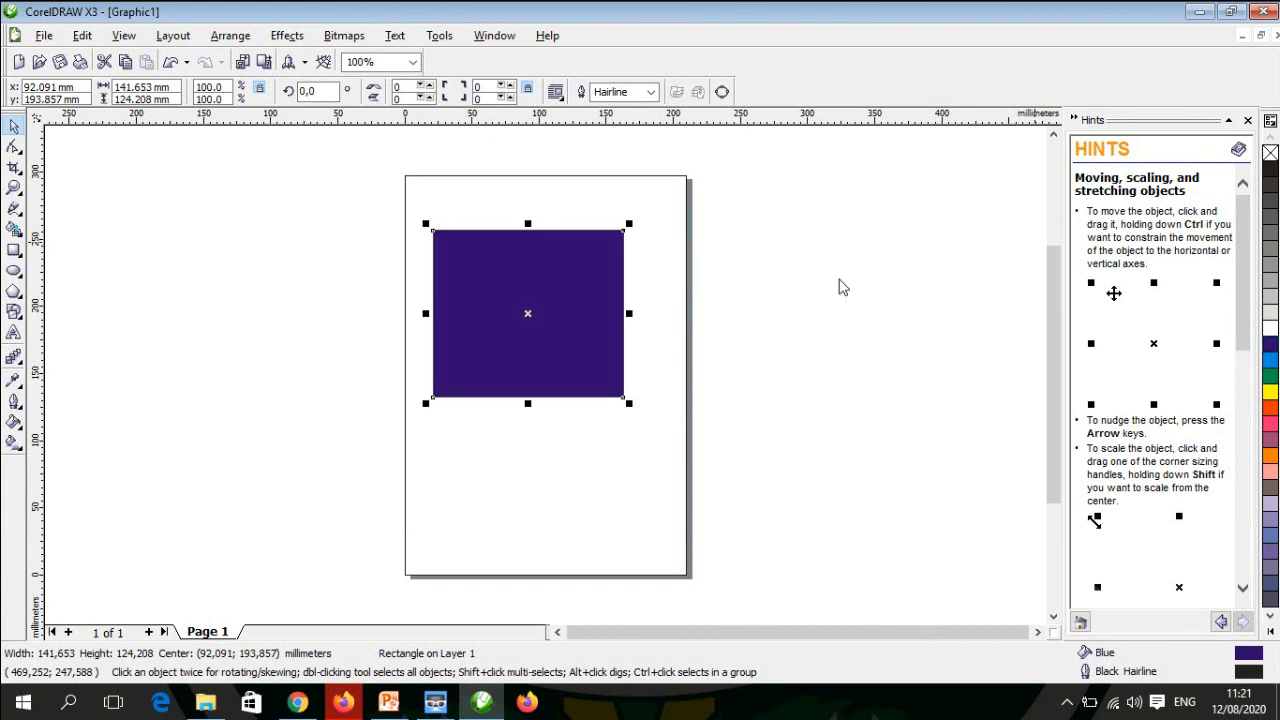
# Step: Give the blue rectangle a red outline 1.0 mm wide
pyautogui.click(14, 188)
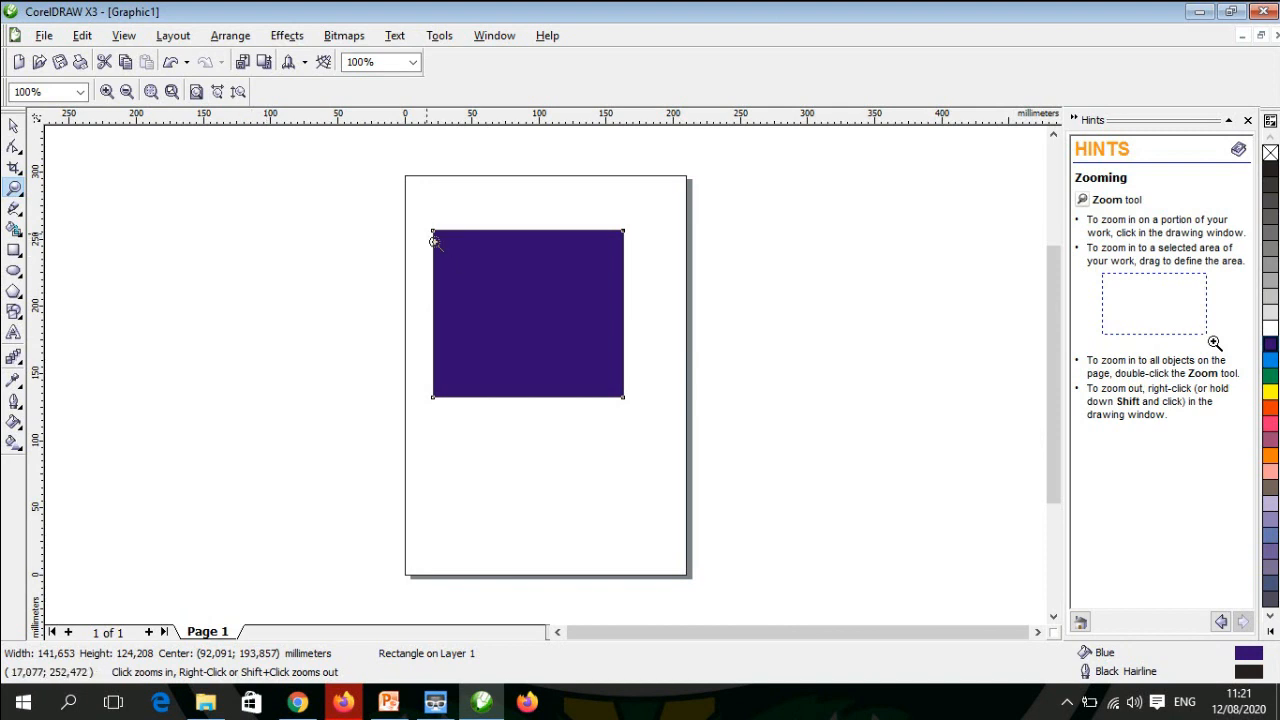
pyautogui.moveTo(407, 203); pyautogui.dragTo(529, 291)
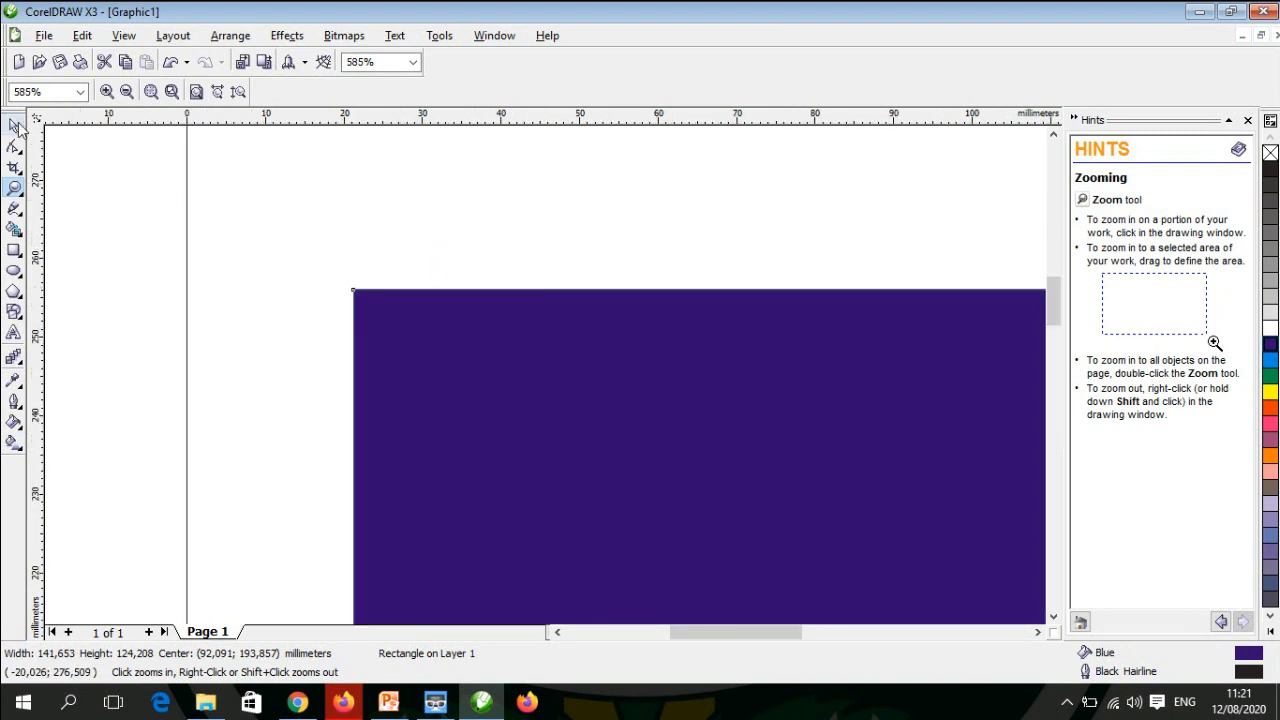
pyautogui.click(14, 125)
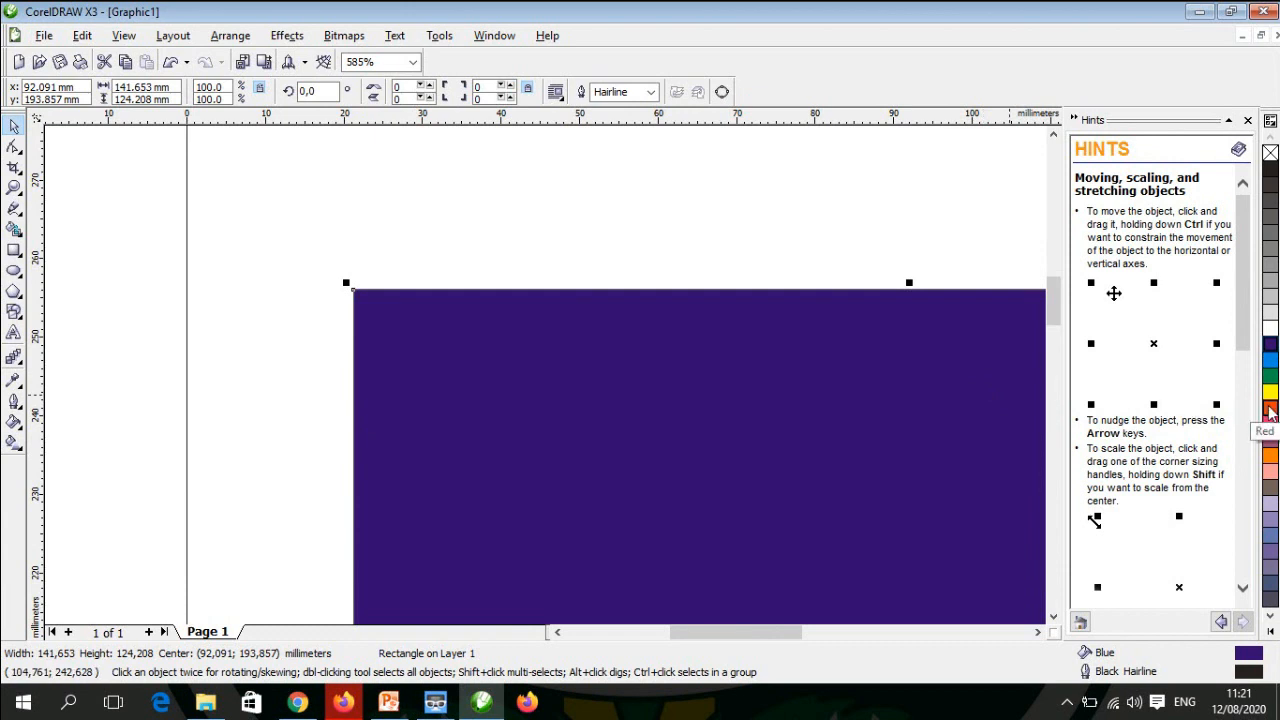
pyautogui.rightClick(1270, 410)
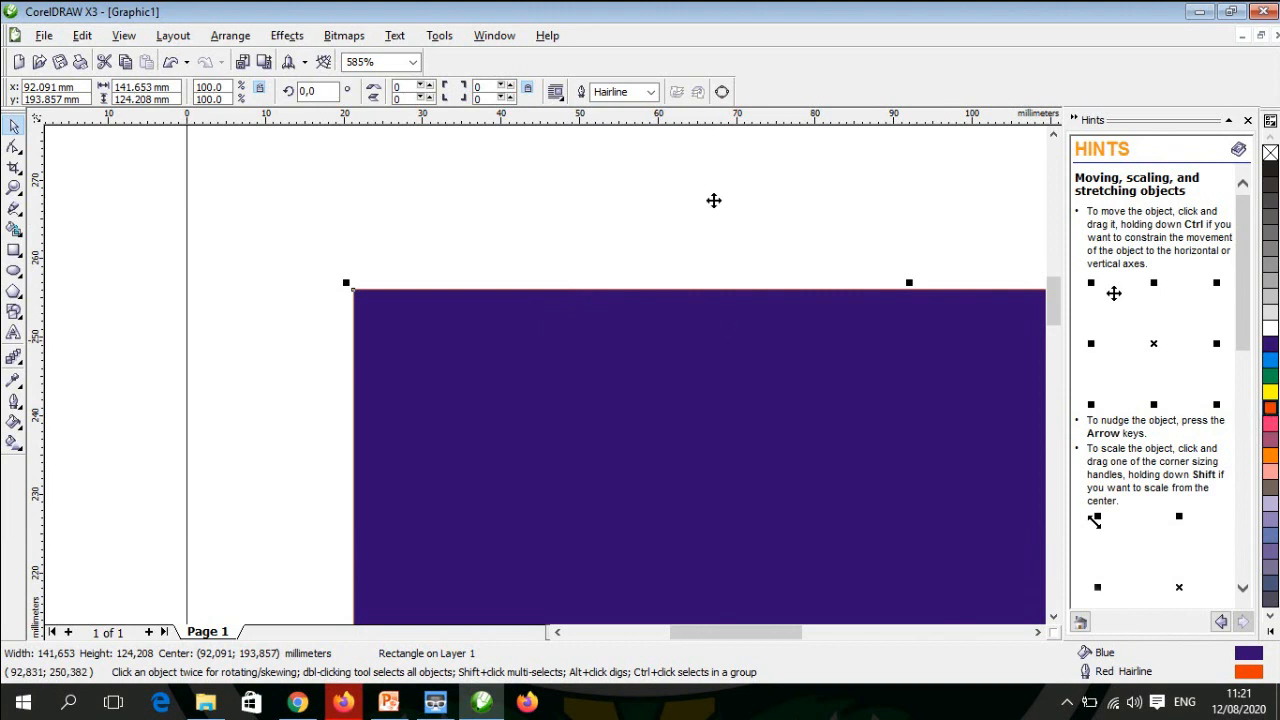
pyautogui.click(651, 93)
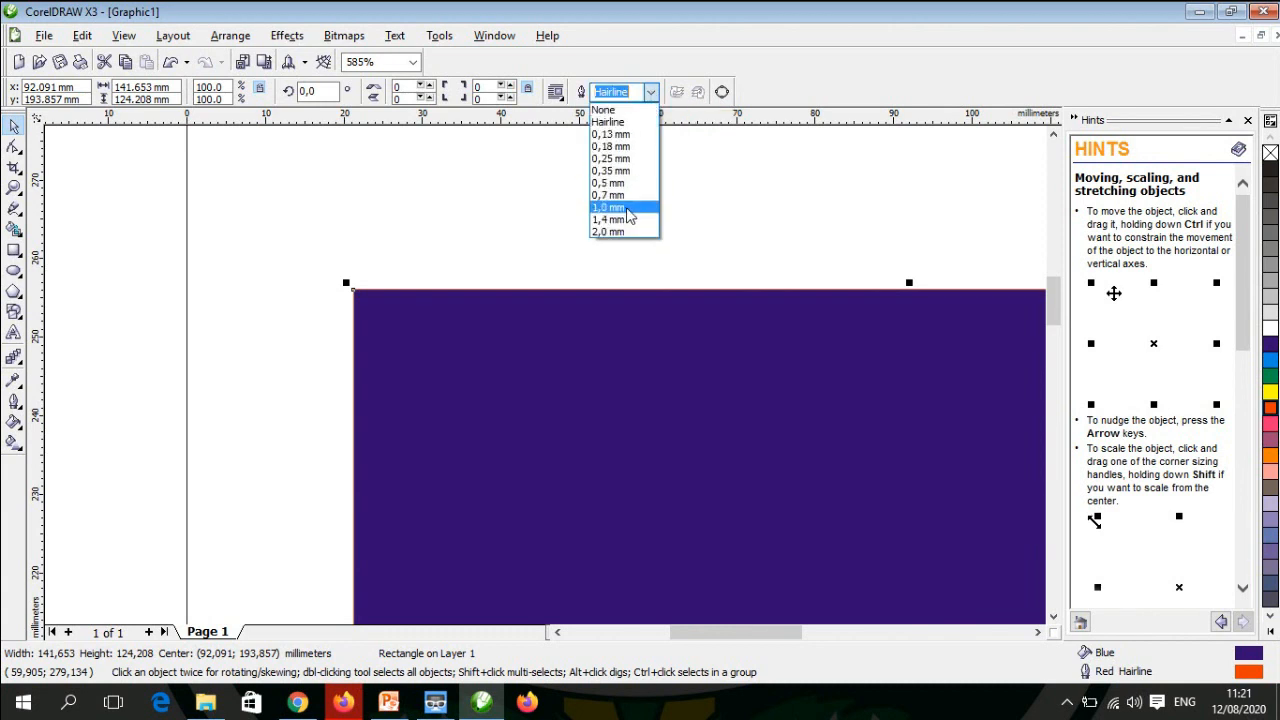
pyautogui.click(624, 208)
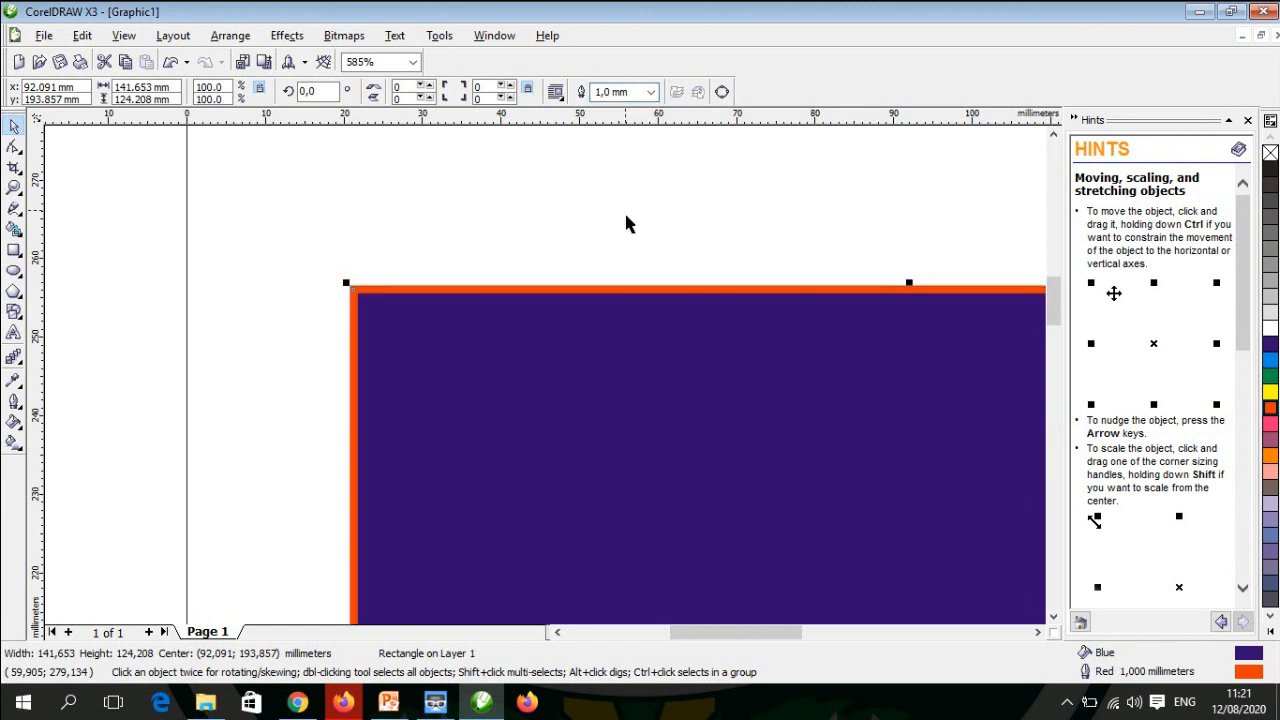
pyautogui.click(624, 210)
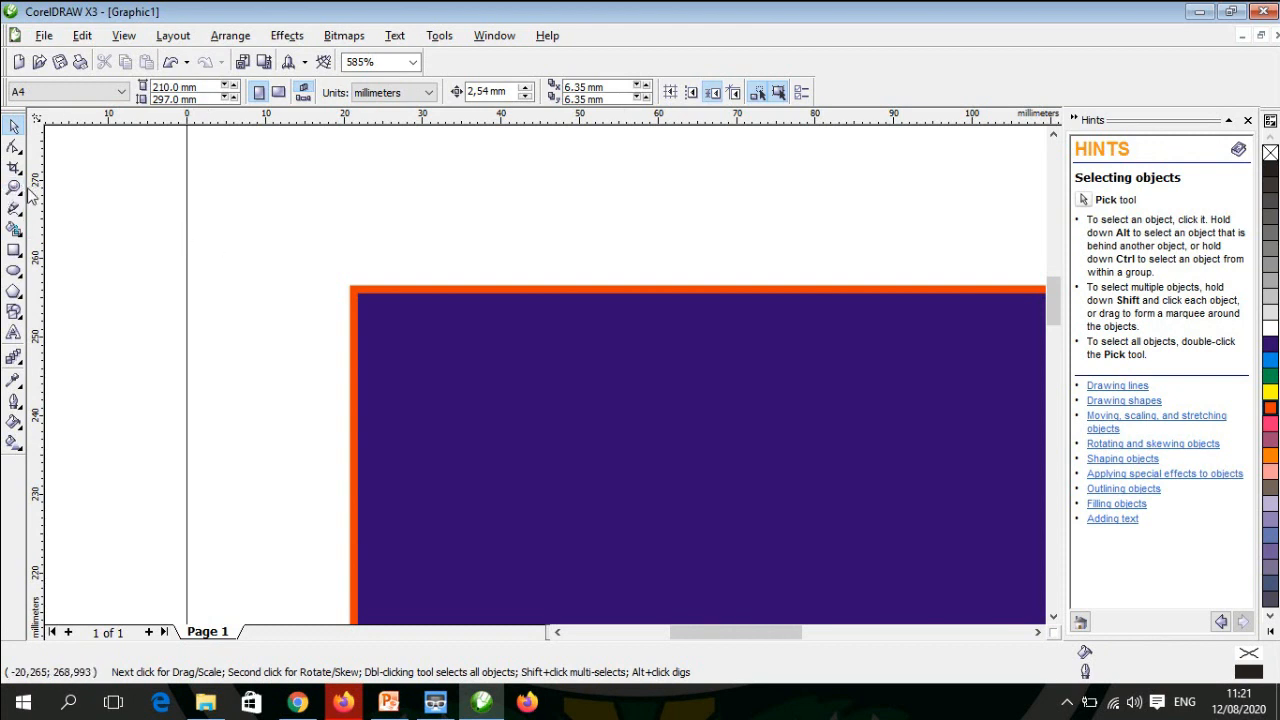
# Step: Draw an ellipse about 111 by 116 mm overlapping the rectangle's lower-right corner and fill it with yellow
pyautogui.click(14, 188)
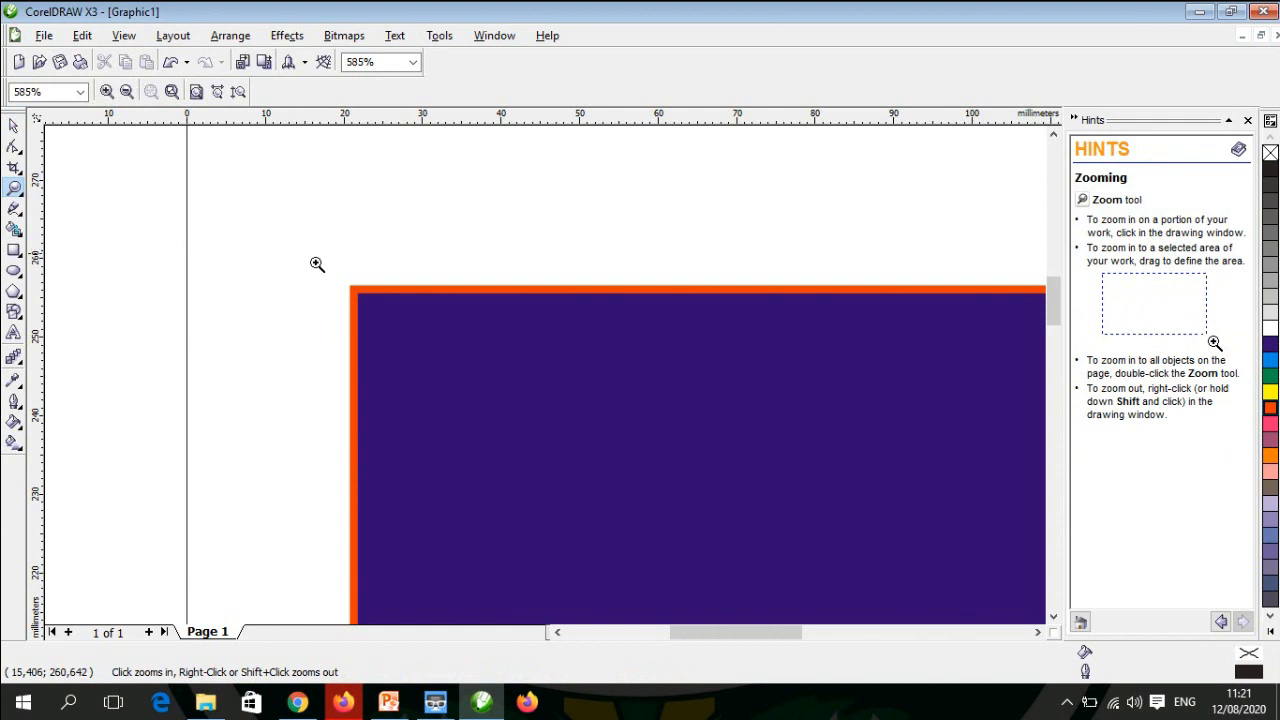
pyautogui.moveTo(334, 275); pyautogui.dragTo(508, 402)
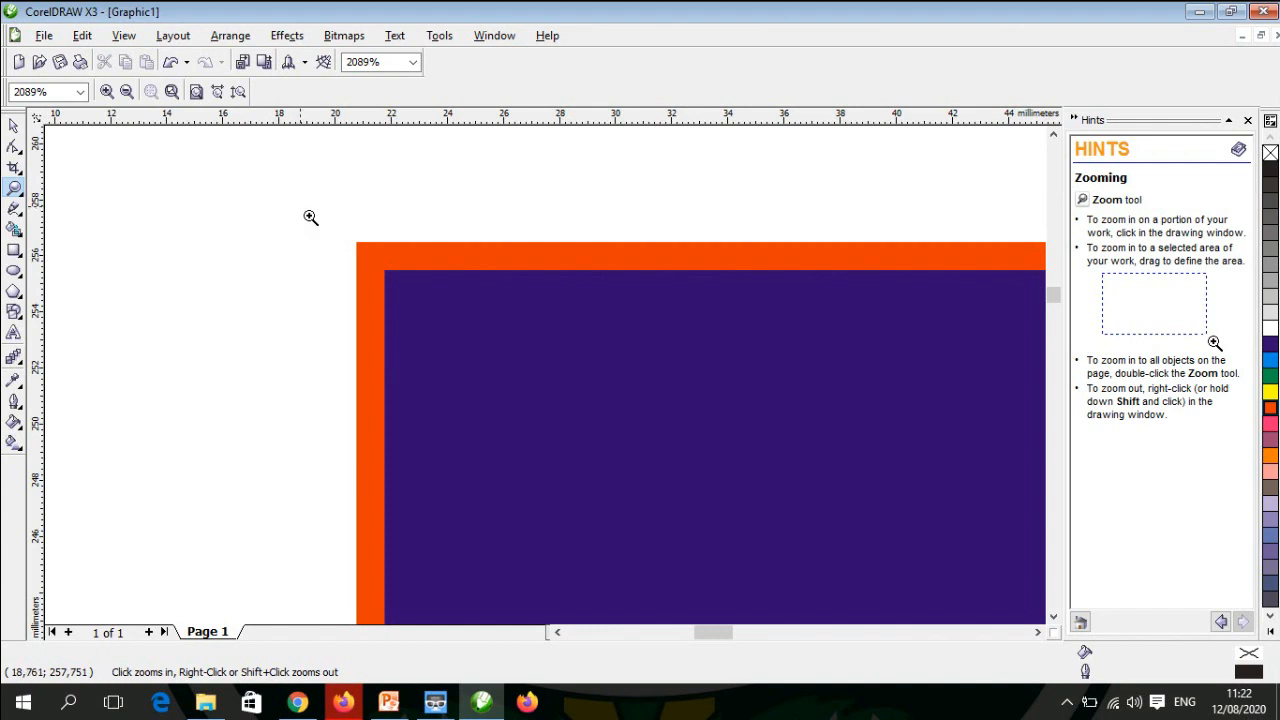
pyautogui.moveTo(300, 207); pyautogui.dragTo(558, 409)
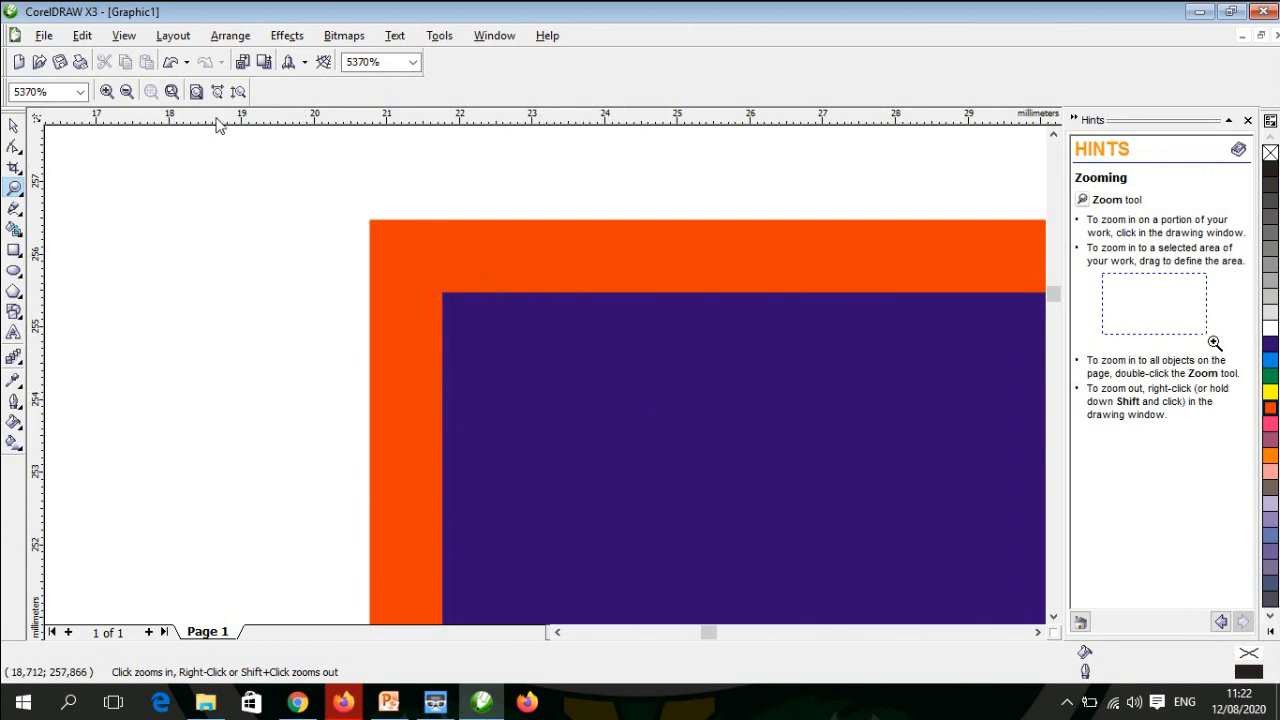
pyautogui.click(197, 90)
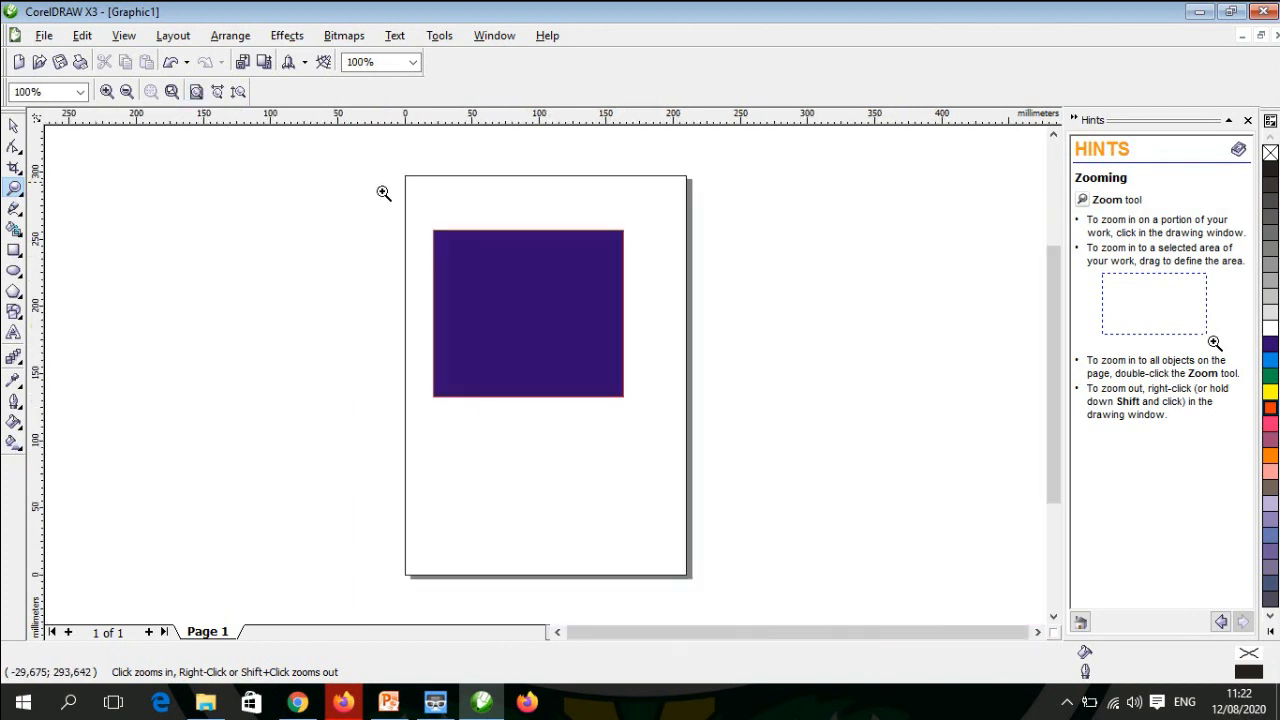
pyautogui.moveTo(384, 211); pyautogui.dragTo(719, 438)
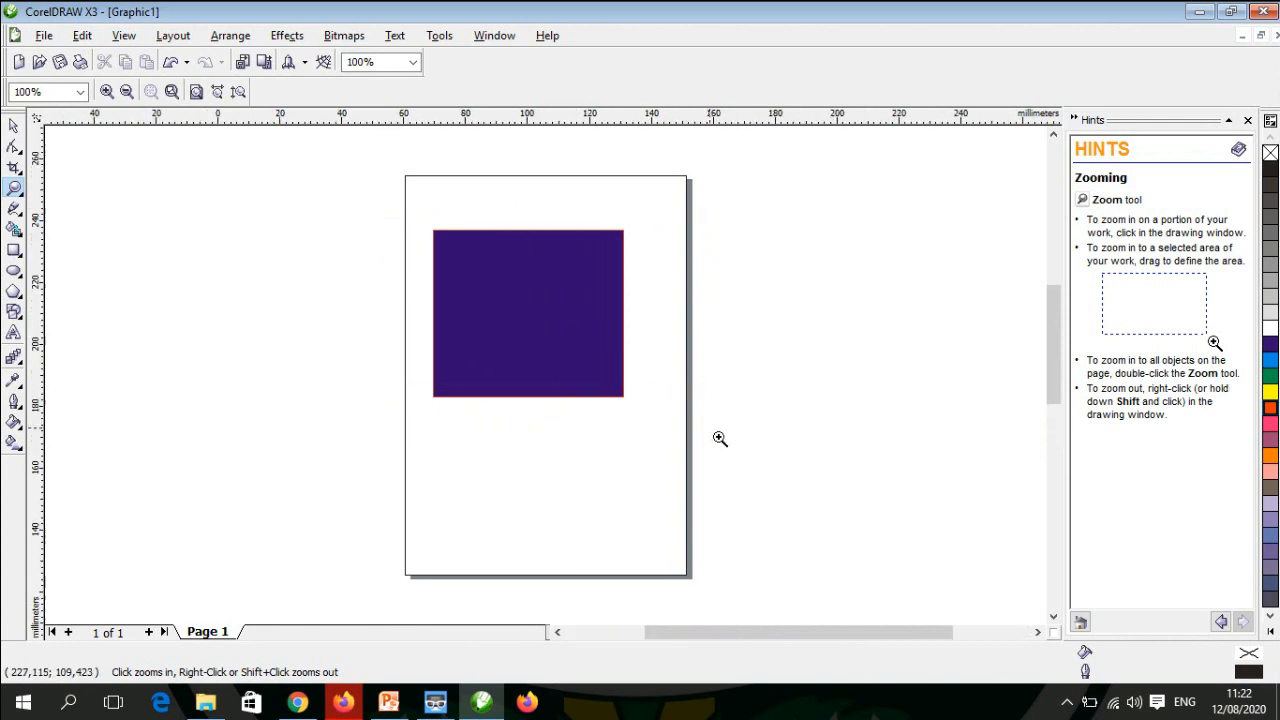
pyautogui.click(15, 273)
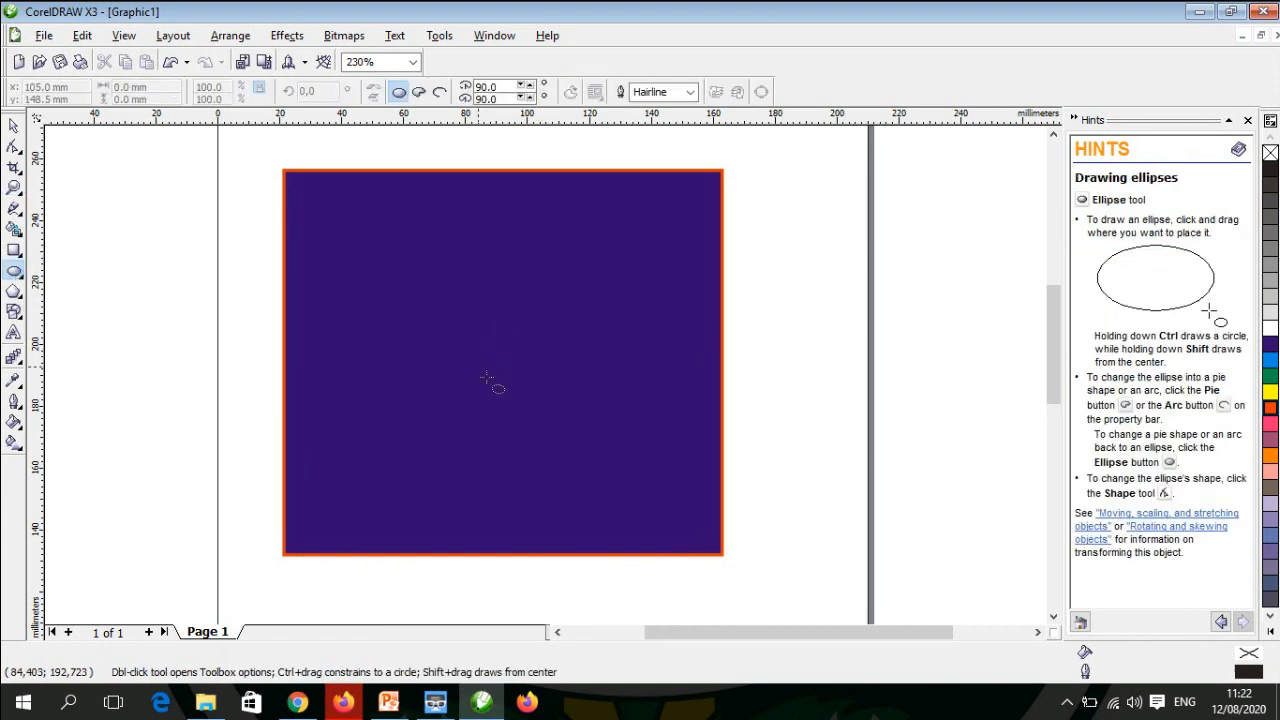
pyautogui.moveTo(456, 359); pyautogui.dragTo(809, 596)
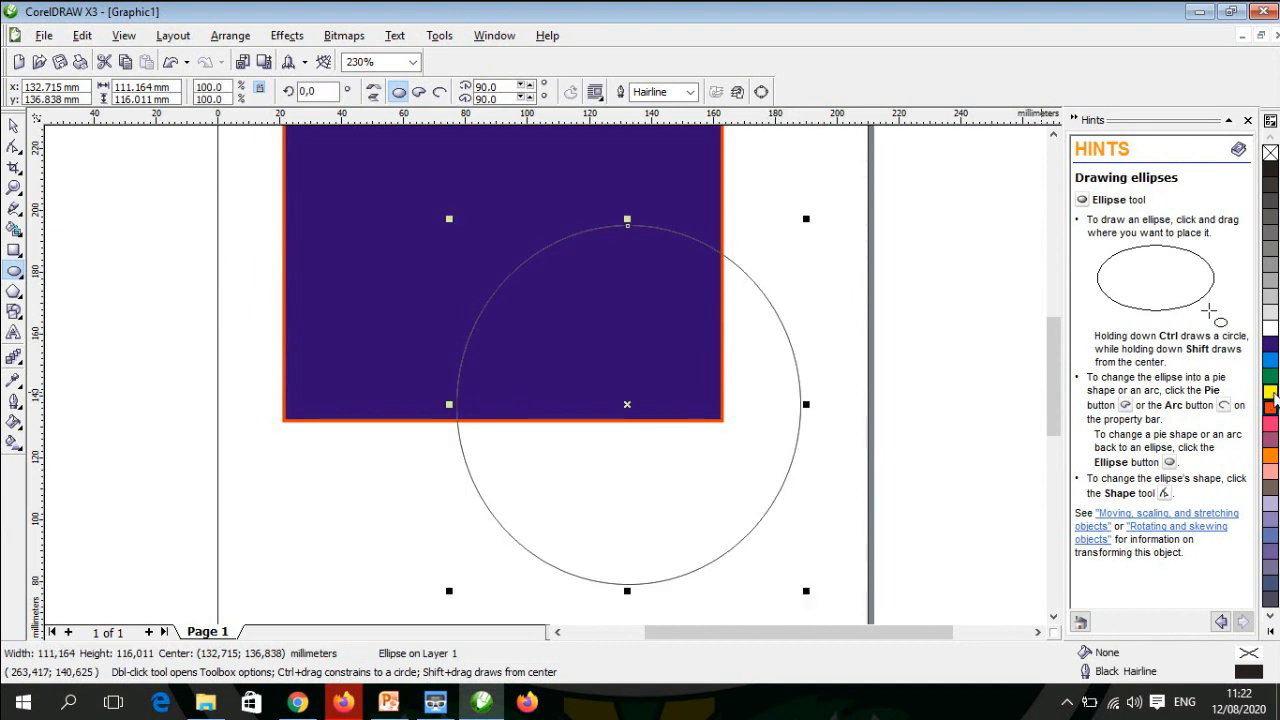
pyautogui.click(1271, 393)
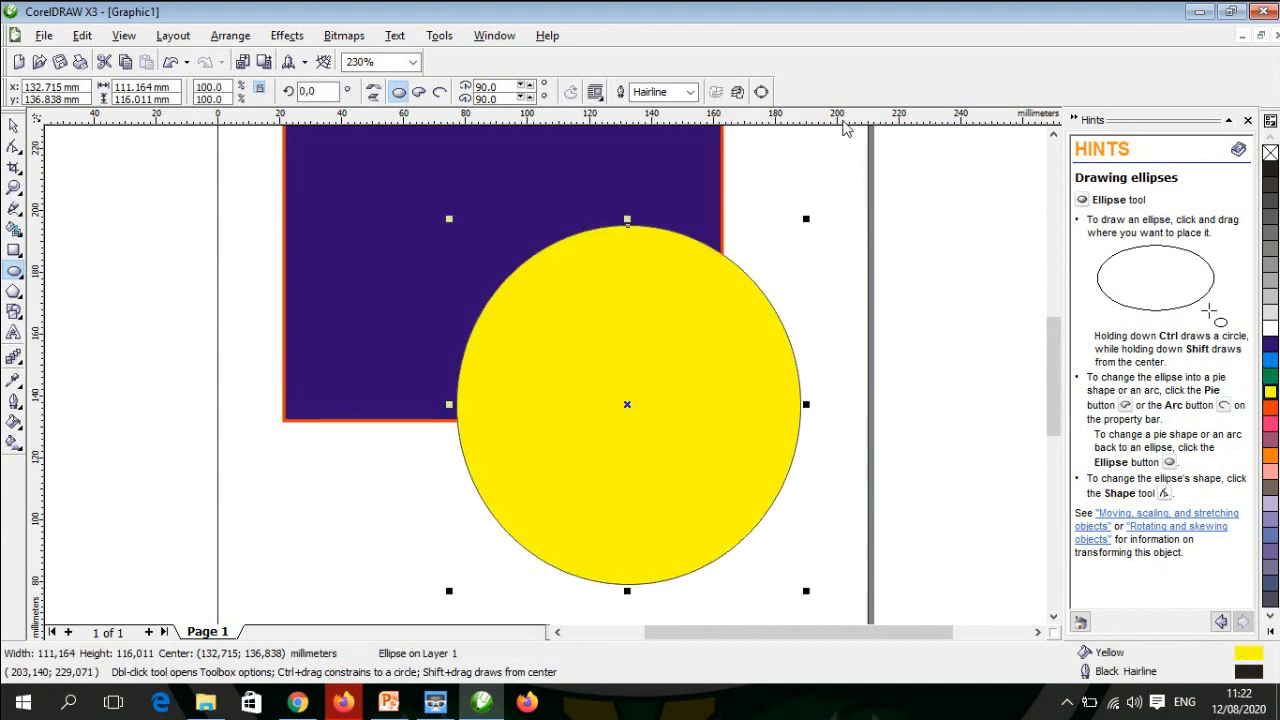
# Step: Set the yellow ellipse's outline to 1.0 mm wide and colour it green
pyautogui.click(690, 92)
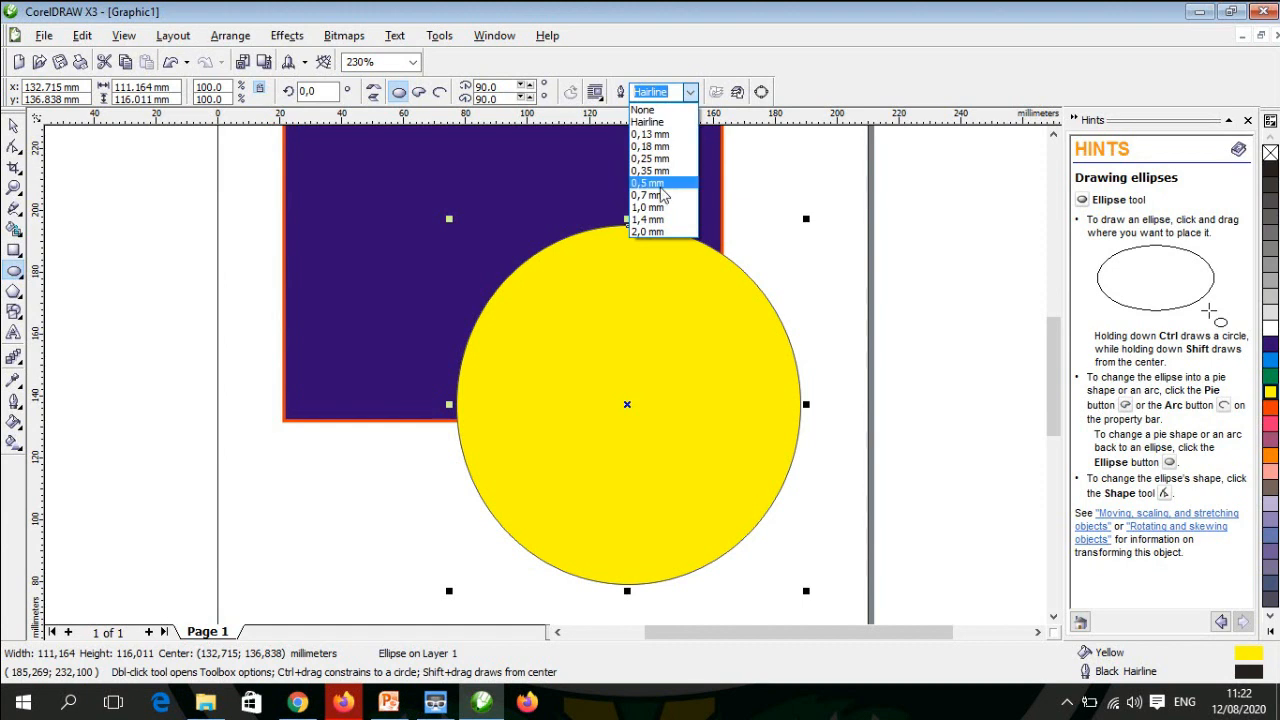
pyautogui.click(655, 207)
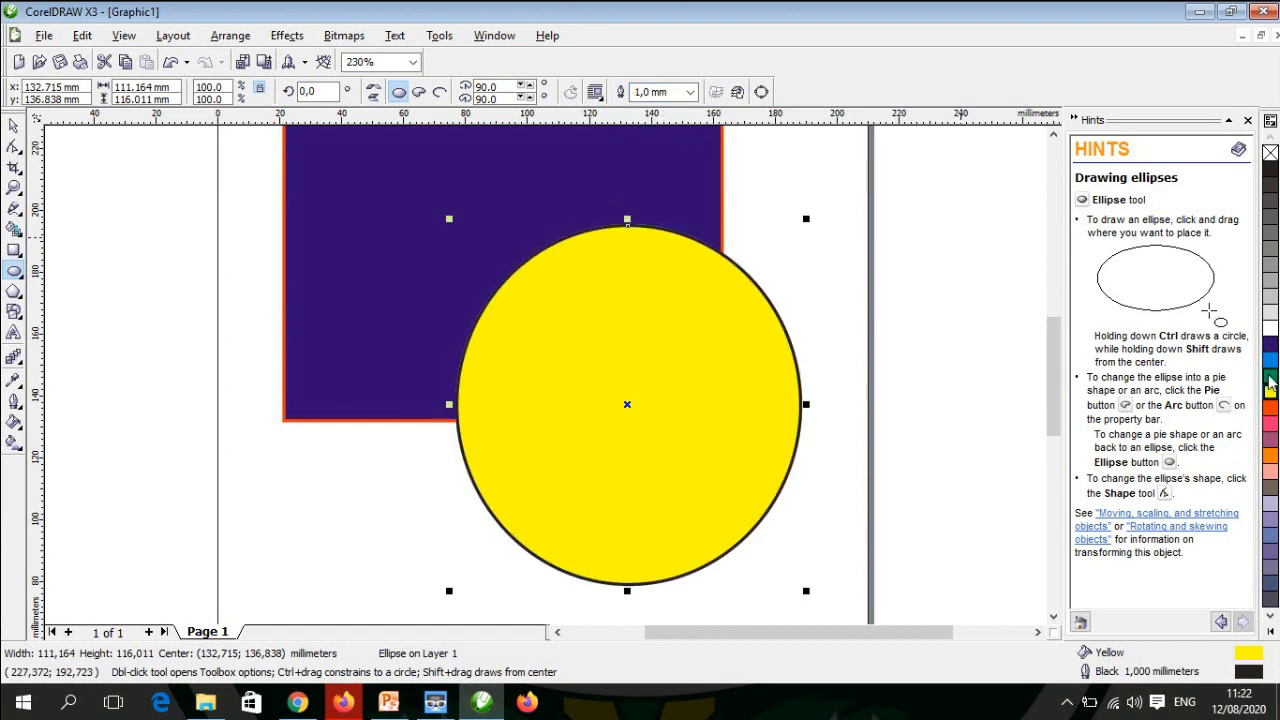
pyautogui.rightClick(1270, 378)
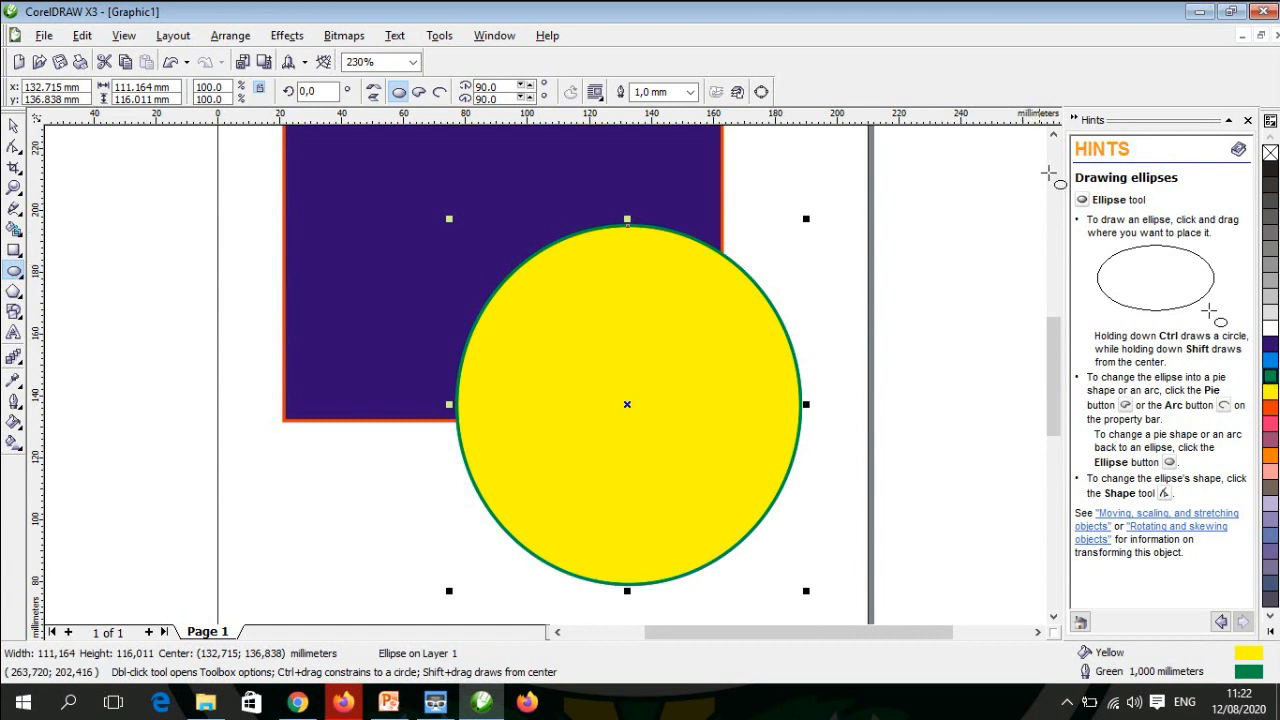
pyautogui.click(1053, 134)
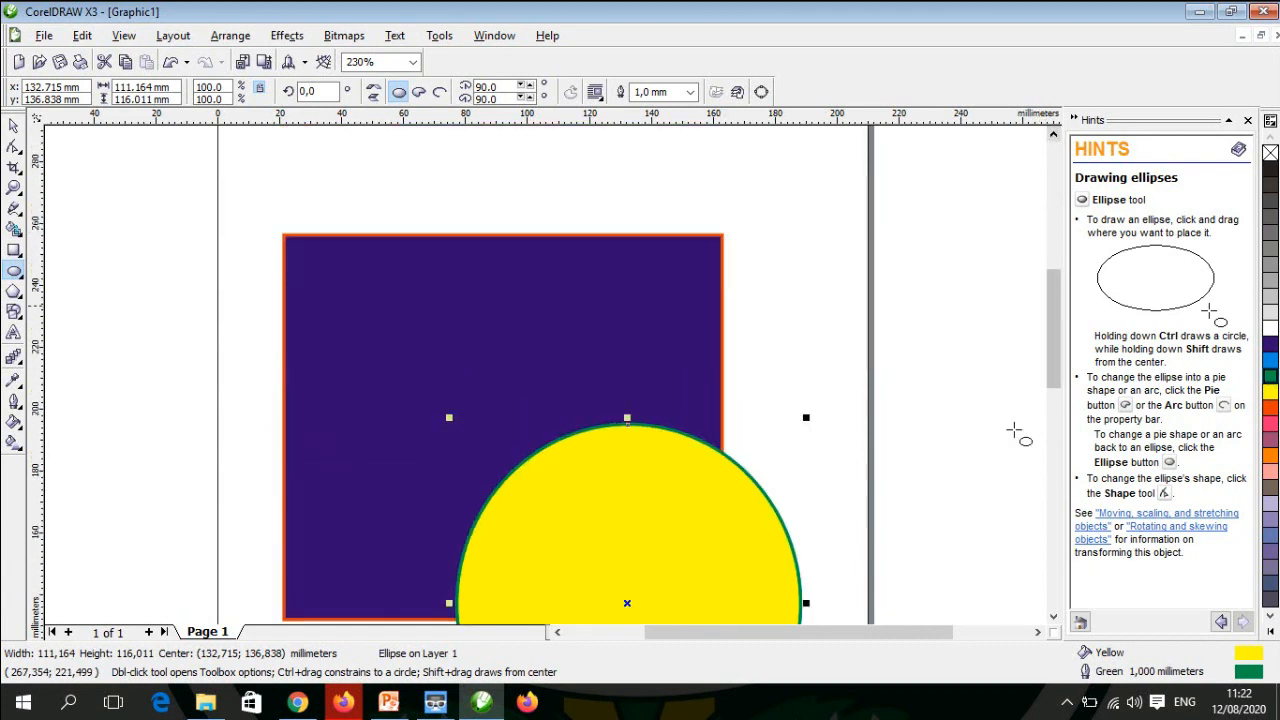
pyautogui.click(1053, 616)
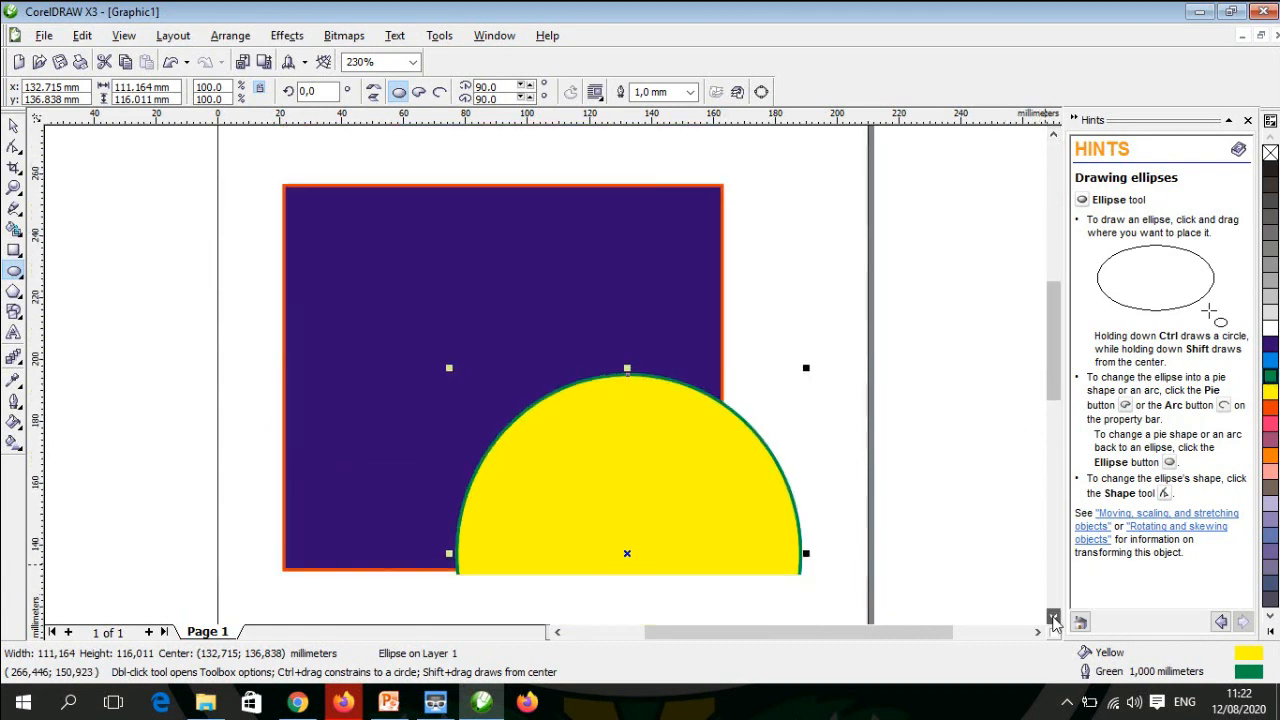
# Step: Save the drawing in the Documents folder as a CorelDRAW file named objek 1
pyautogui.click(1053, 616)
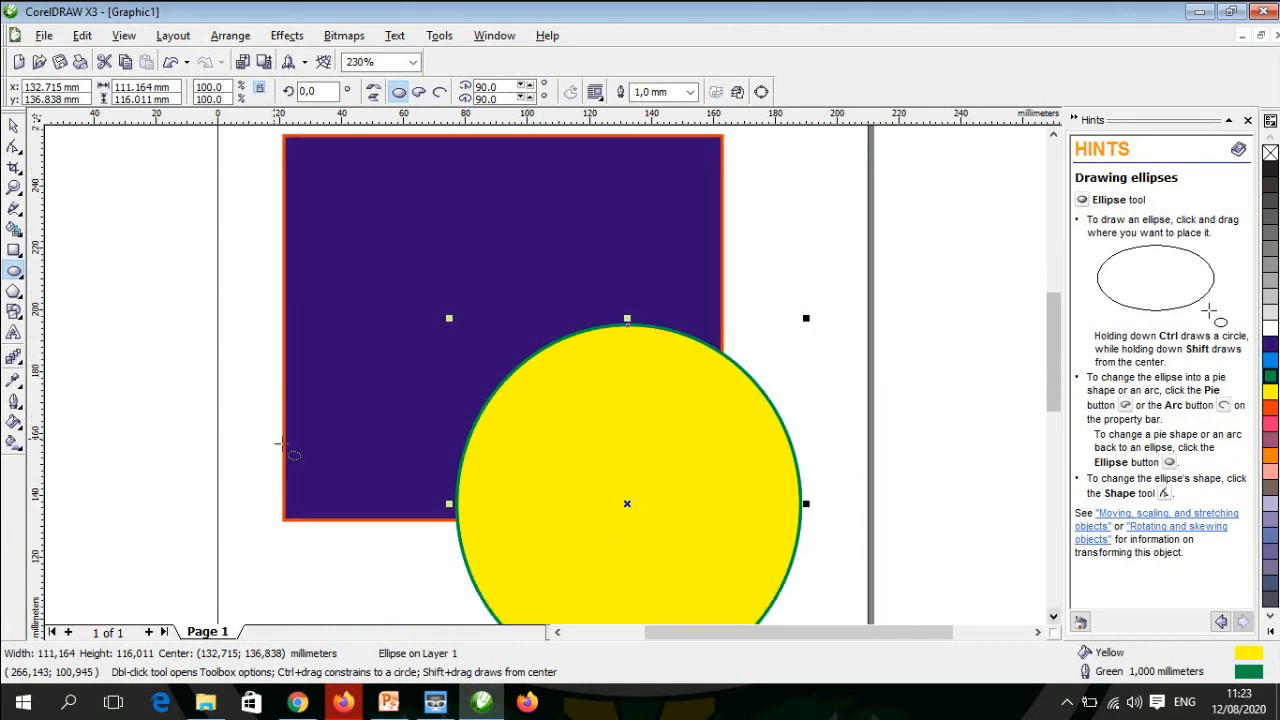
pyautogui.click(14, 128)
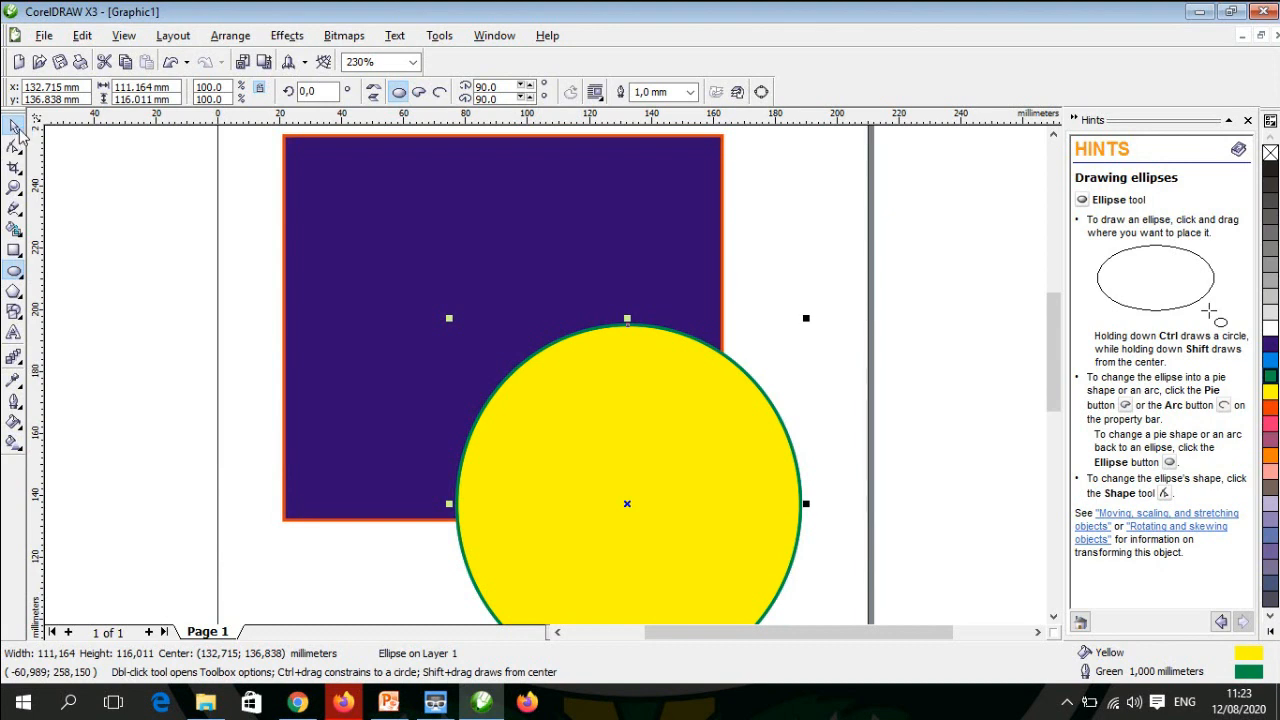
pyautogui.click(955, 263)
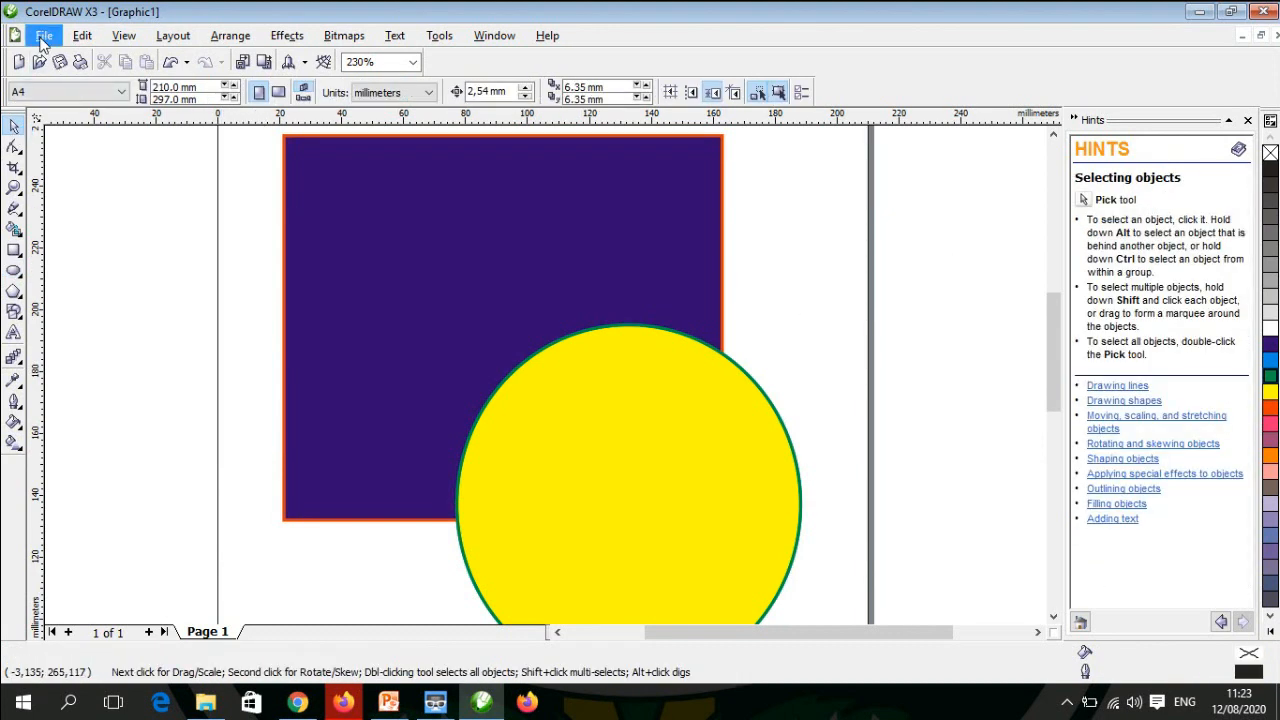
pyautogui.click(43, 38)
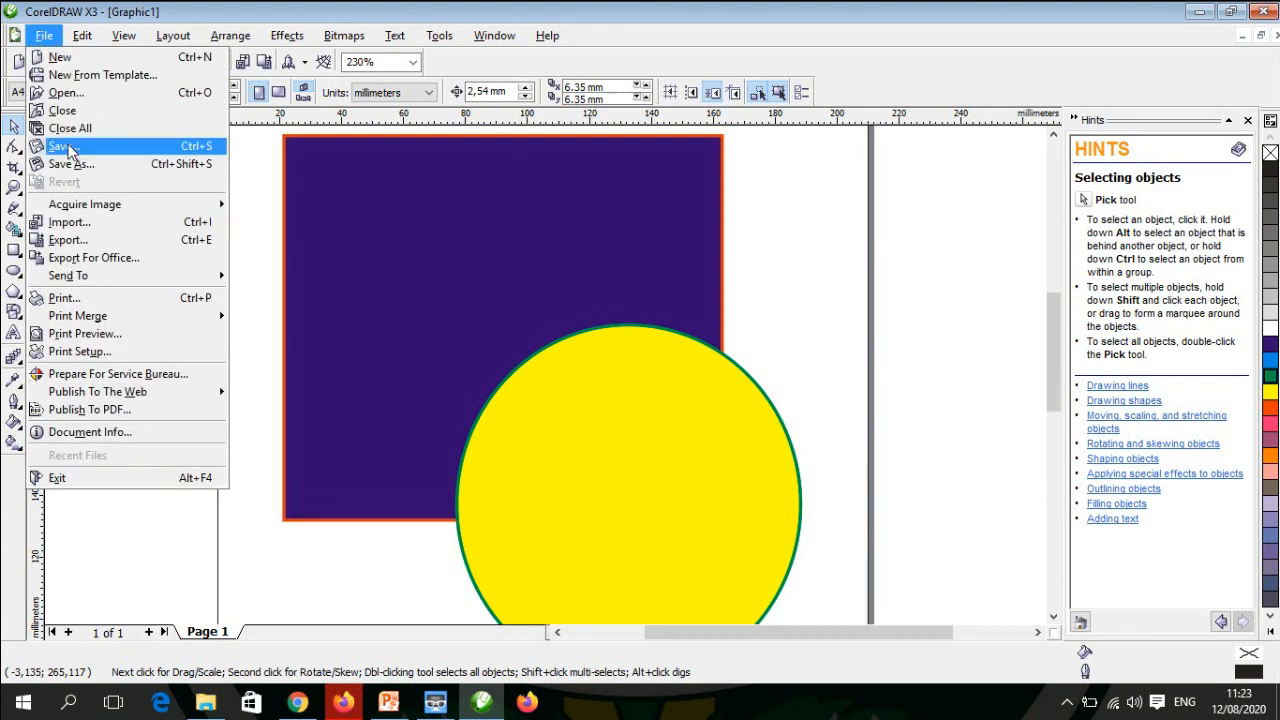
pyautogui.click(69, 150)
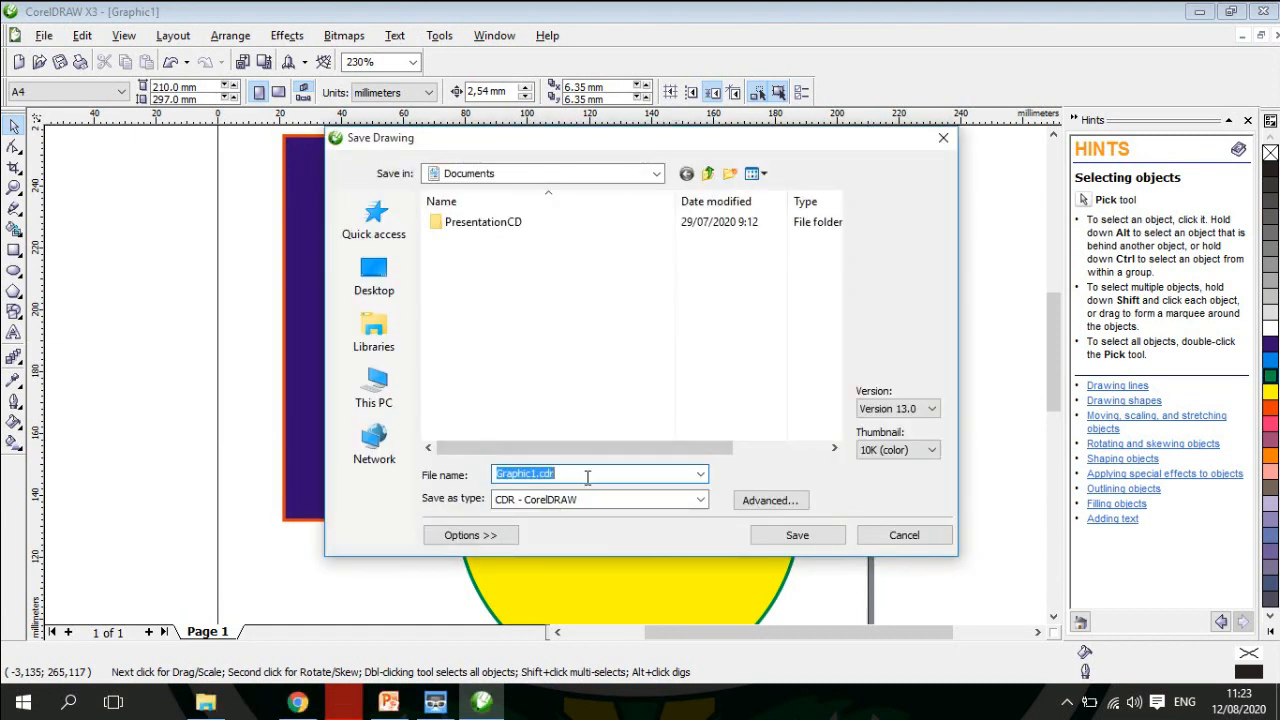
pyautogui.click(589, 484)
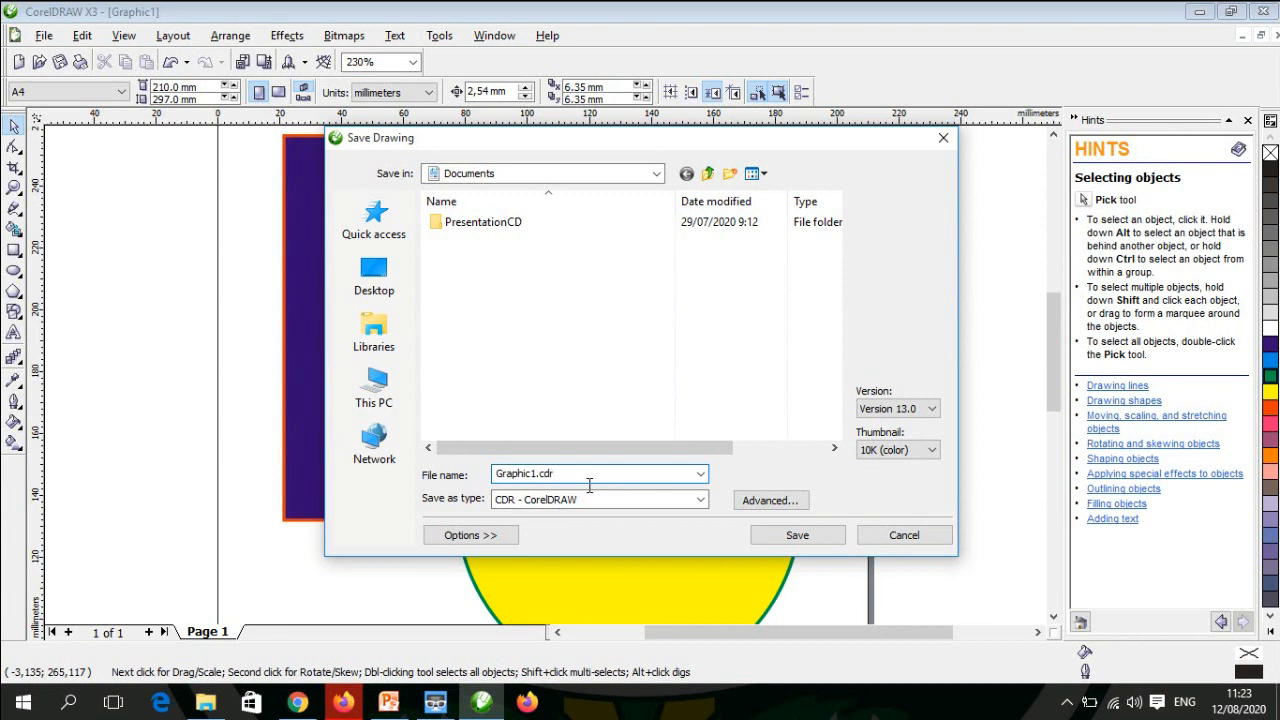
pyautogui.press('BackSpace')
pyautogui.press('BackSpace')
pyautogui.press('BackSpace')
pyautogui.press('BackSpace')
pyautogui.press('BackSpace')
pyautogui.press('BackSpace')
pyautogui.press('BackSpace')
pyautogui.press('BackSpace')
pyautogui.press('BackSpace')
pyautogui.press('BackSpace')
pyautogui.write('objek 1')
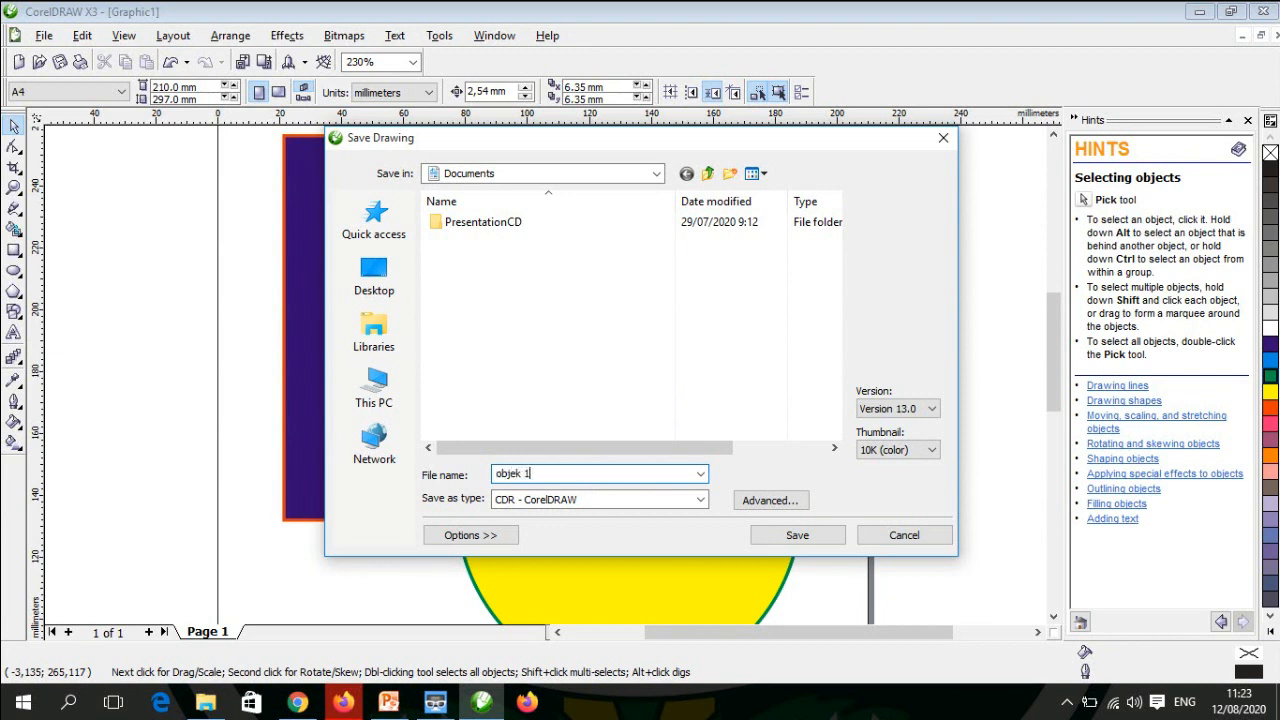
pyautogui.click(787, 541)
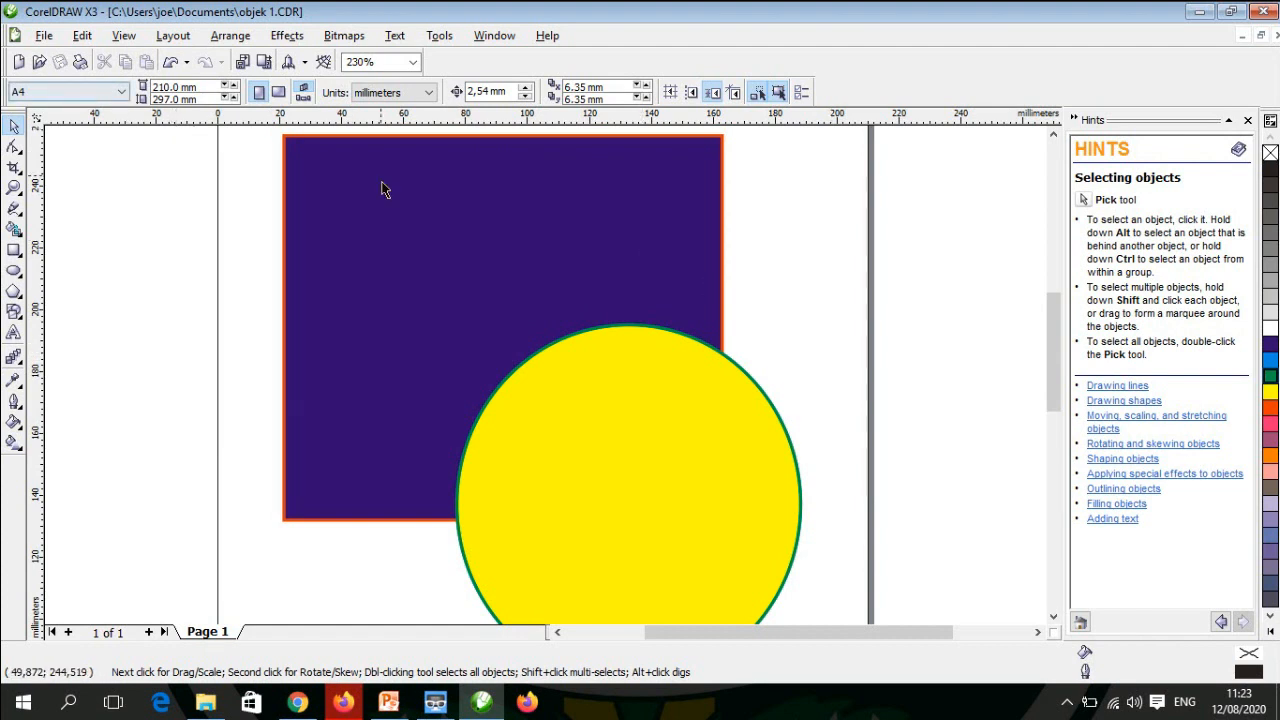
pyautogui.click(45, 38)
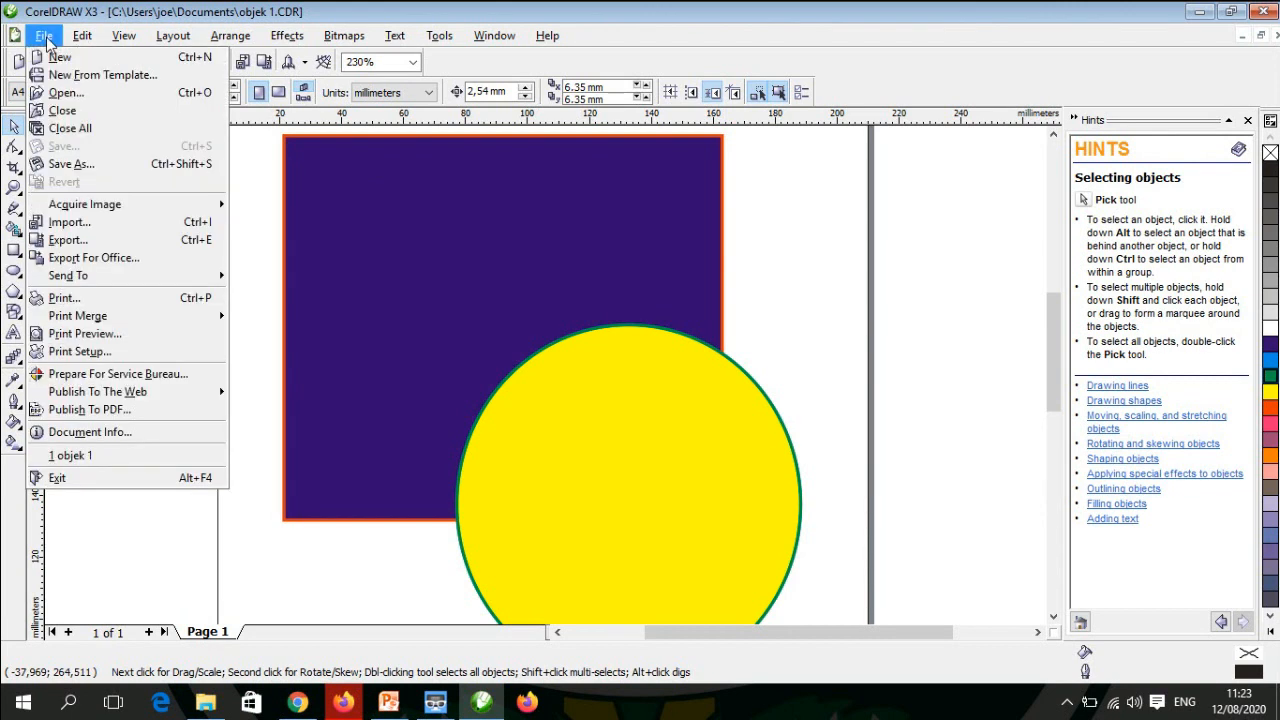
pyautogui.click(63, 94)
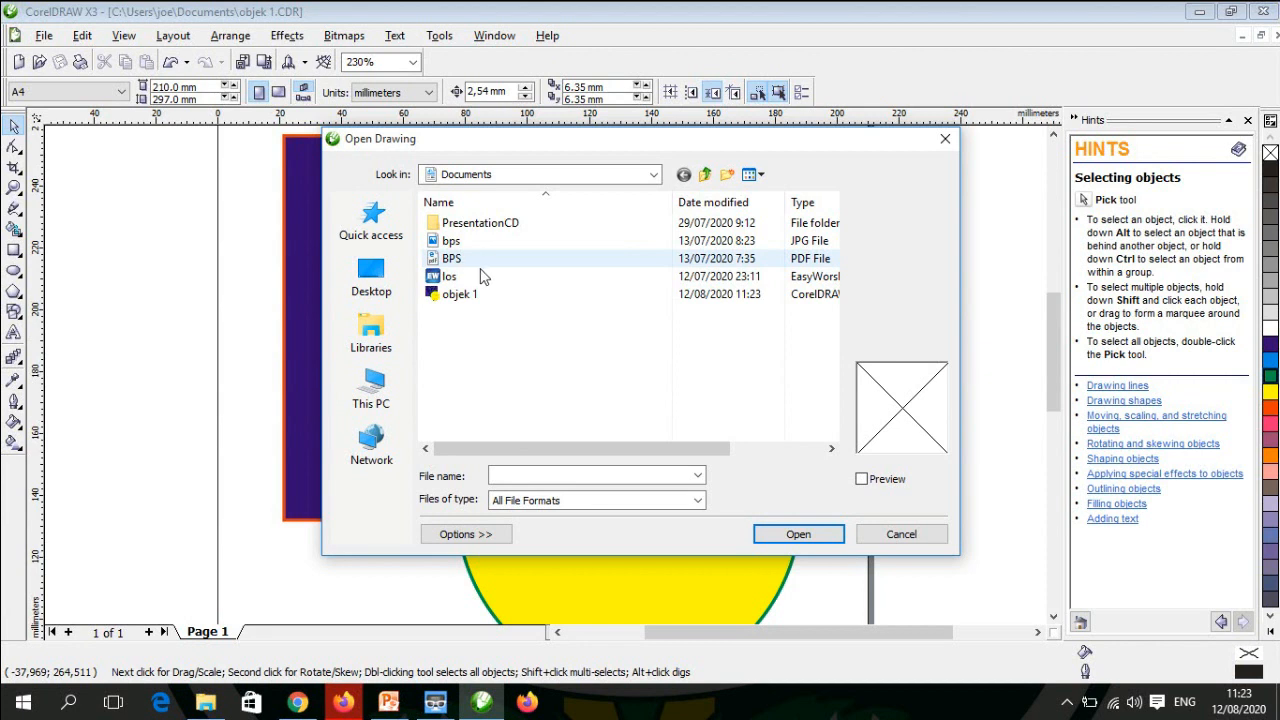
pyautogui.click(884, 545)
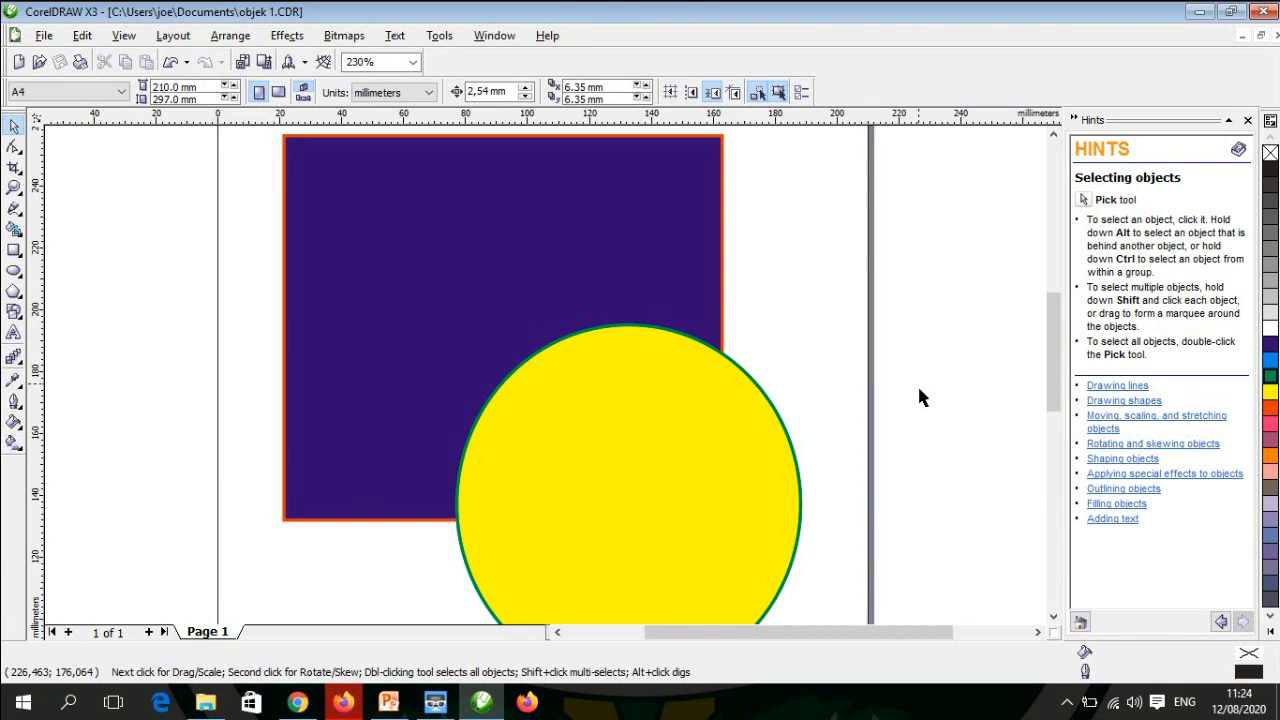
pyautogui.click(686, 320)
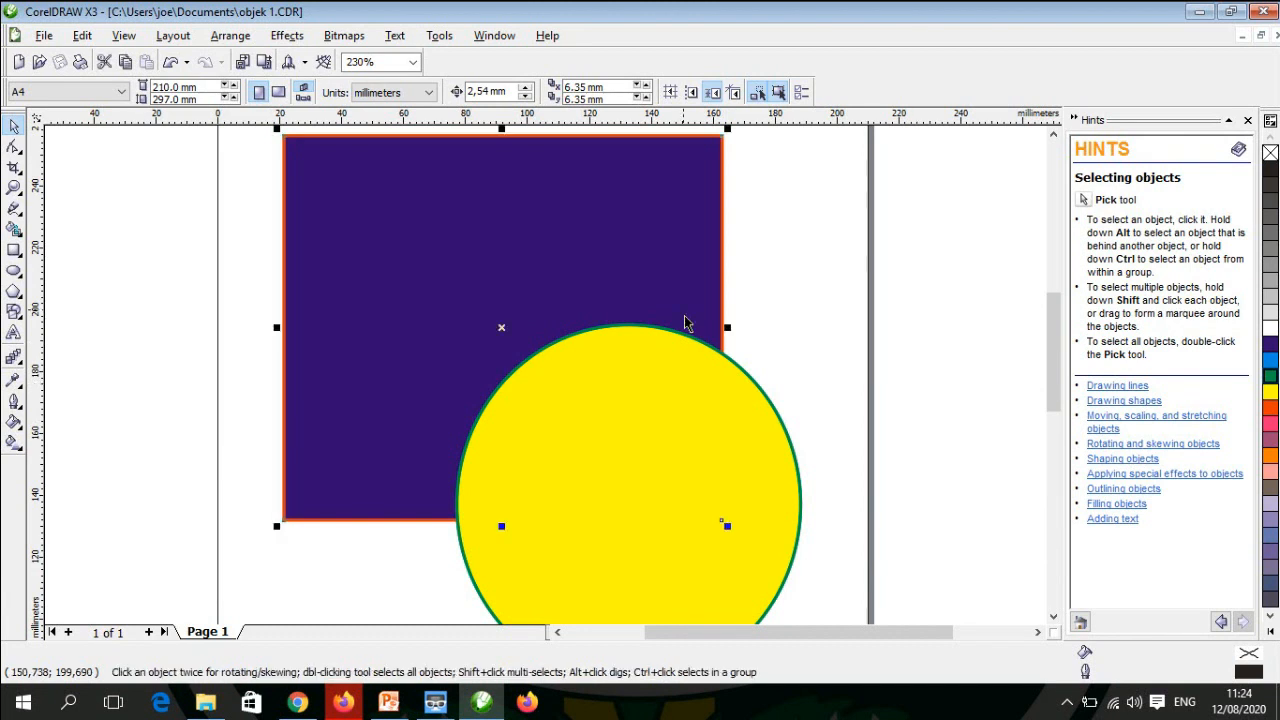
pyautogui.click(686, 440)
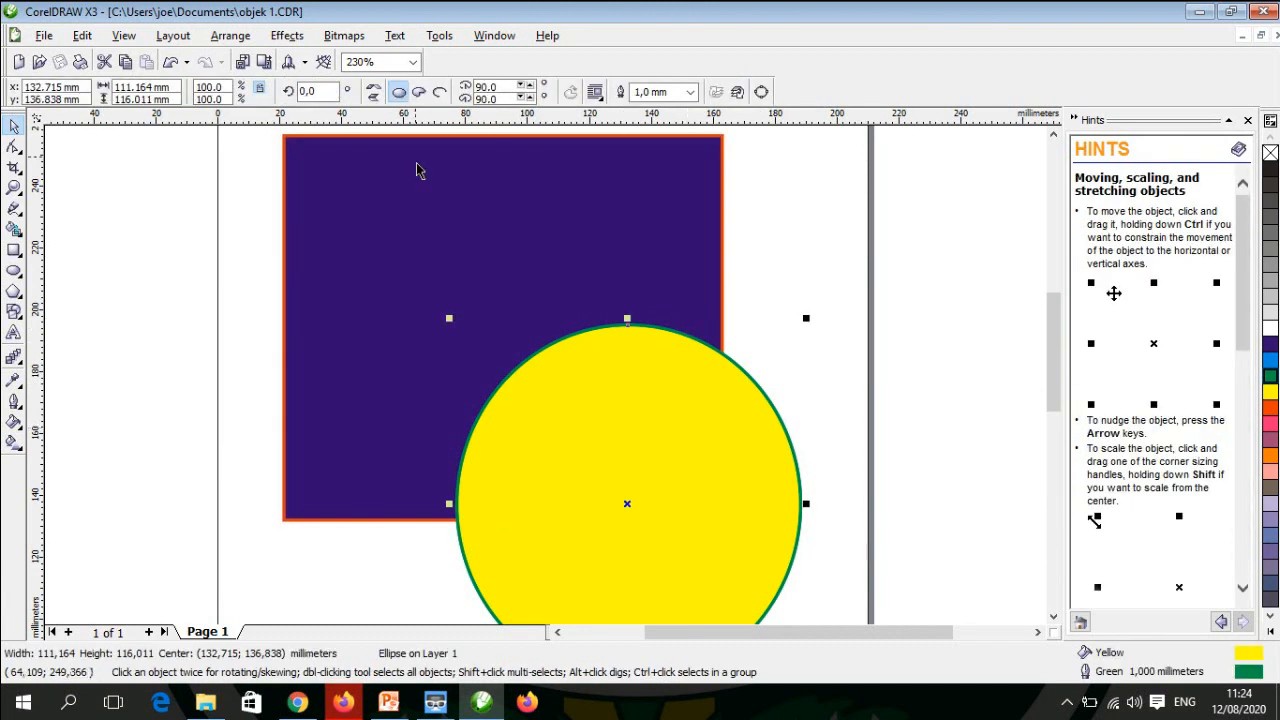
# Step: Create a new blank drawing
pyautogui.click(45, 38)
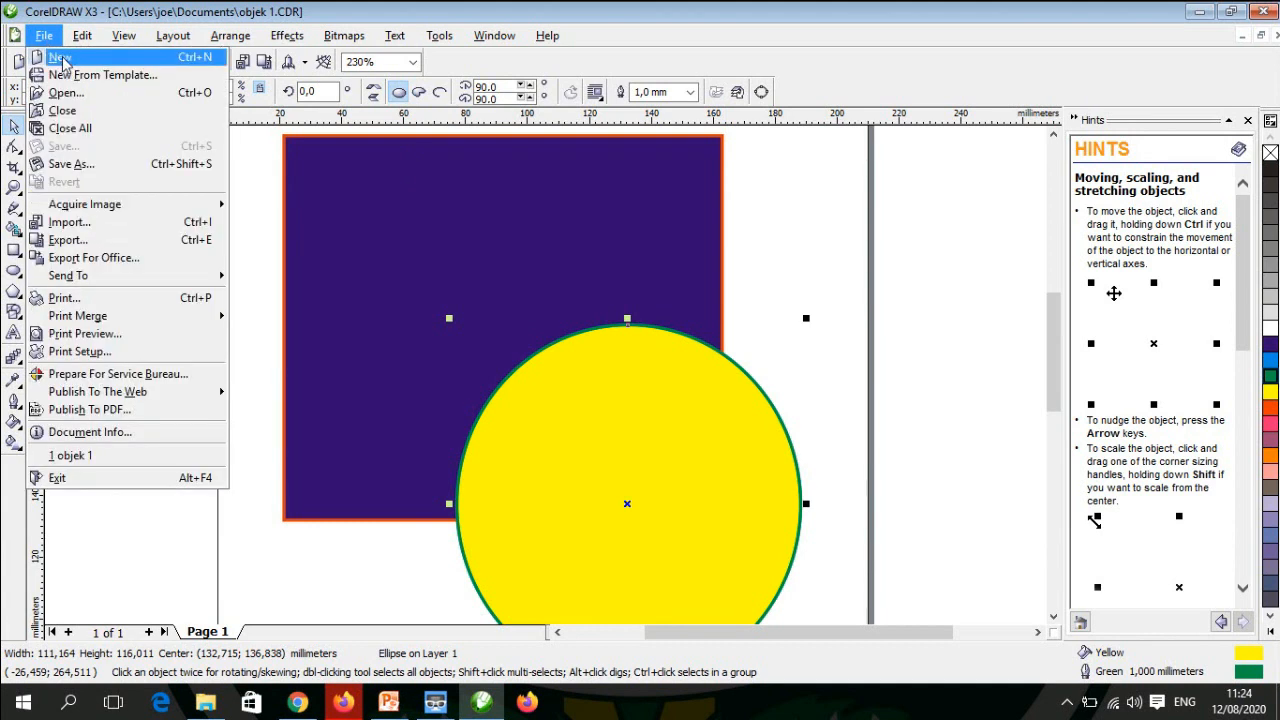
pyautogui.click(62, 60)
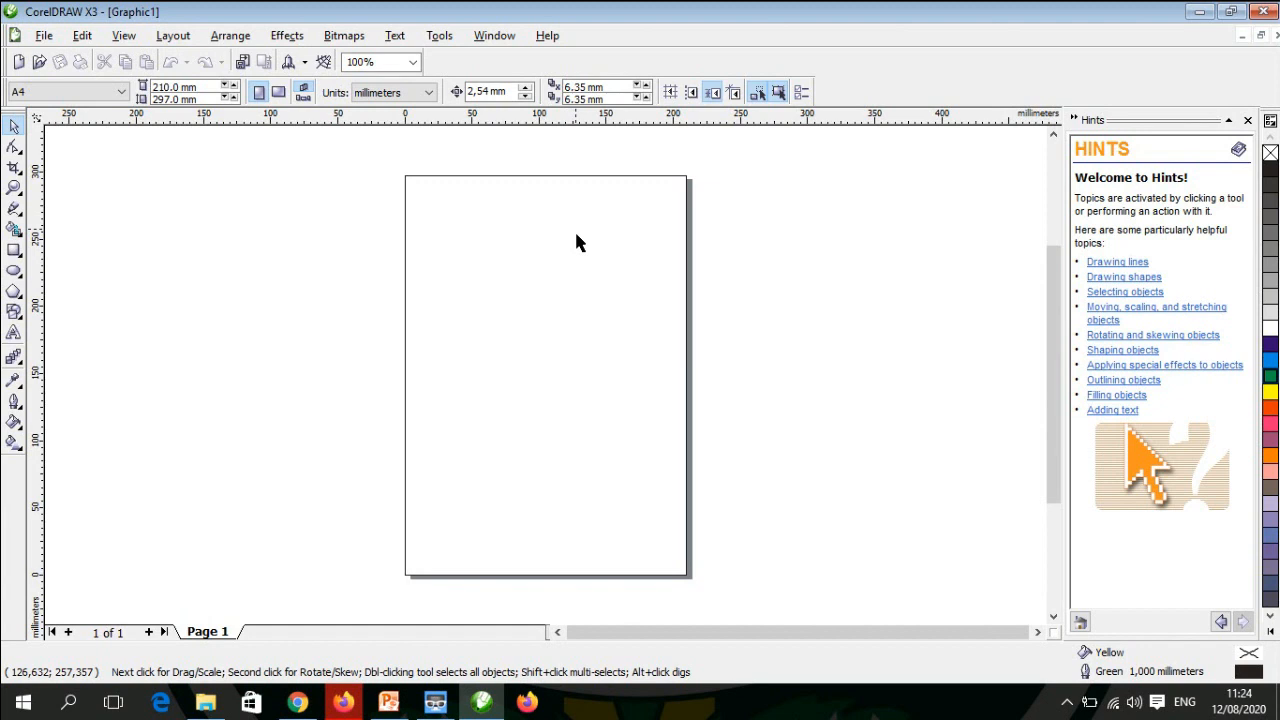
pyautogui.click(14, 187)
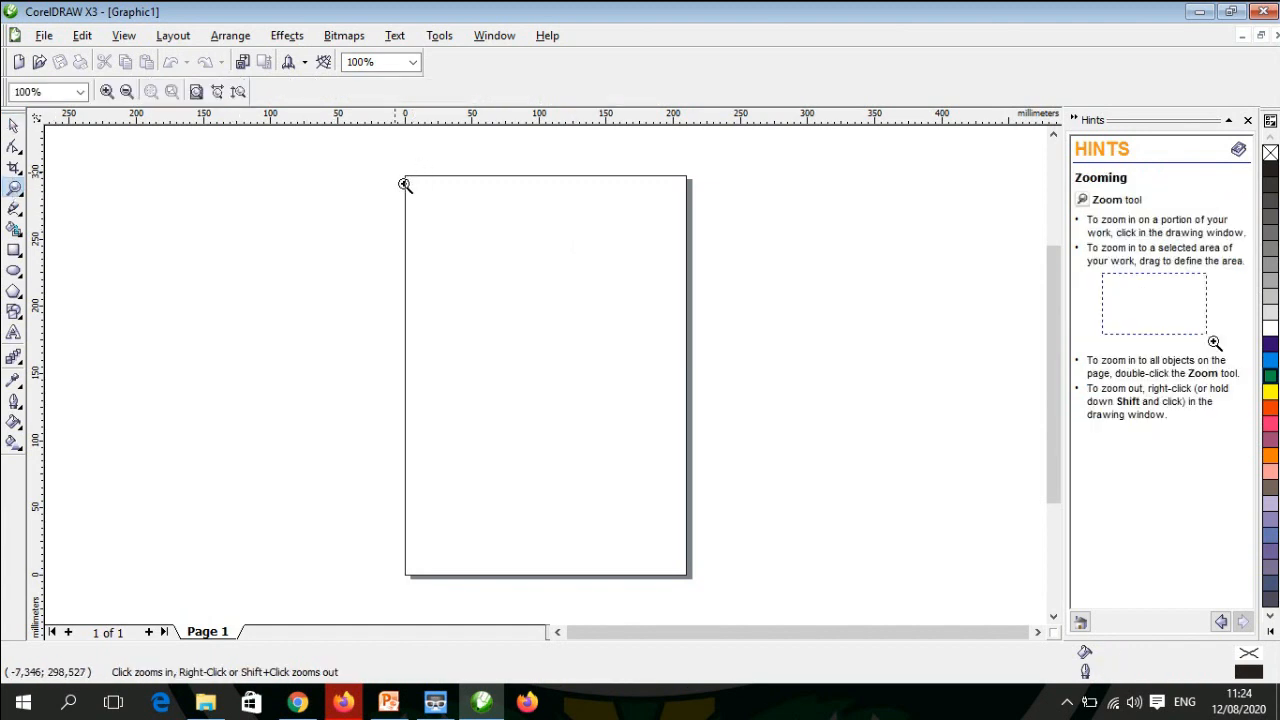
pyautogui.moveTo(403, 183); pyautogui.dragTo(709, 396)
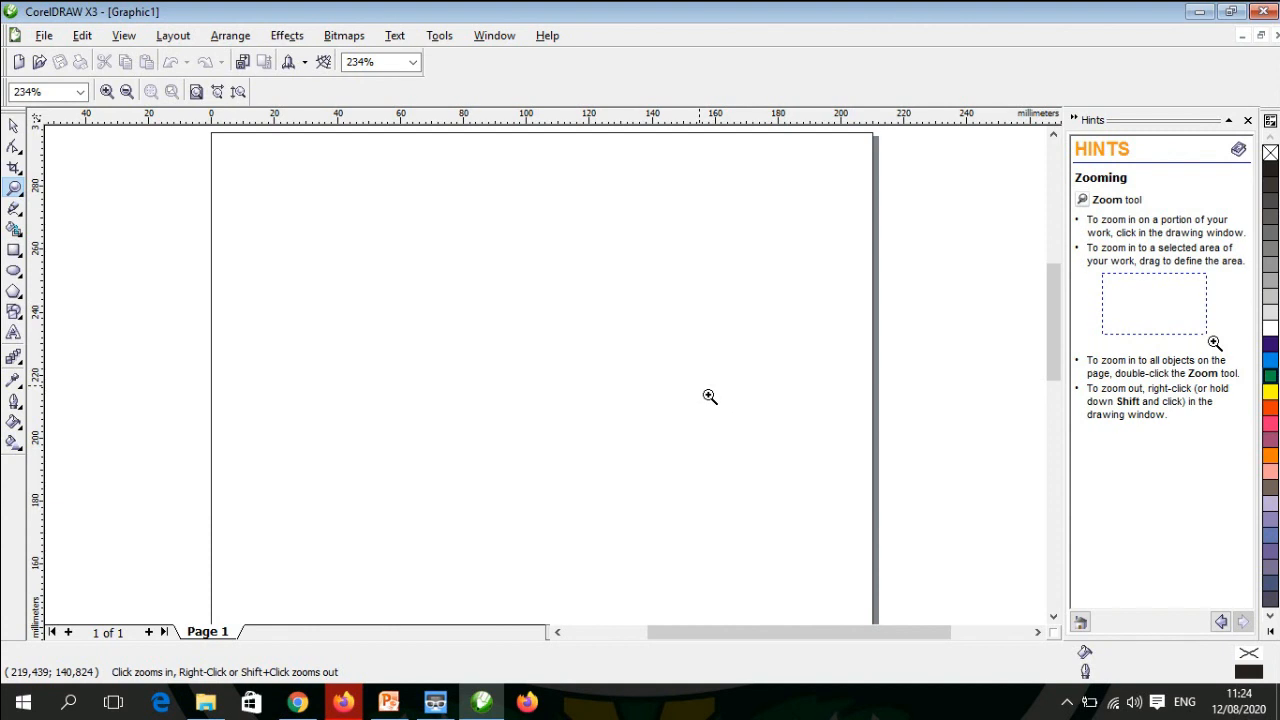
pyautogui.click(14, 124)
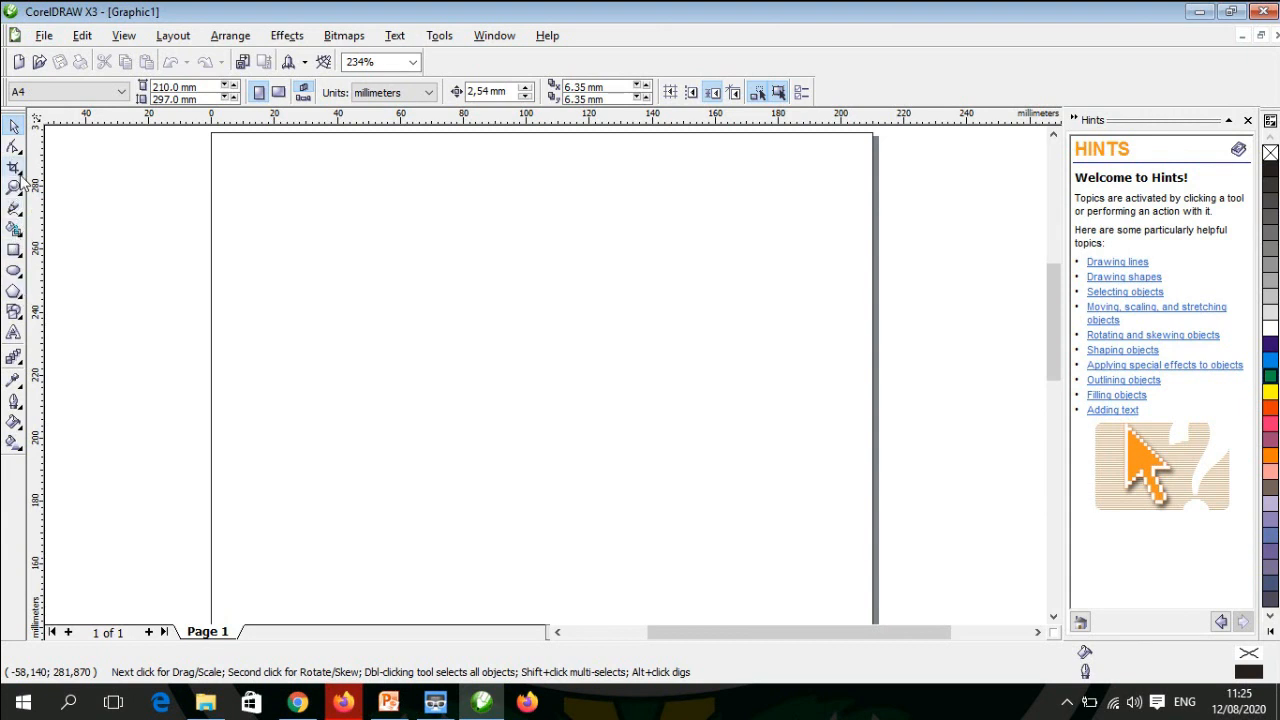
pyautogui.click(14, 187)
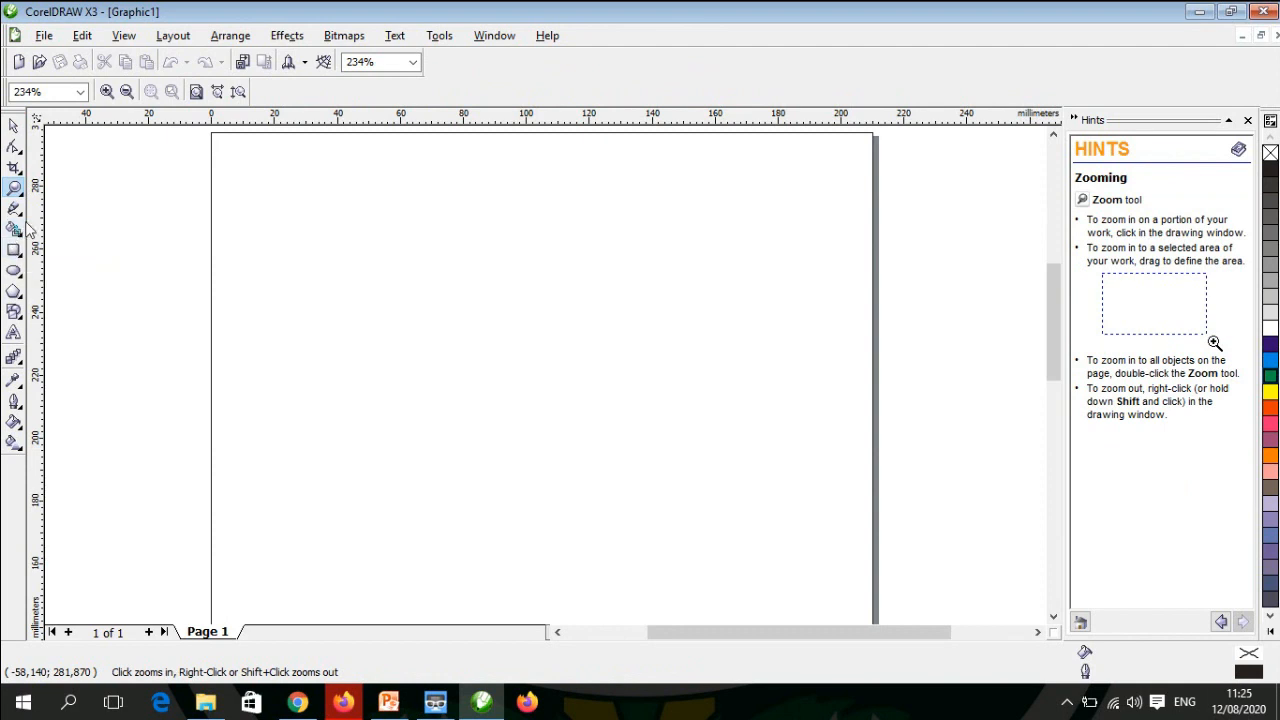
pyautogui.click(21, 257)
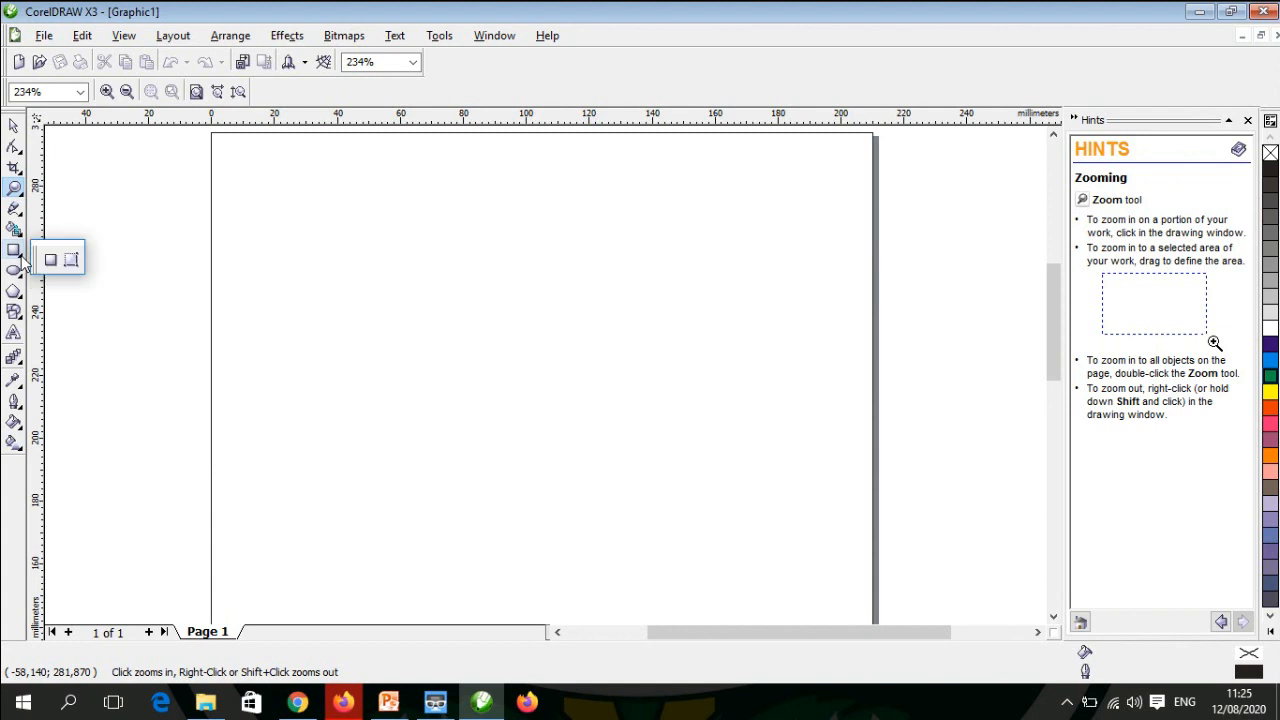
# Step: Draw a heart basic shape about 26 by 23 mm near the page's upper-left corner
pyautogui.moveTo(24, 300)
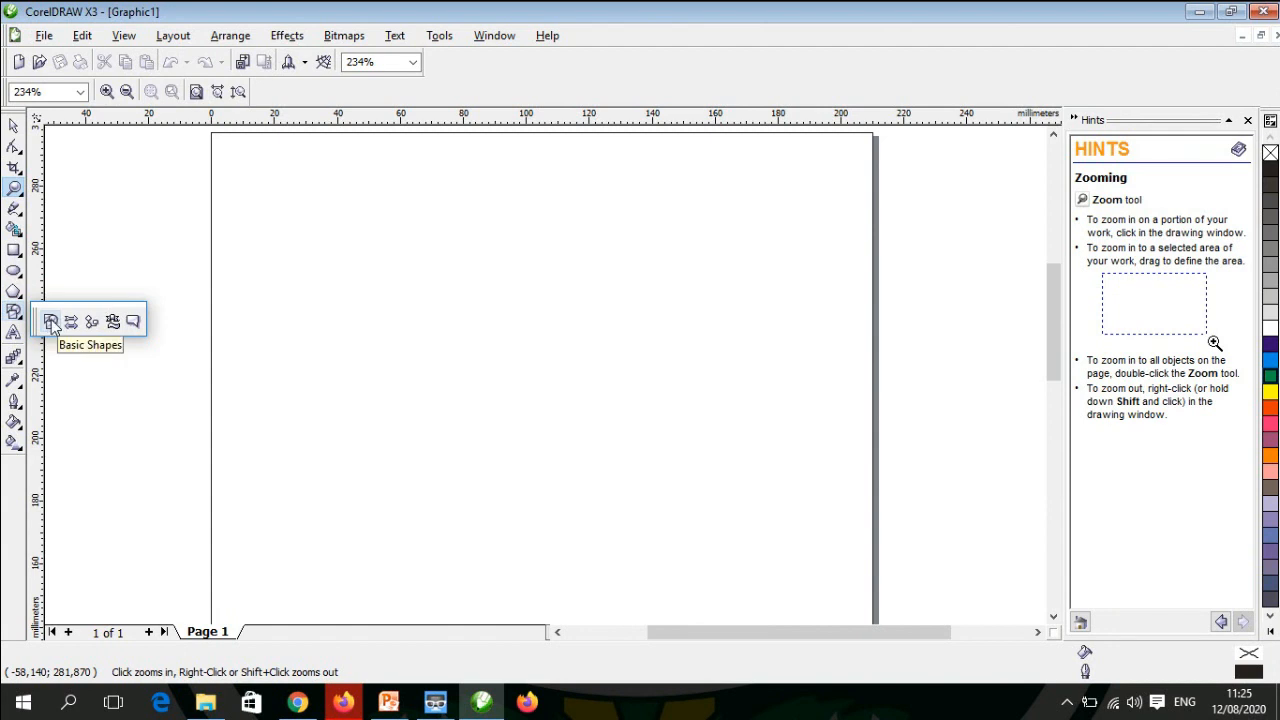
pyautogui.click(51, 324)
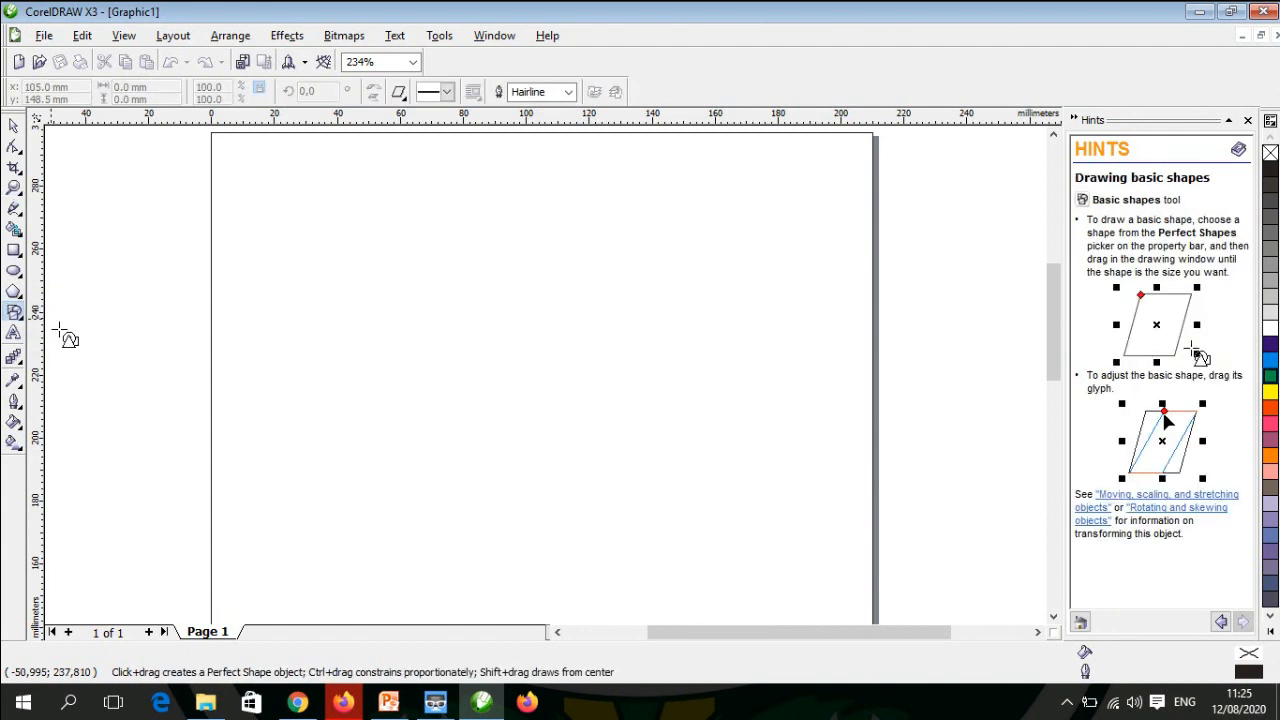
pyautogui.click(403, 99)
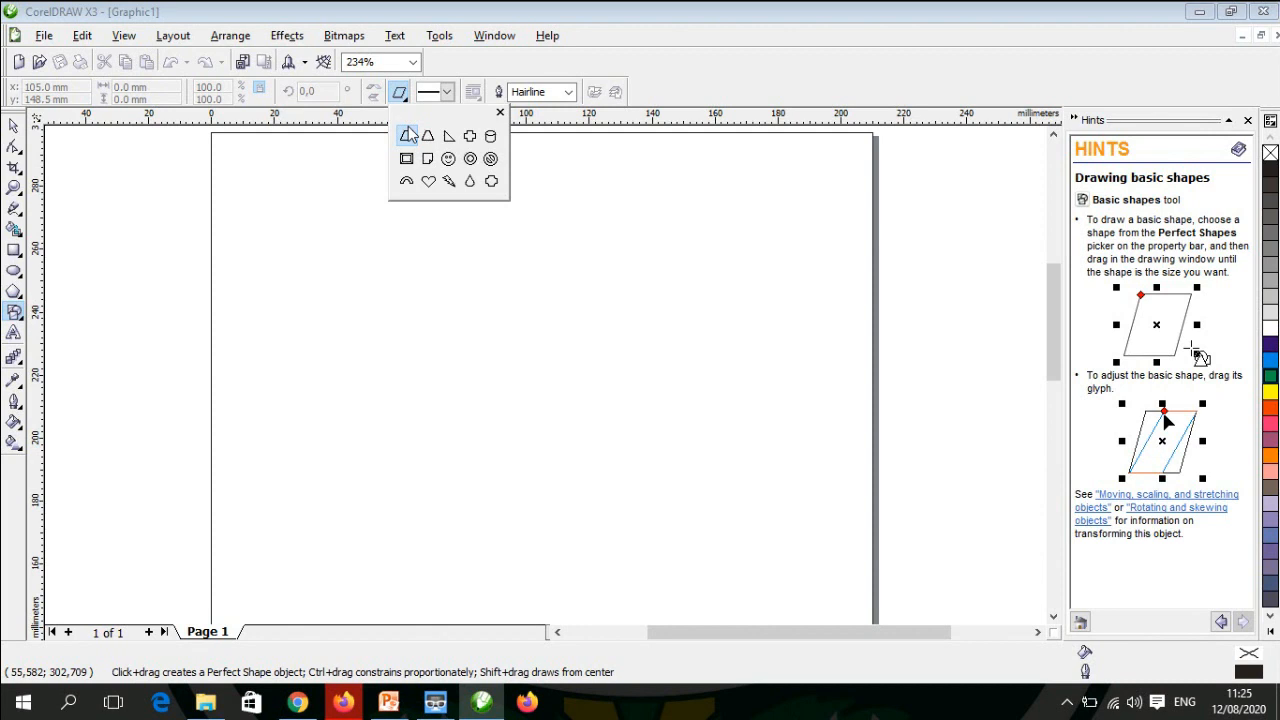
pyautogui.click(429, 183)
pyautogui.moveTo(274, 210); pyautogui.dragTo(357, 284)
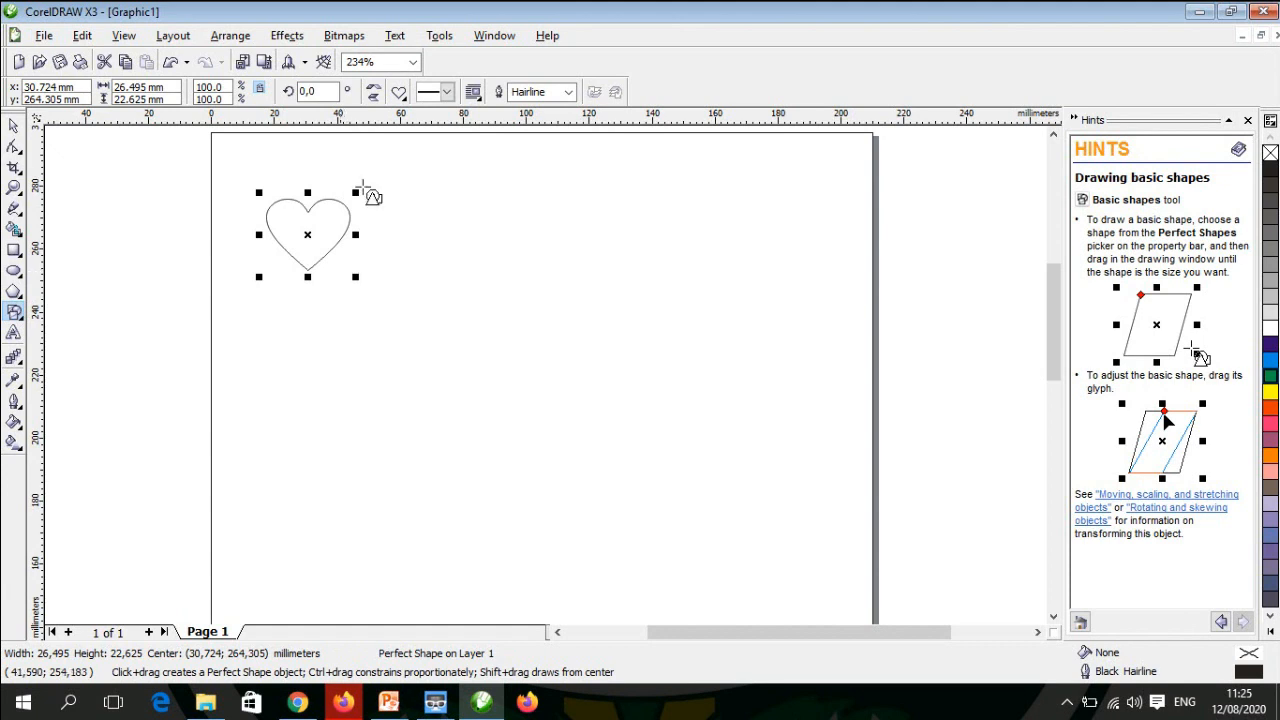
# Step: Draw a smiley face basic shape about 25 by 25 mm just to the right of the heart
pyautogui.click(399, 92)
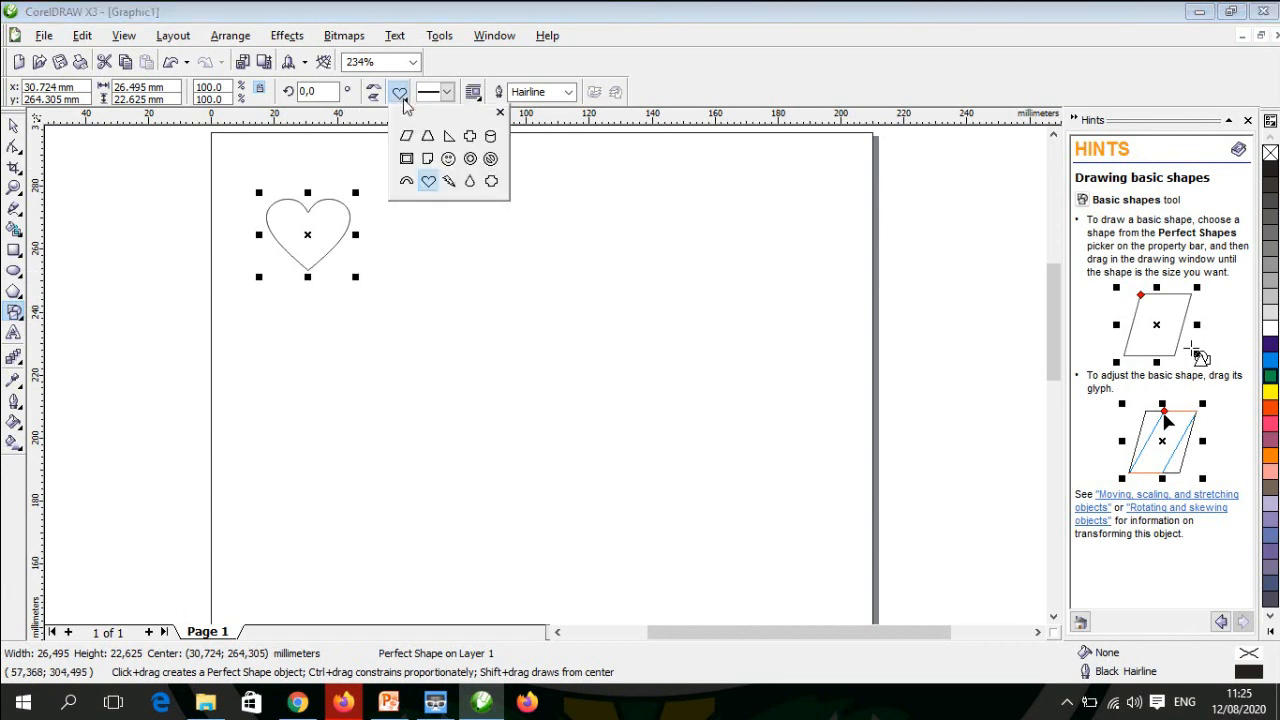
pyautogui.click(455, 163)
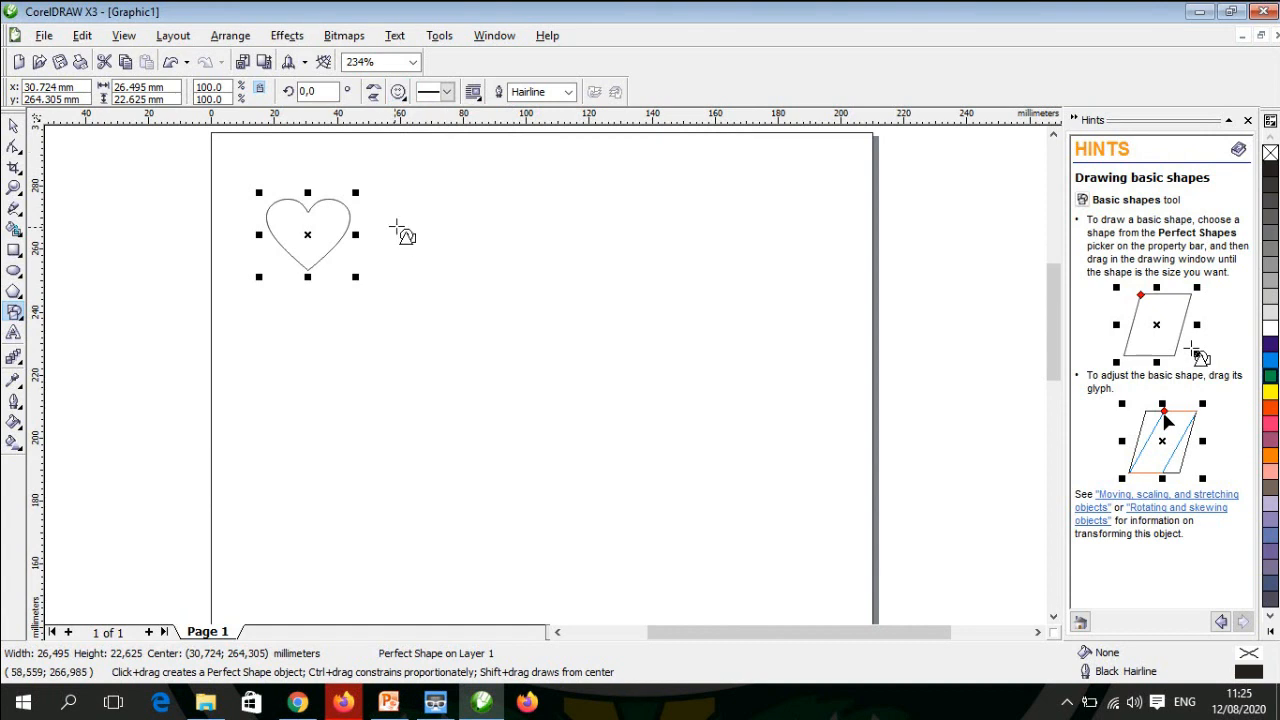
pyautogui.moveTo(388, 200); pyautogui.dragTo(480, 288)
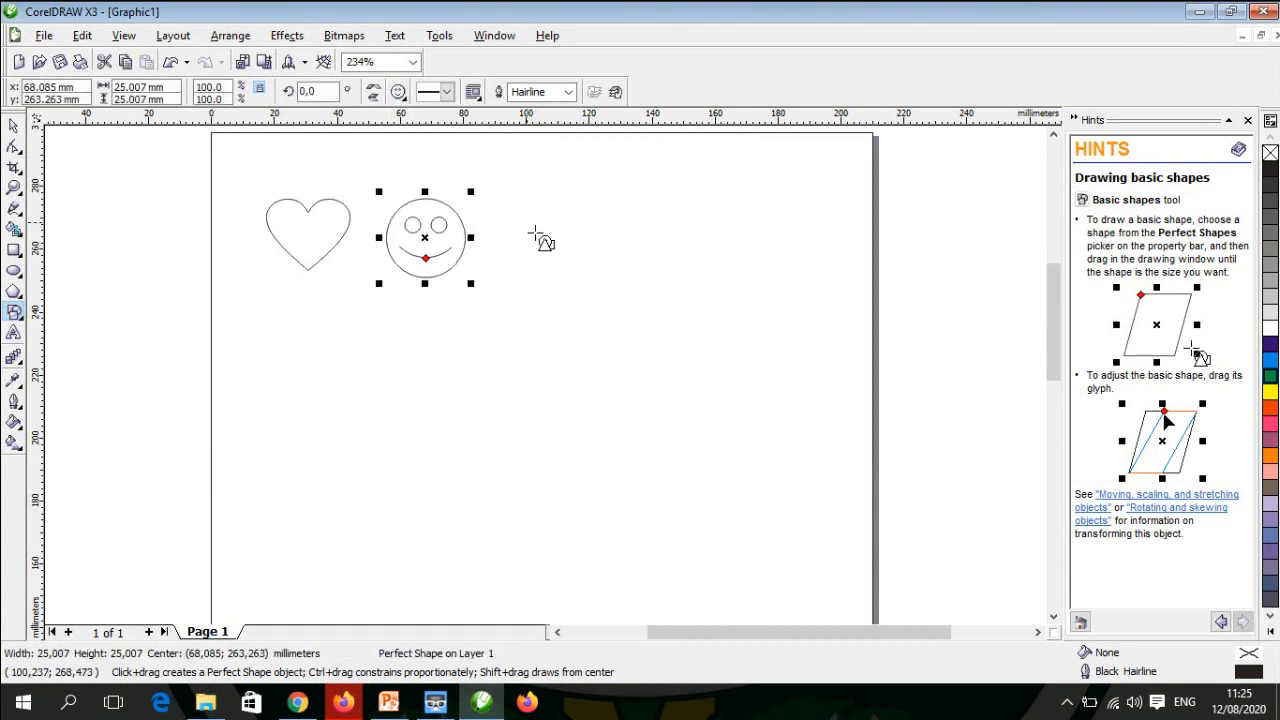
# Step: Draw a six-sided polygon about 23 by 26 mm to the right of the smiley face
pyautogui.click(400, 96)
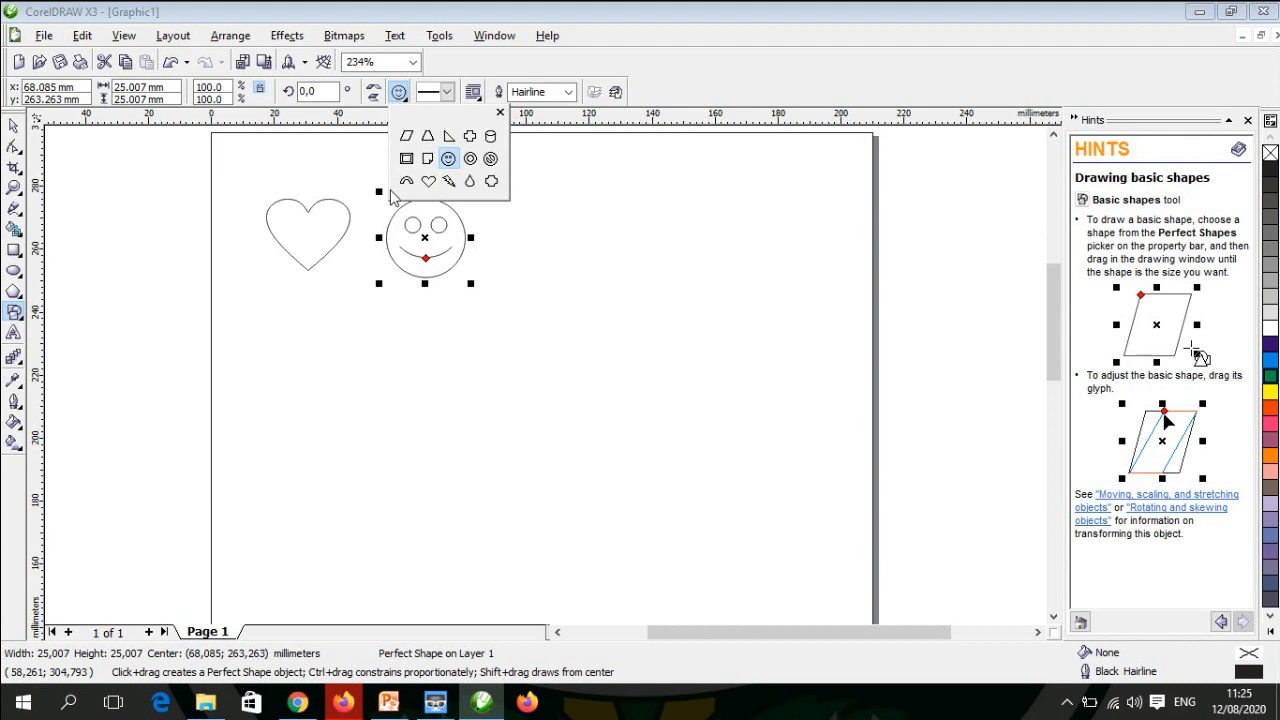
pyautogui.click(18, 296)
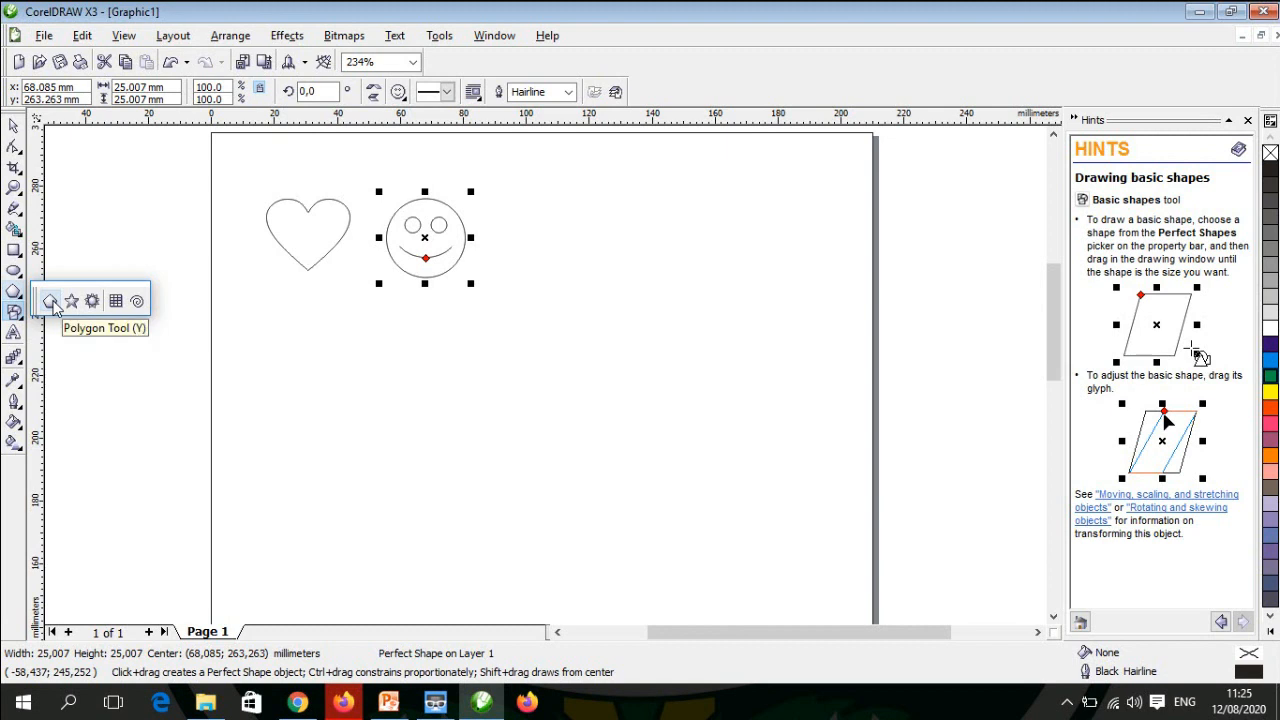
pyautogui.click(51, 302)
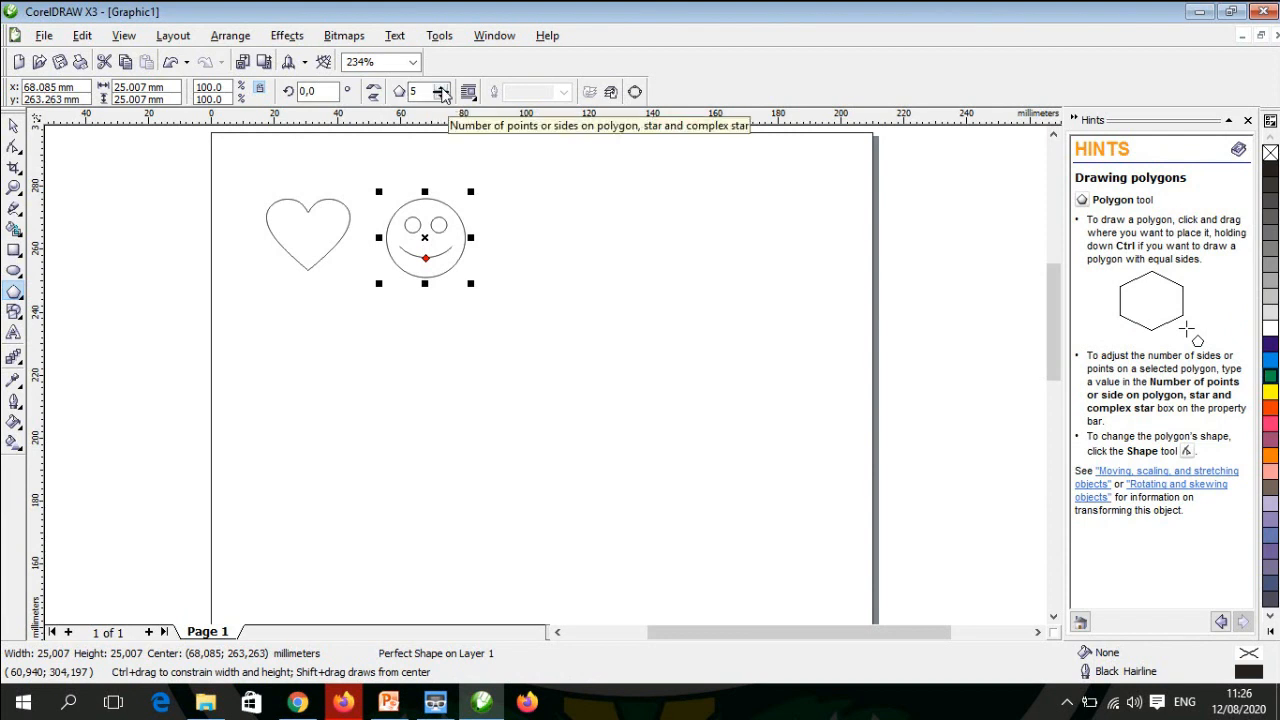
pyautogui.click(440, 88)
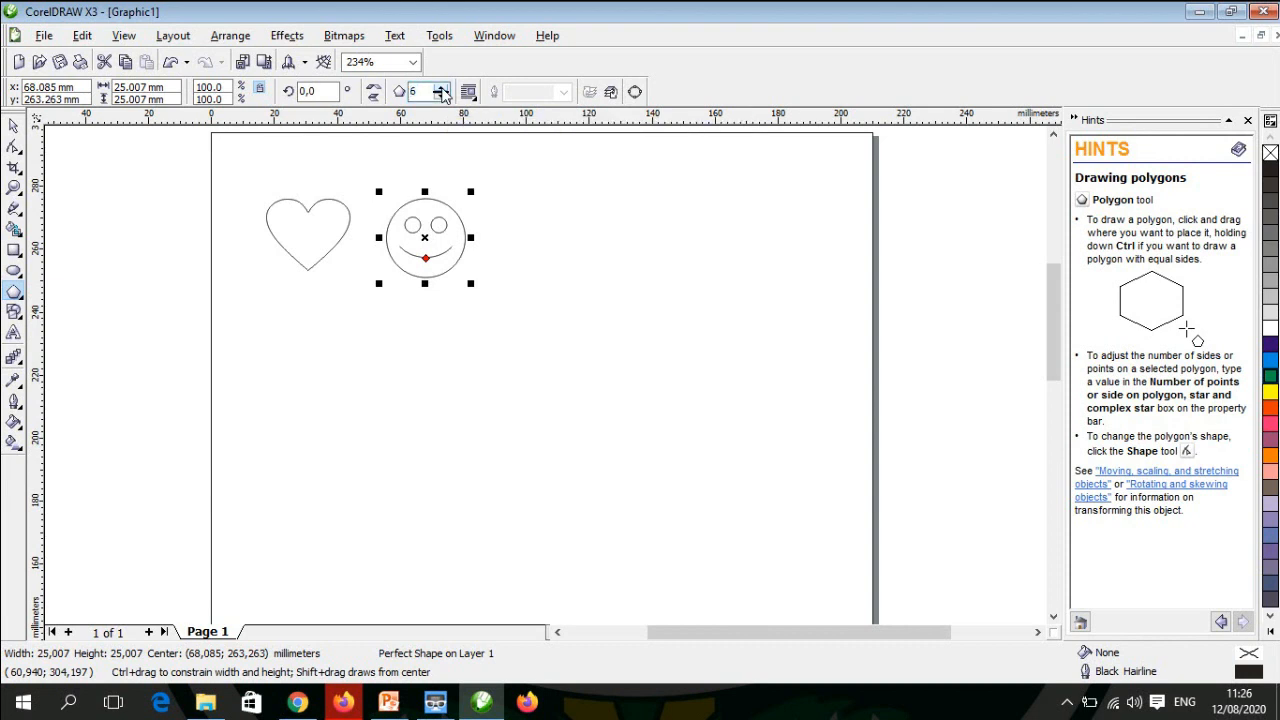
pyautogui.click(532, 229)
pyautogui.moveTo(532, 229); pyautogui.dragTo(607, 302)
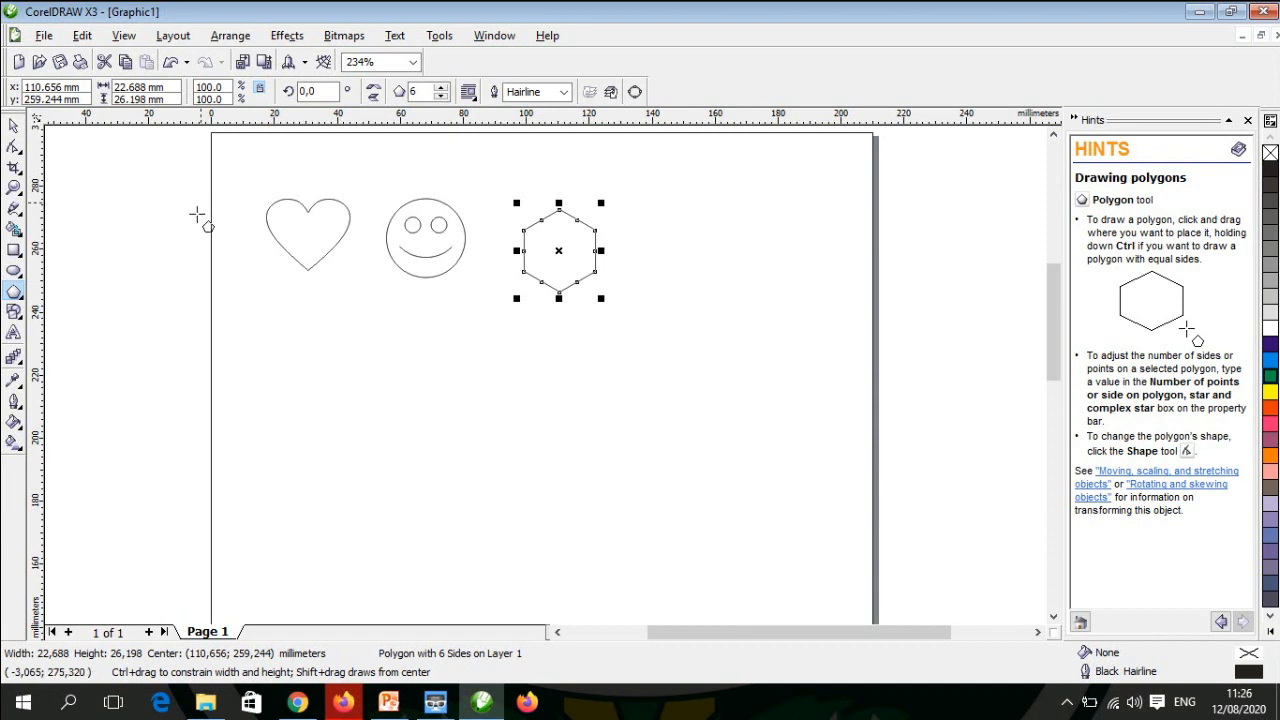
# Step: Move the hexagon and the smiley face left and slightly up to line them up in a row with the heart
pyautogui.click(13, 131)
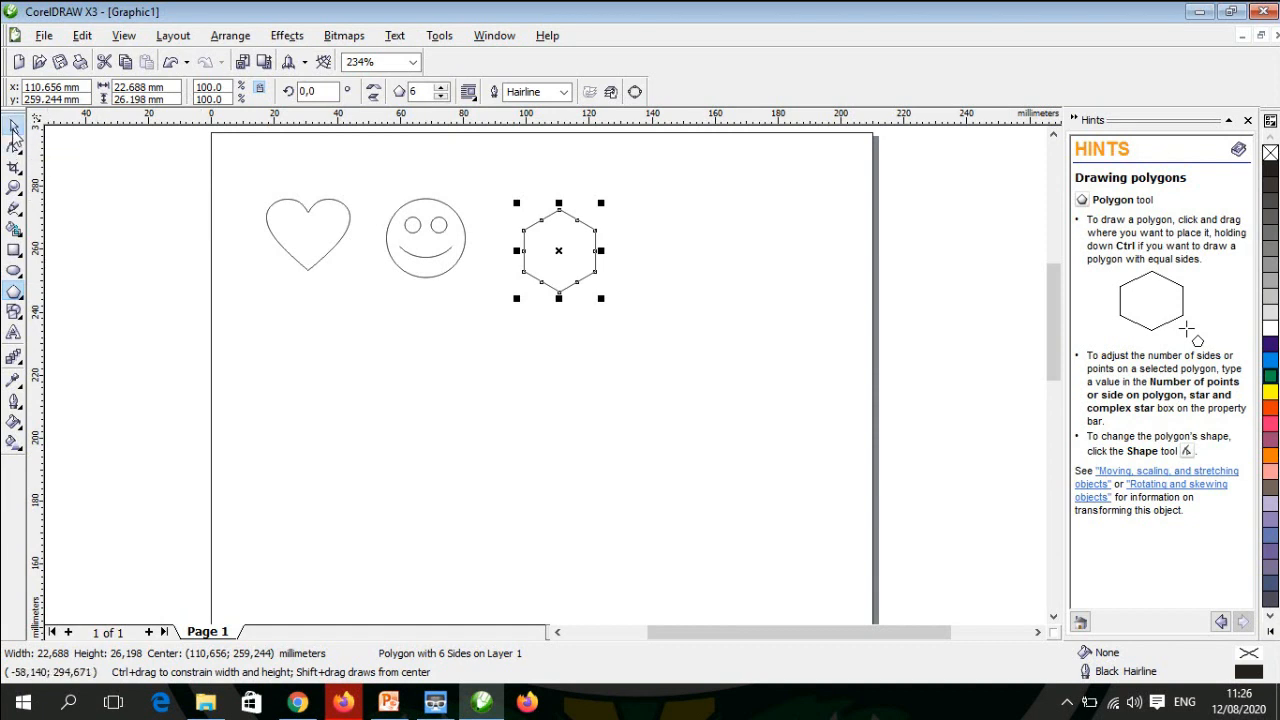
pyautogui.moveTo(568, 262); pyautogui.dragTo(532, 242)
pyautogui.click(444, 229)
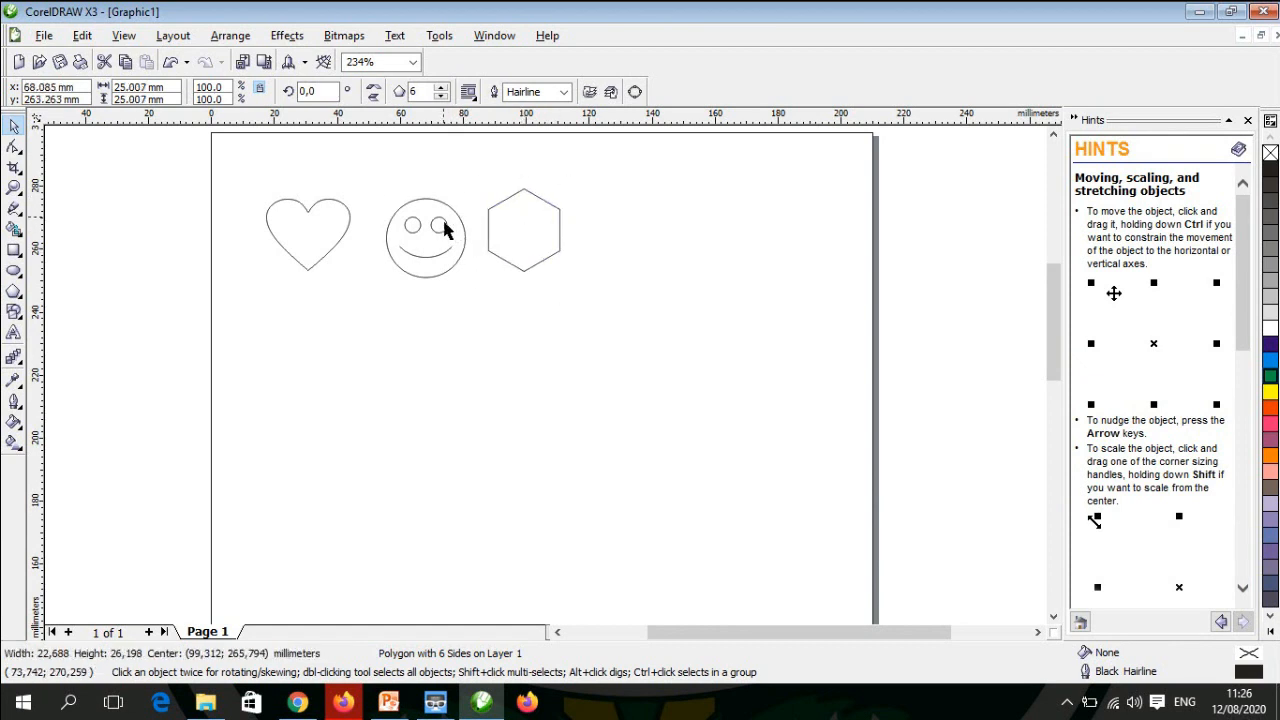
pyautogui.click(447, 222)
pyautogui.moveTo(439, 253); pyautogui.dragTo(431, 243)
pyautogui.click(343, 226)
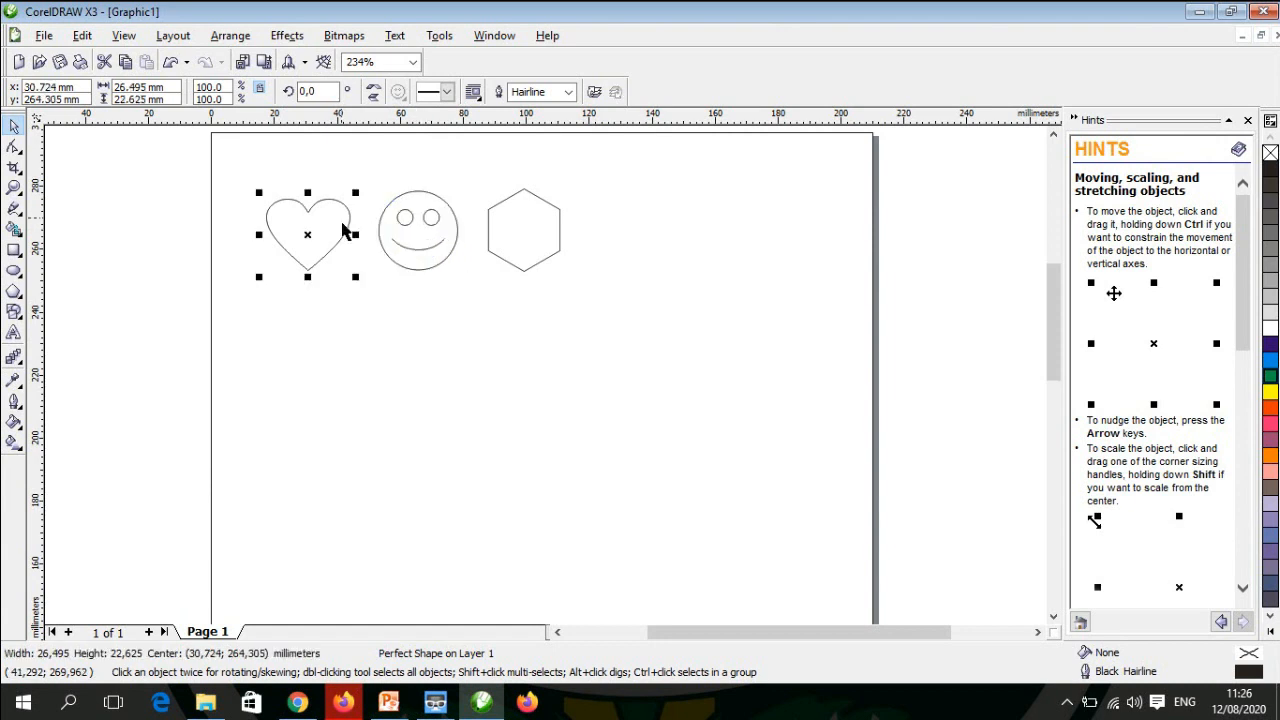
# Step: Move the heart about 1.8 mm right and 1.5 mm up, closer to the smiley face, and deselect it
pyautogui.moveTo(344, 231); pyautogui.dragTo(349, 227)
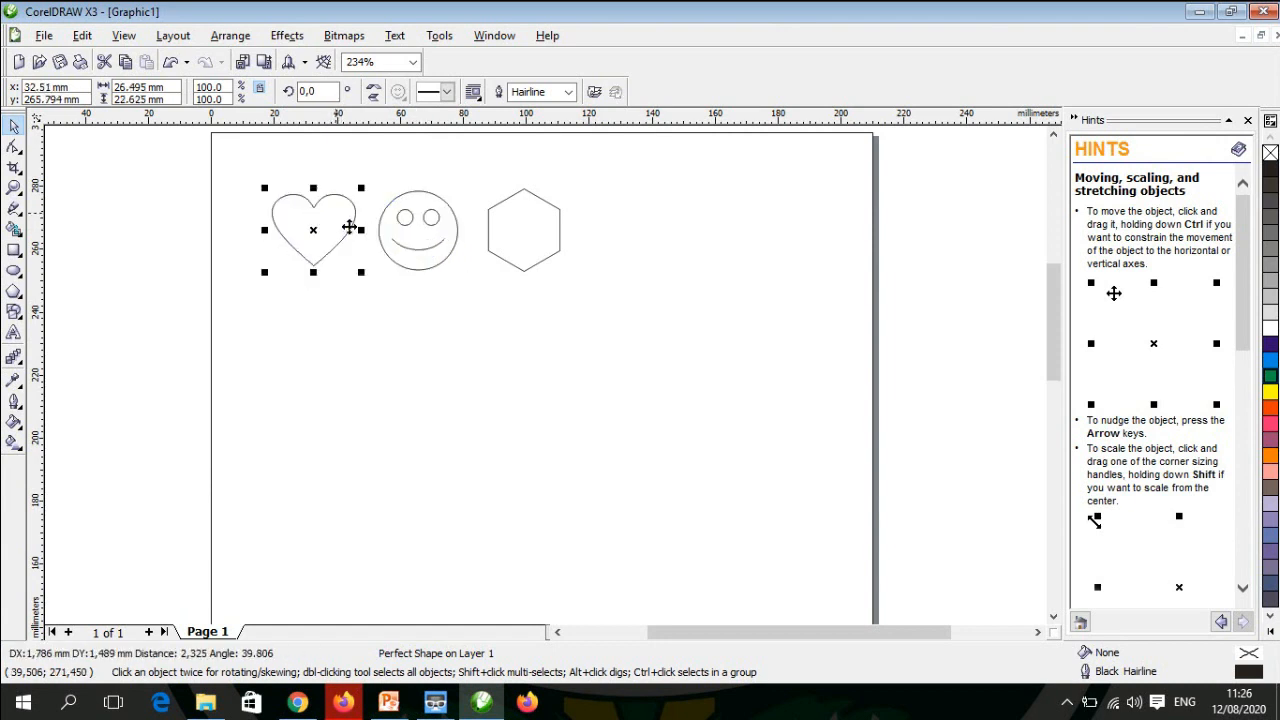
pyautogui.click(486, 342)
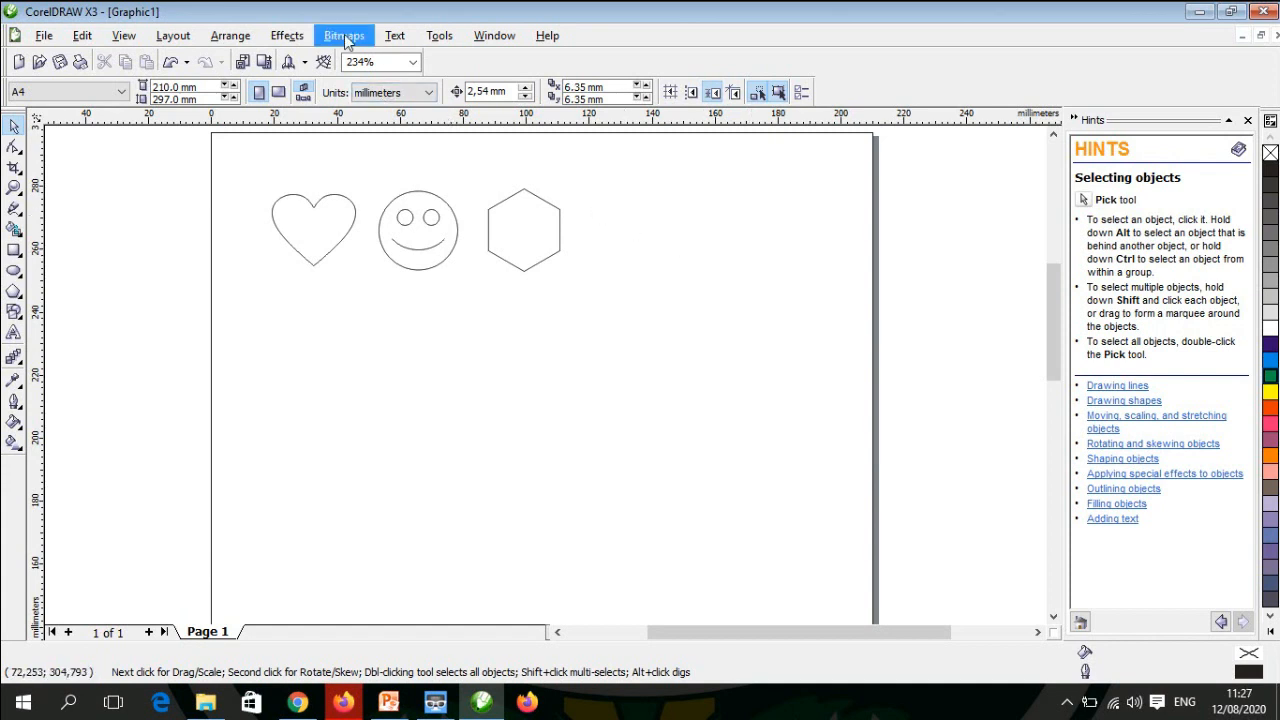
# Step: Open the Insert Symbol Character feature and set its font to Webdings
pyautogui.click(392, 40)
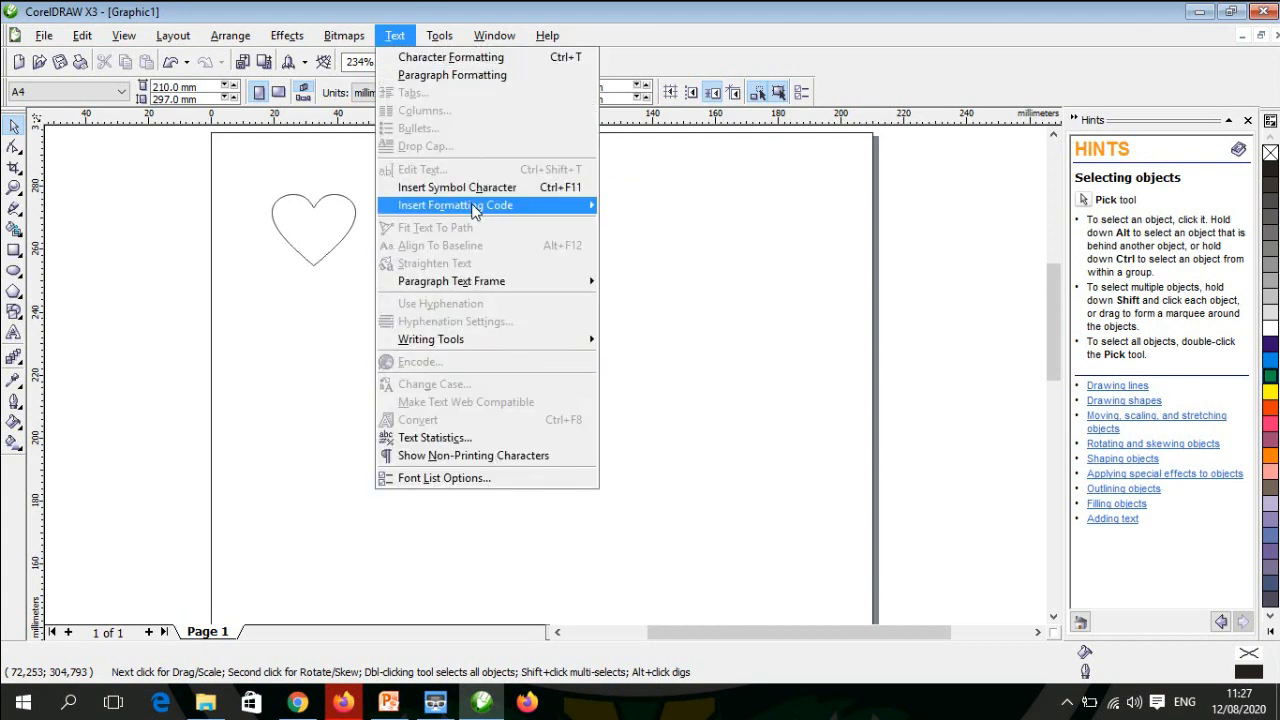
pyautogui.moveTo(476, 197)
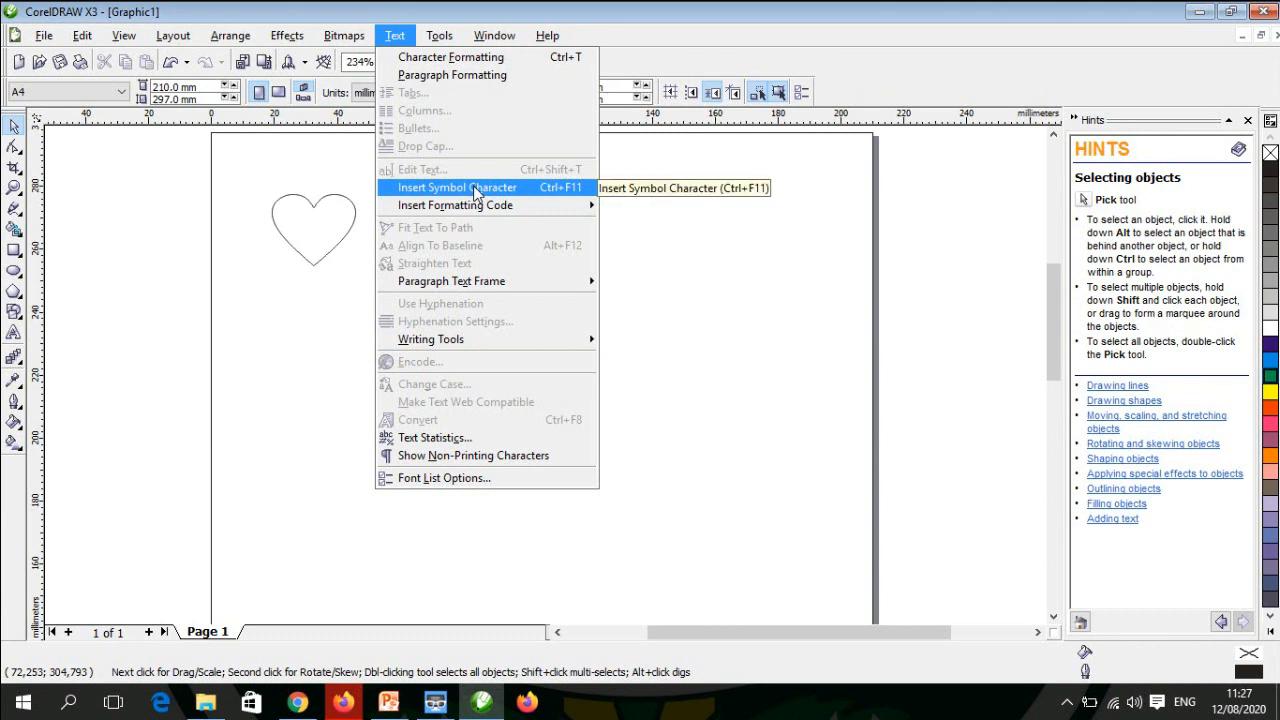
pyautogui.press('Escape')
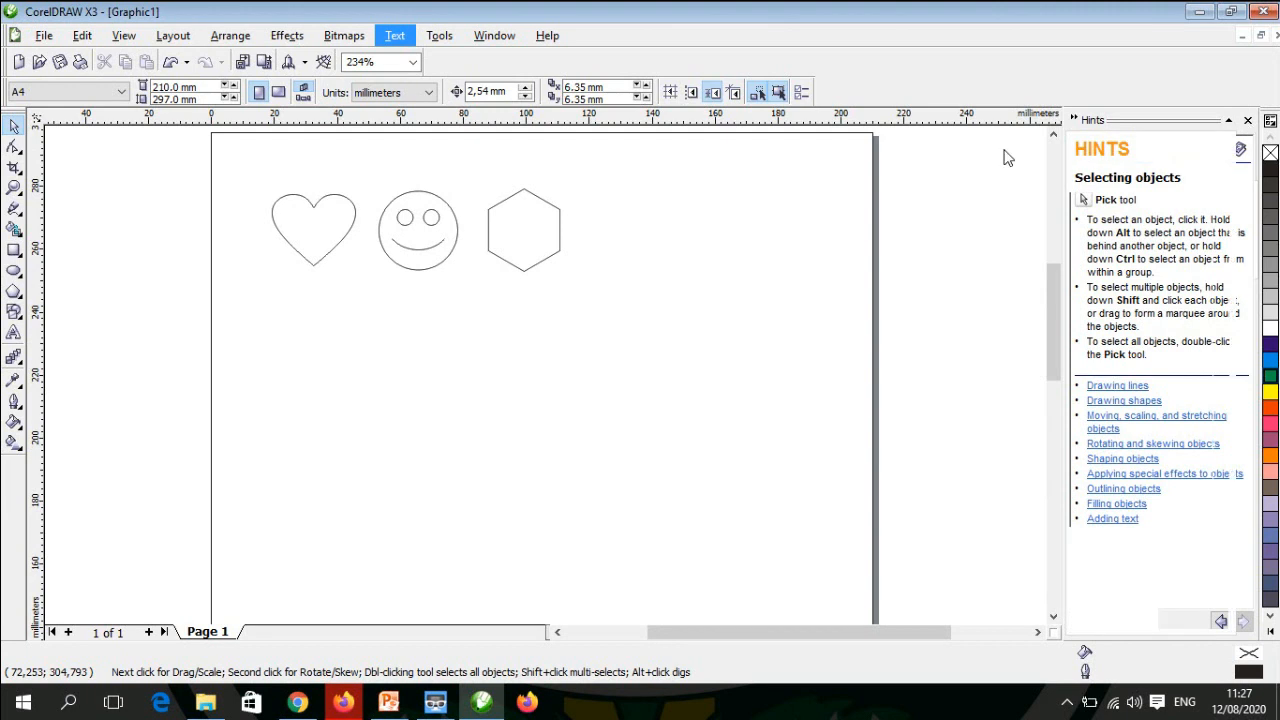
pyautogui.hotkey('ctrl', 'F11')
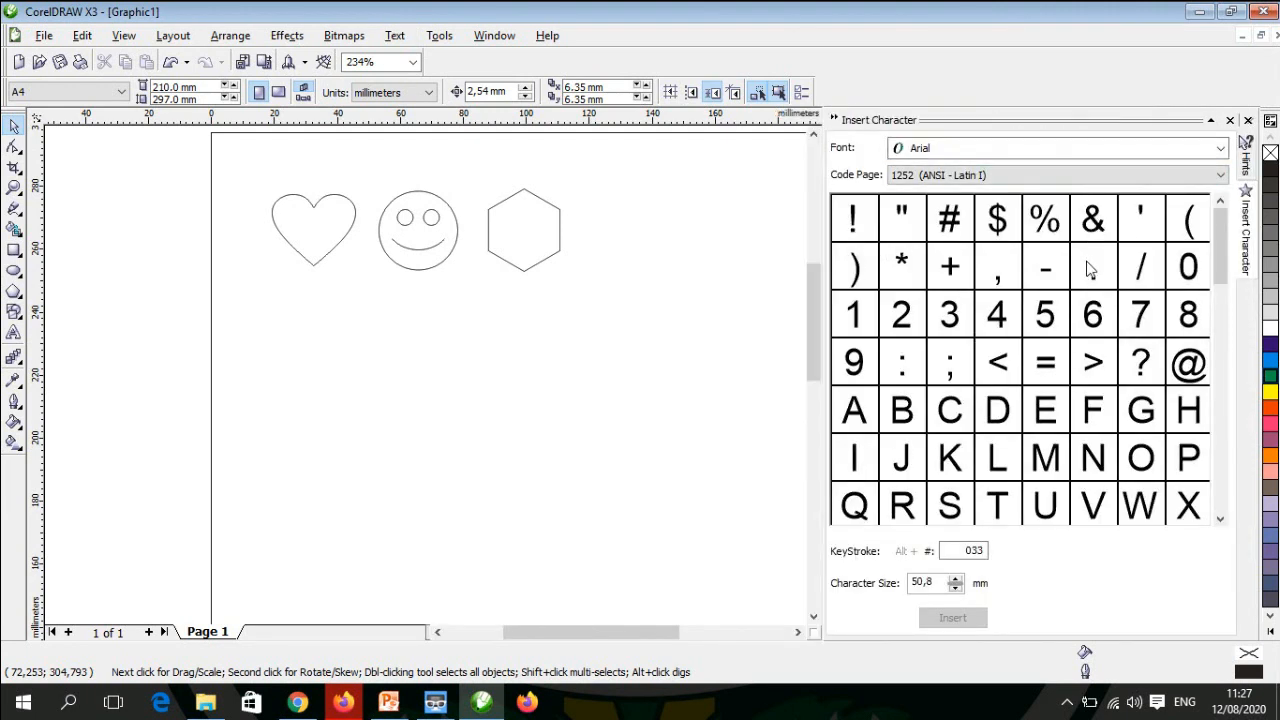
pyautogui.click(1220, 148)
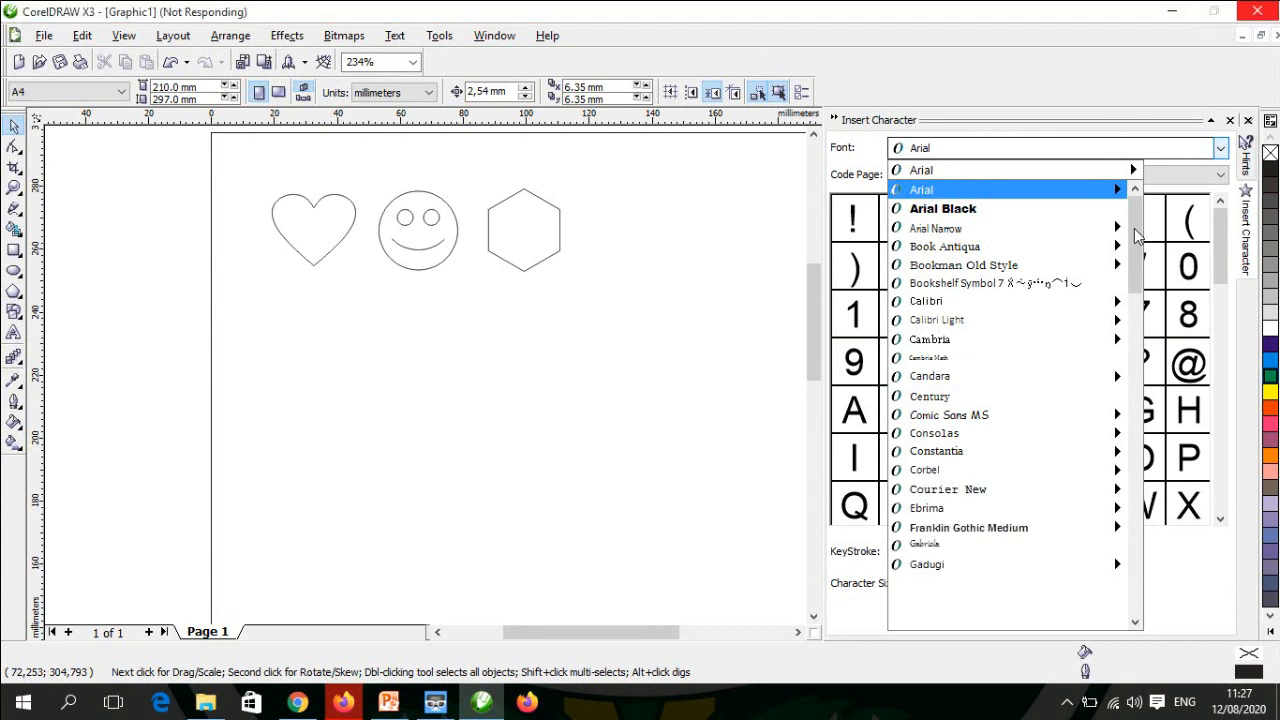
pyautogui.moveTo(1138, 268); pyautogui.dragTo(1137, 558)
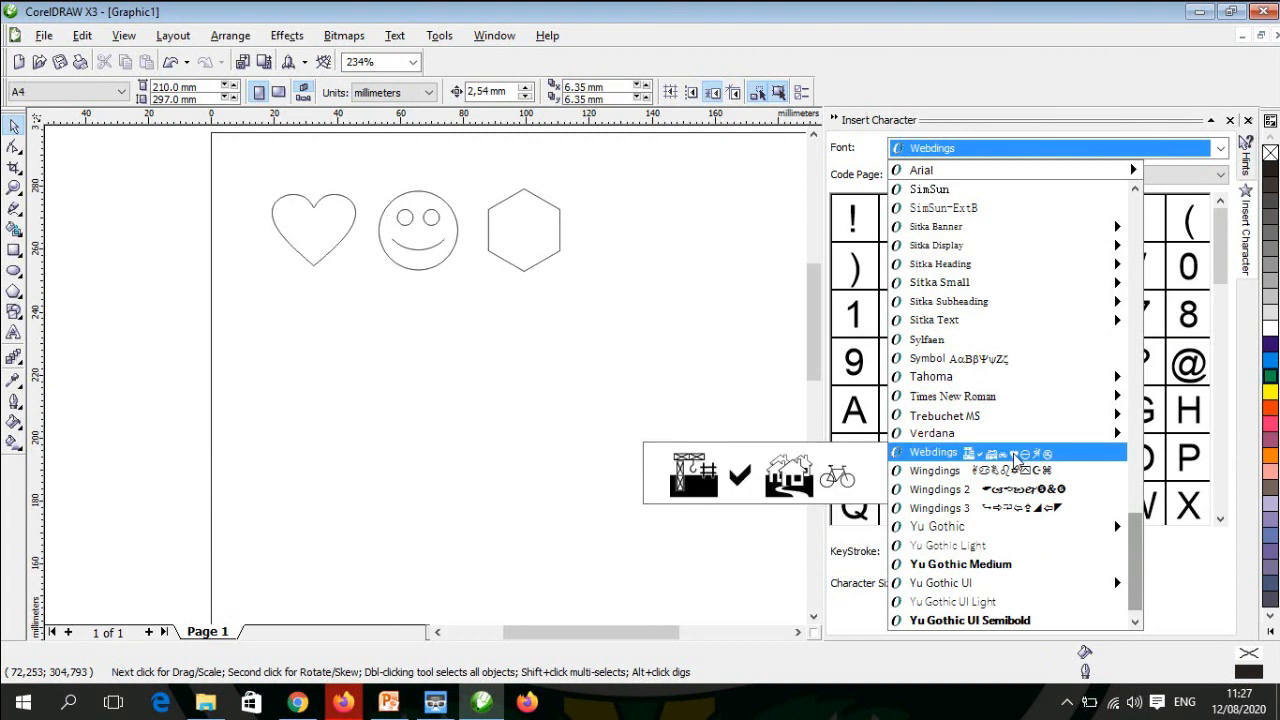
pyautogui.click(1016, 458)
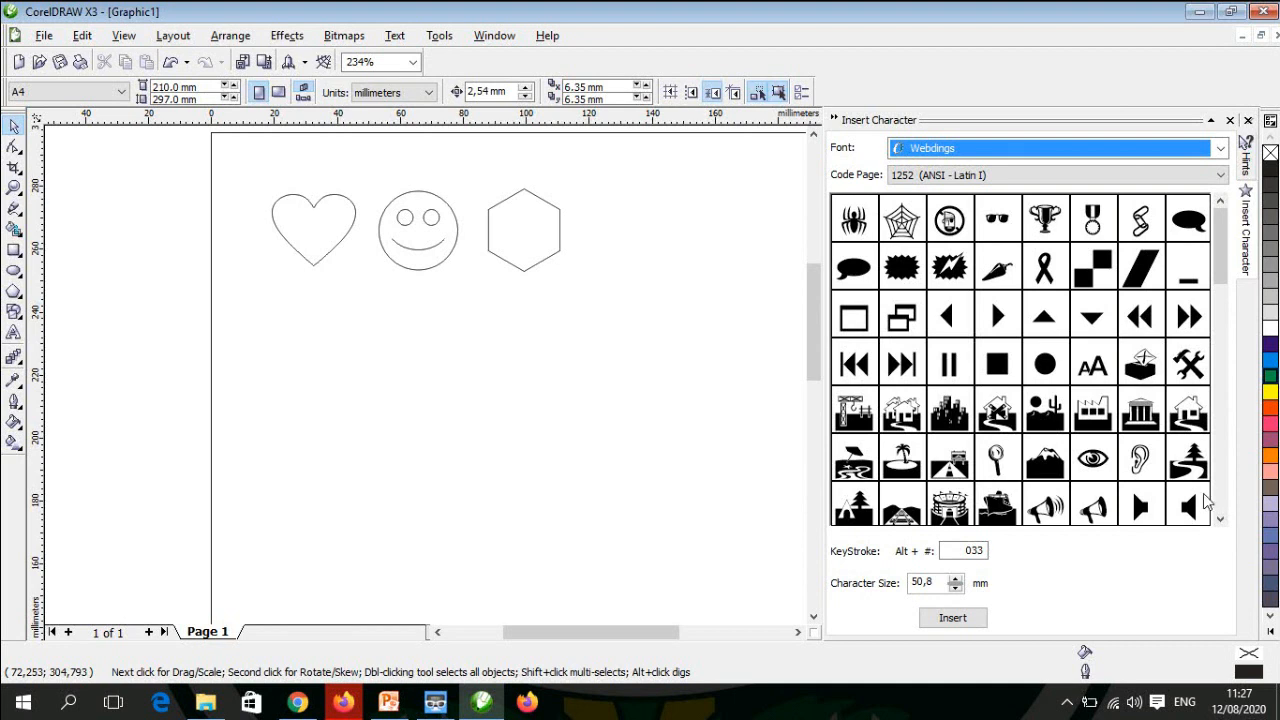
# Step: Find the eye symbol among the Webdings characters and insert it into the drawing
pyautogui.click(1220, 519)
pyautogui.click(1220, 519)
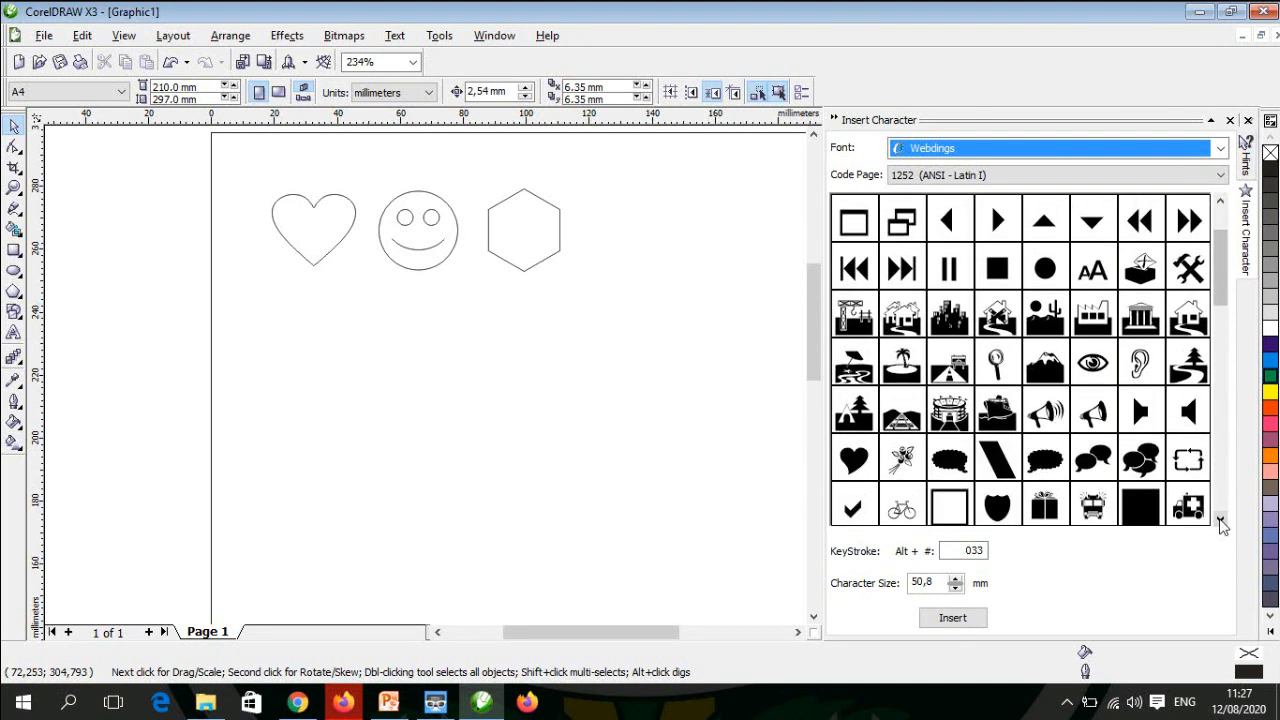
pyautogui.click(1220, 519)
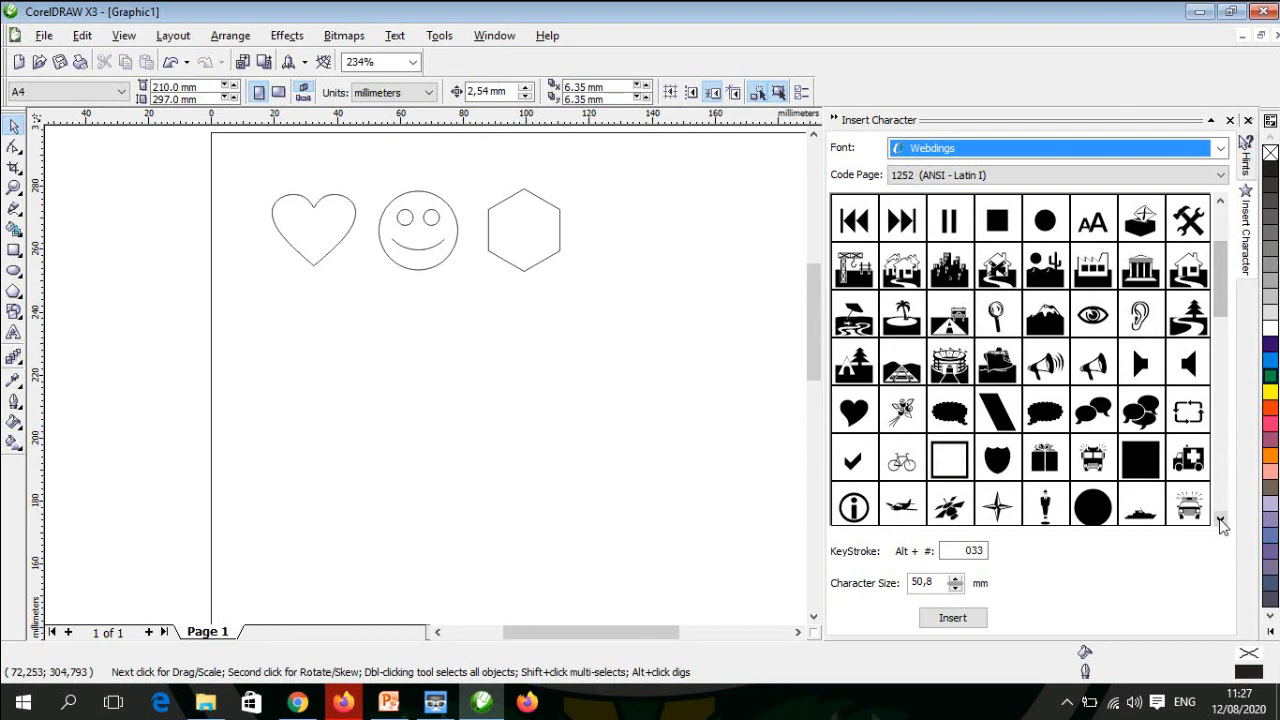
pyautogui.click(1220, 519)
pyautogui.click(1220, 519)
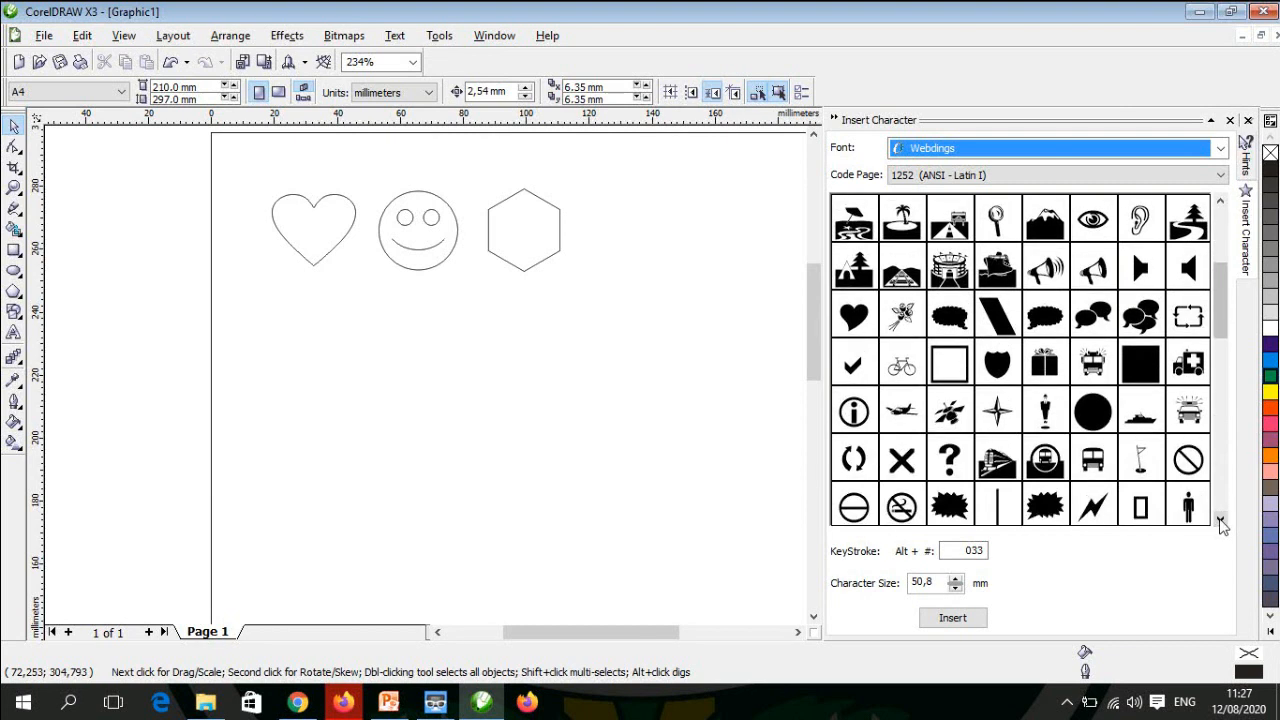
pyautogui.moveTo(1219, 331); pyautogui.dragTo(1213, 275)
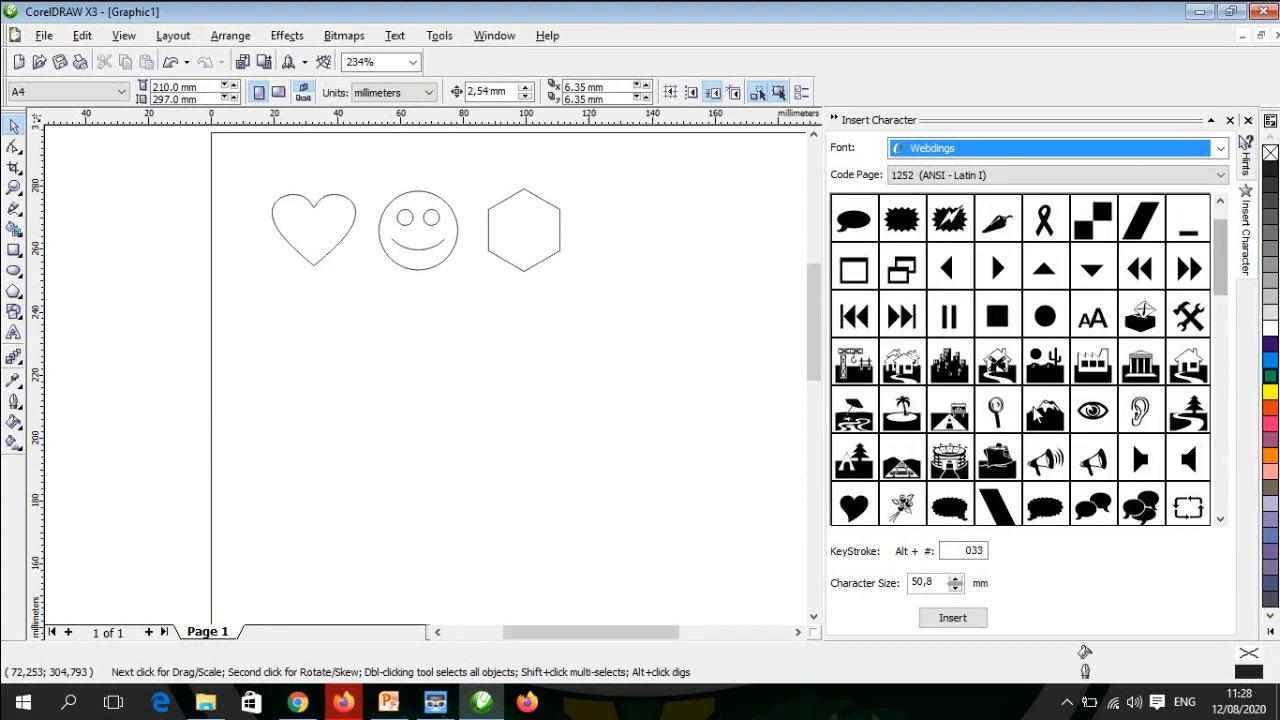
pyautogui.click(1096, 412)
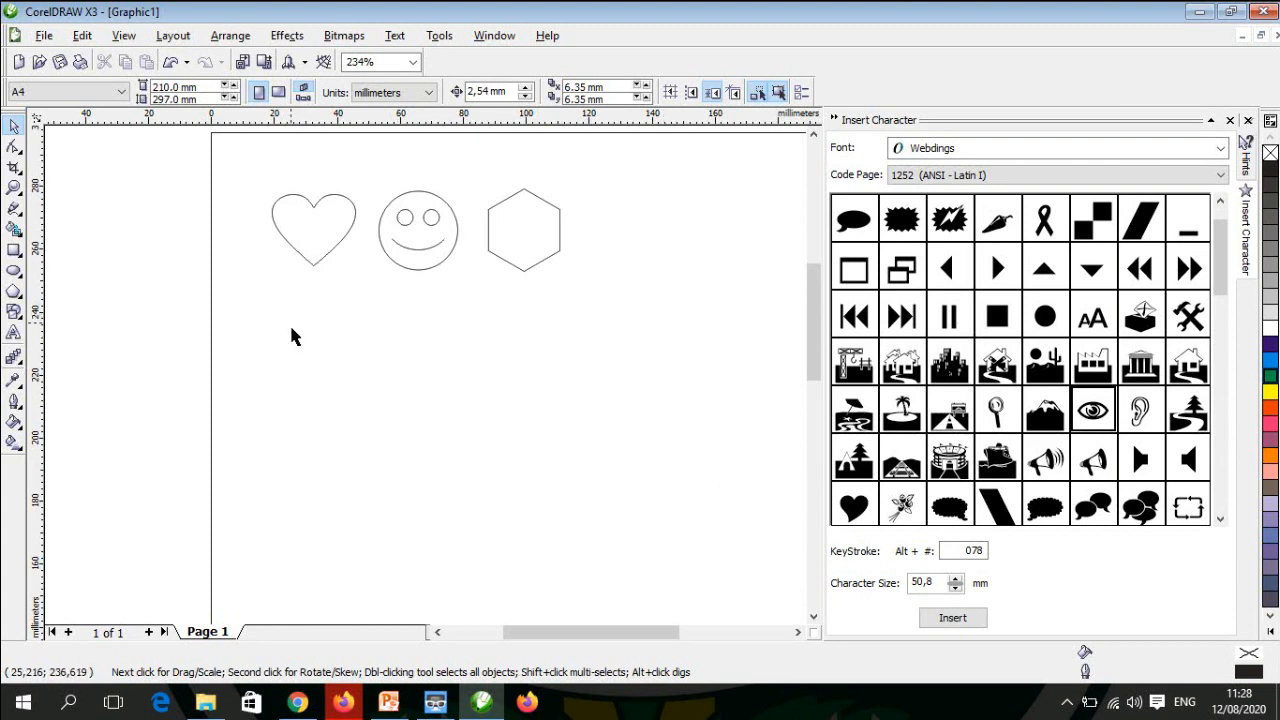
pyautogui.click(952, 618)
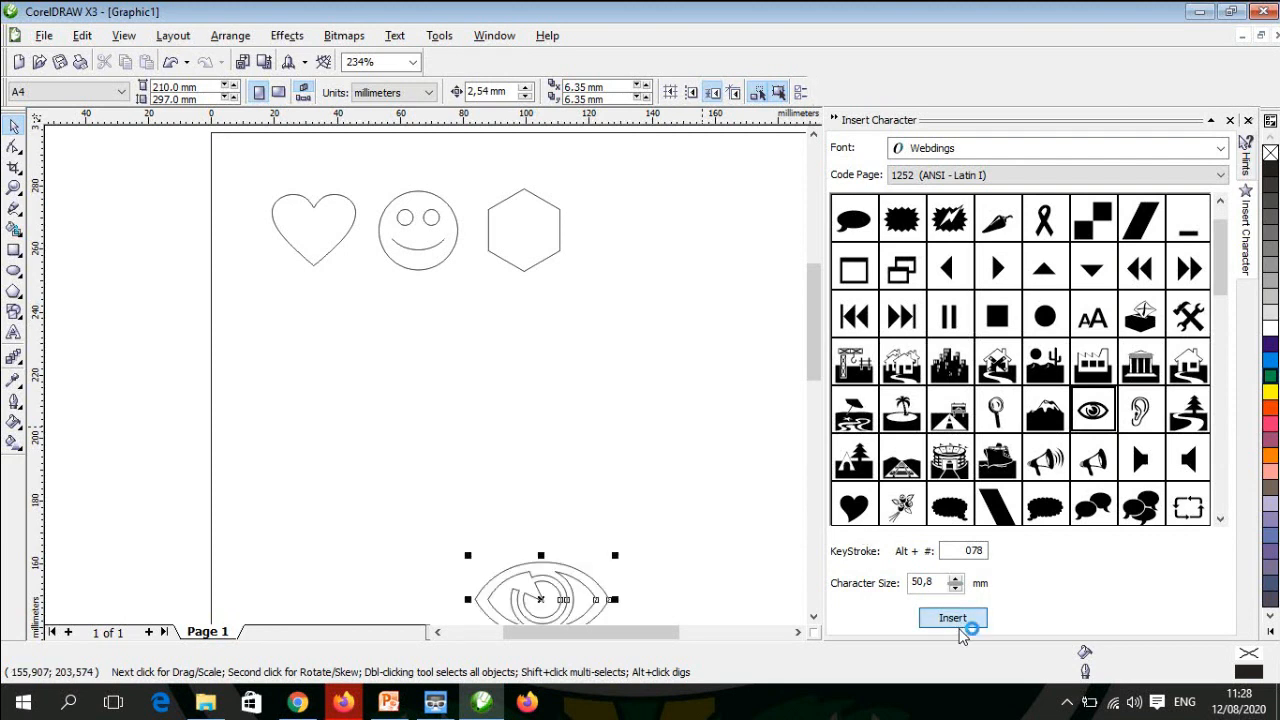
# Step: Move the eye symbol to just below the heart and fill it with black
pyautogui.click(541, 585)
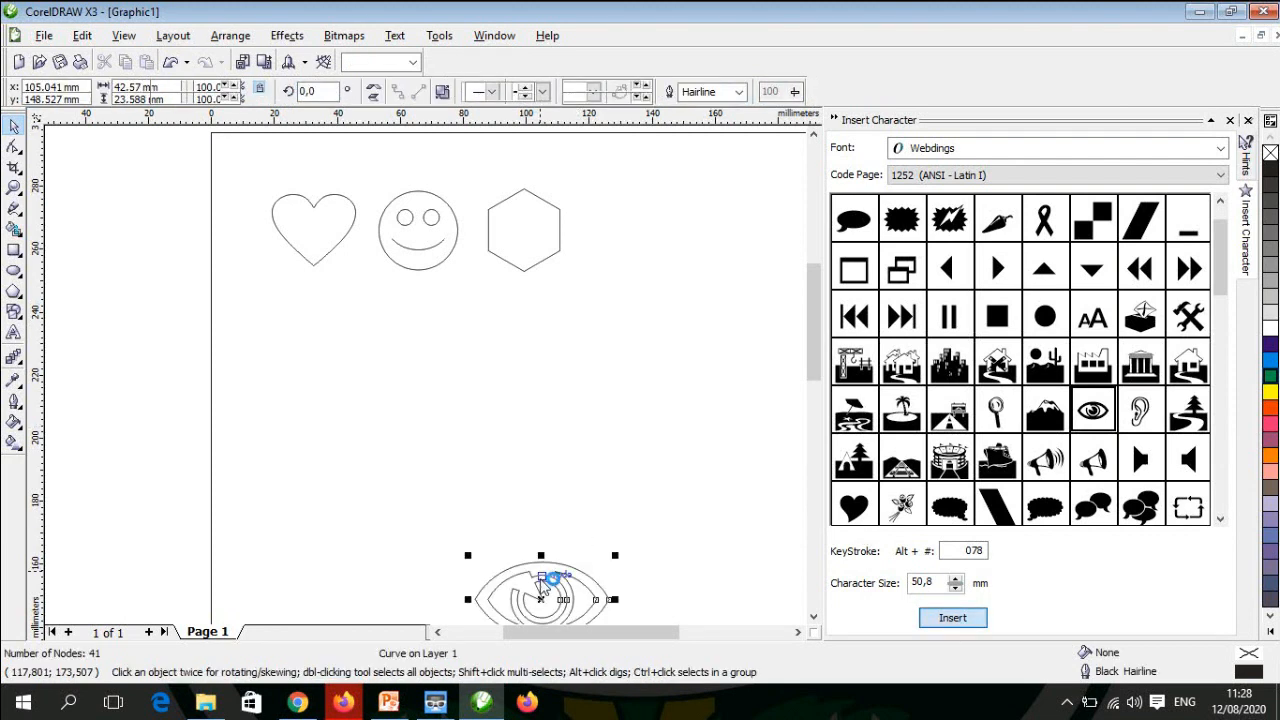
pyautogui.moveTo(541, 583); pyautogui.dragTo(325, 330)
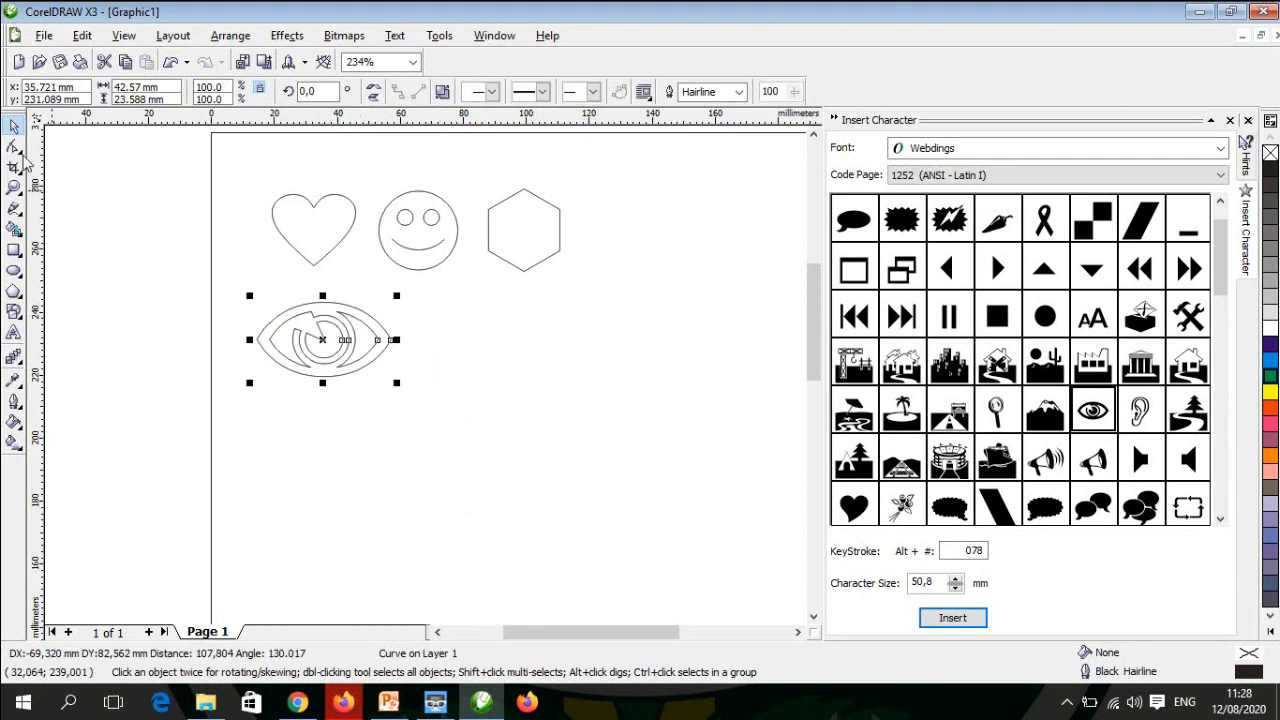
pyautogui.click(1270, 172)
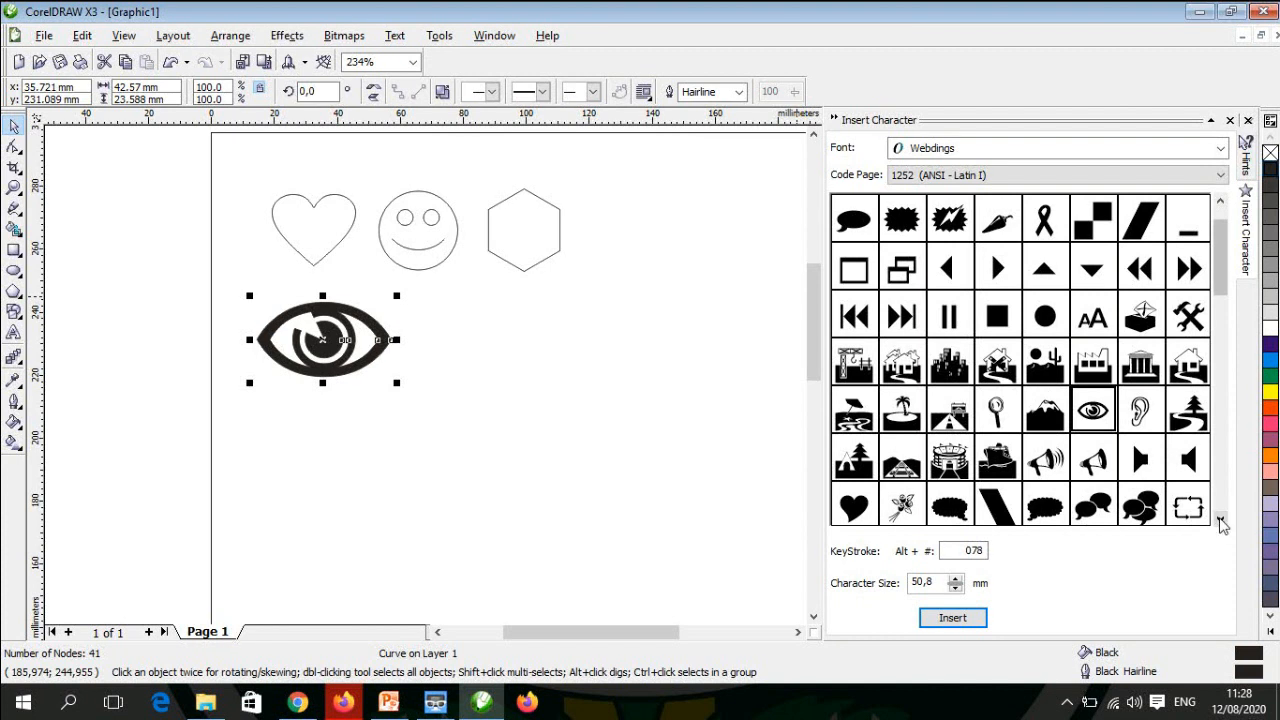
# Step: Find the open book symbol among the Webdings characters and insert it into the drawing
pyautogui.click(1220, 520)
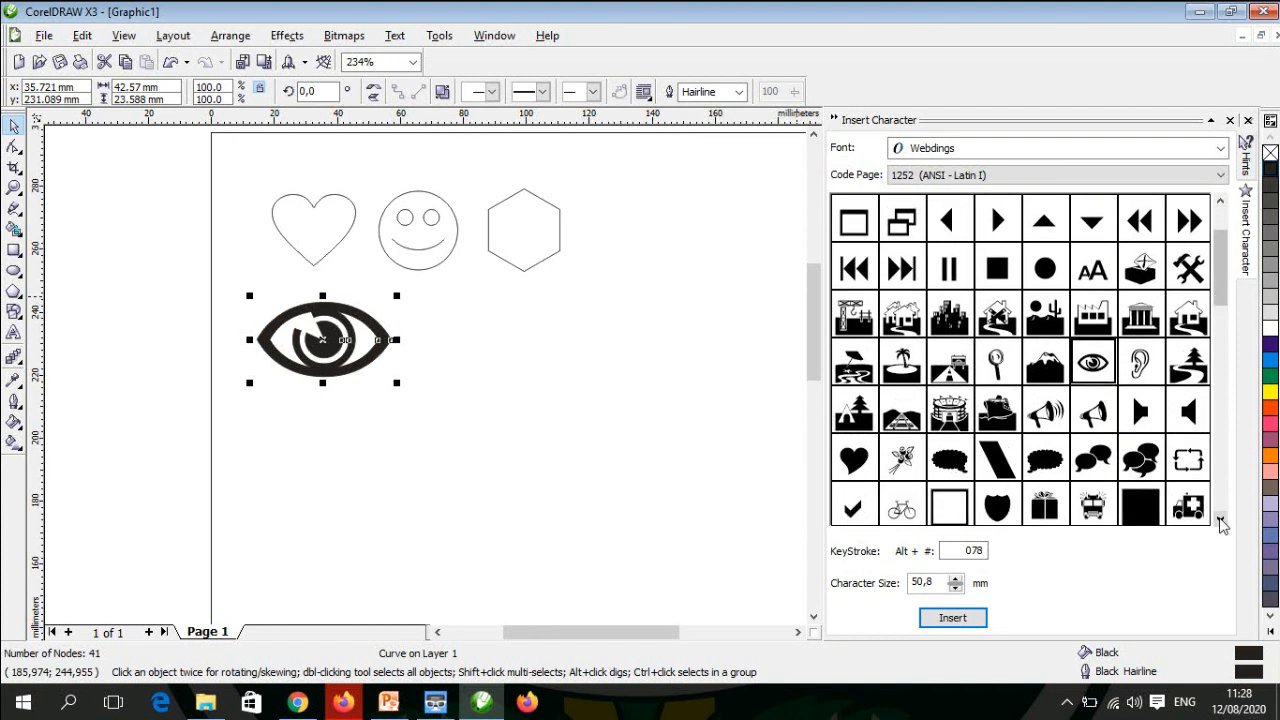
pyautogui.click(1220, 520)
pyautogui.click(1220, 520)
pyautogui.click(1220, 520)
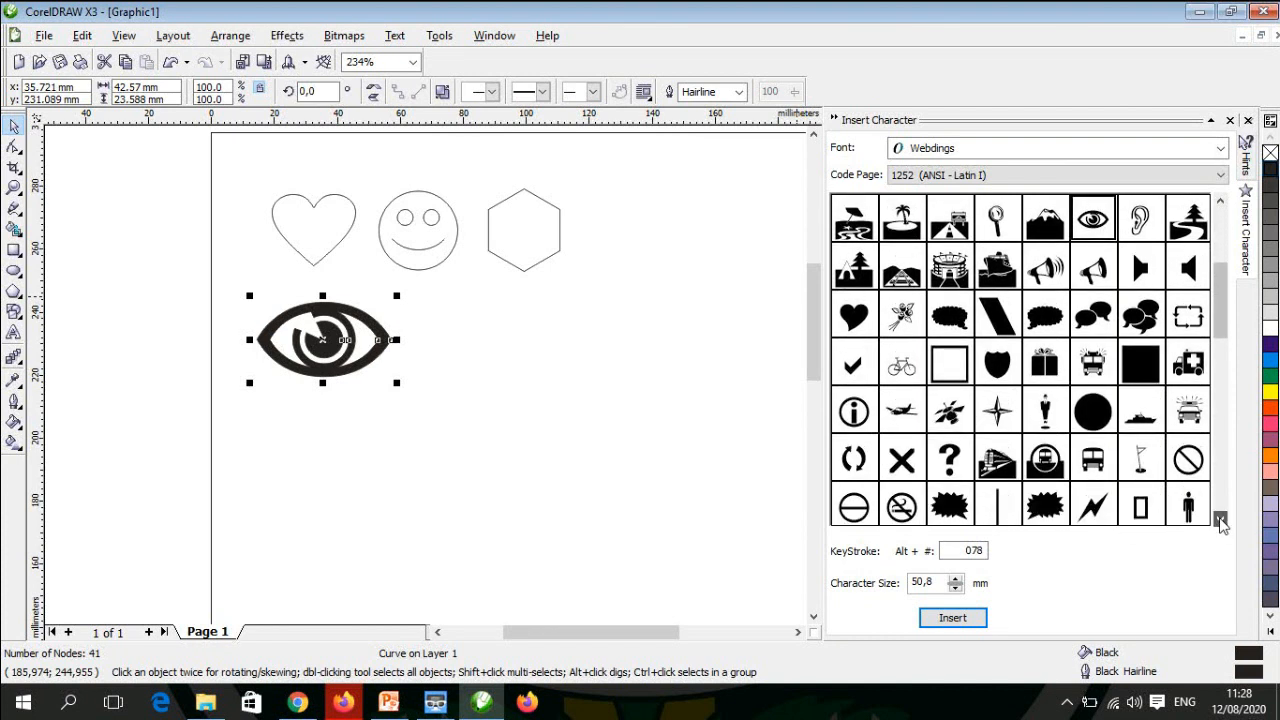
pyautogui.click(1220, 520)
pyautogui.click(1220, 520)
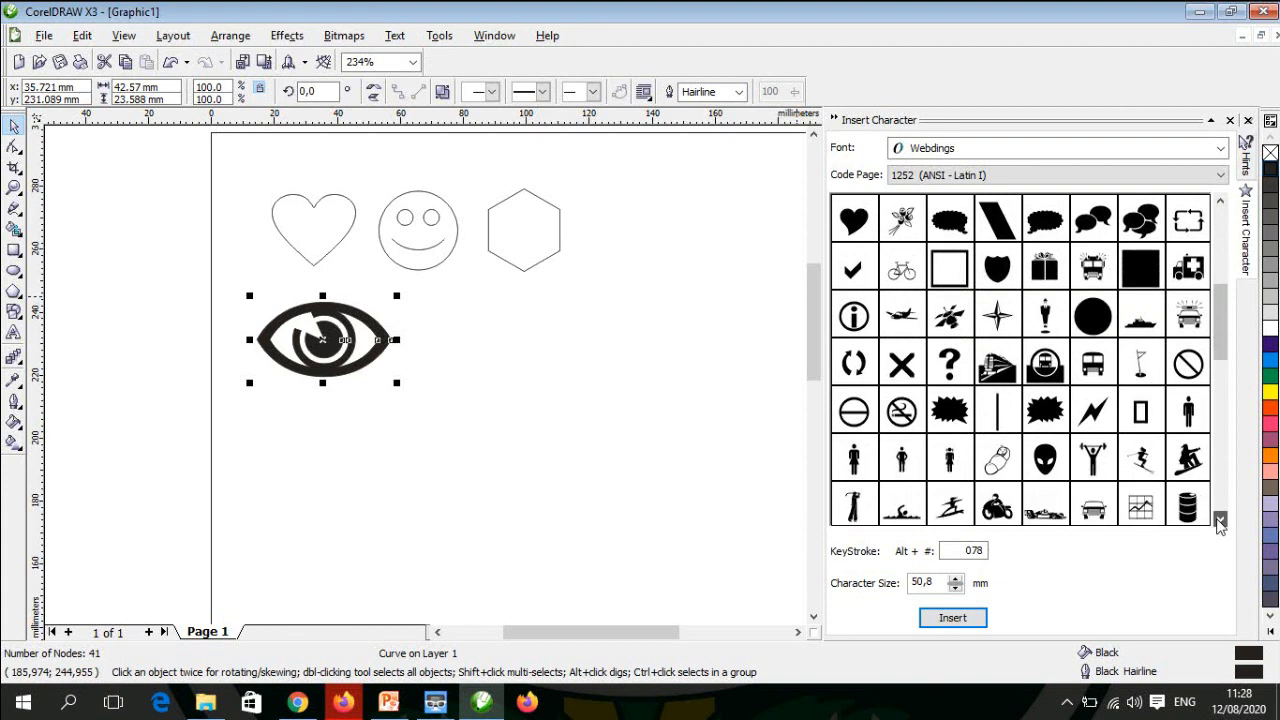
pyautogui.click(1220, 520)
pyautogui.click(1220, 520)
pyautogui.click(1220, 520)
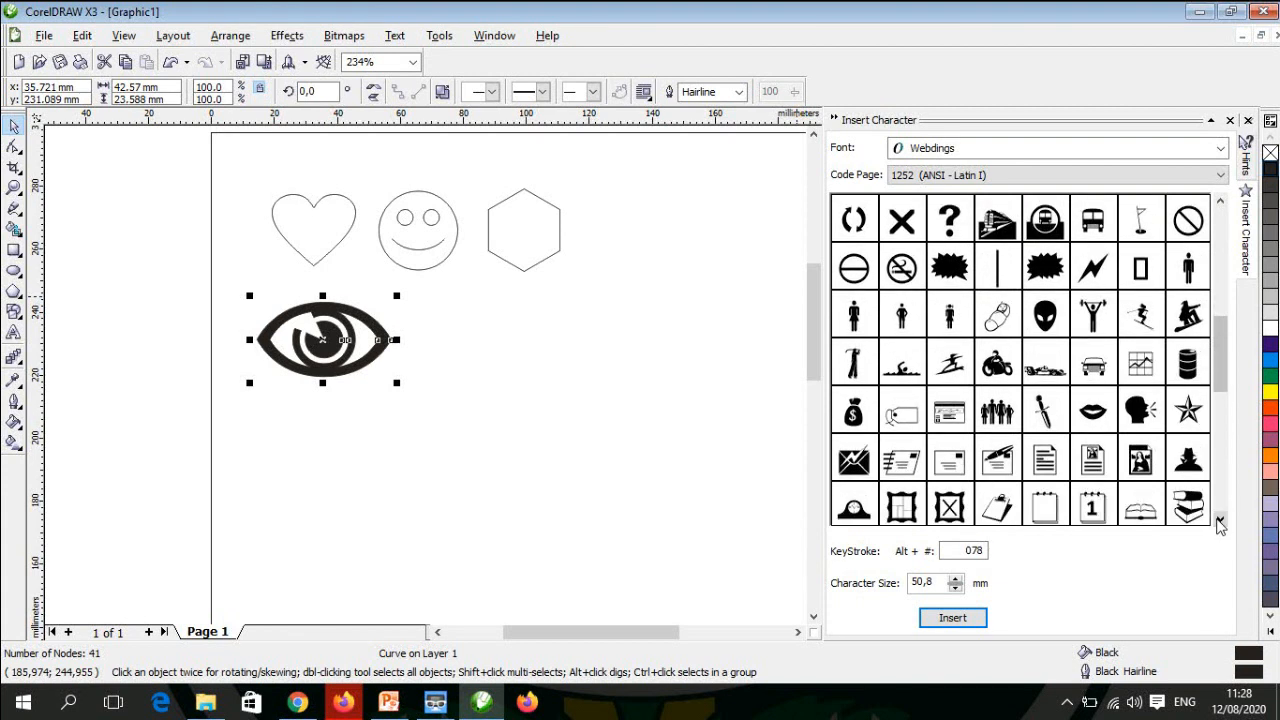
pyautogui.click(1220, 520)
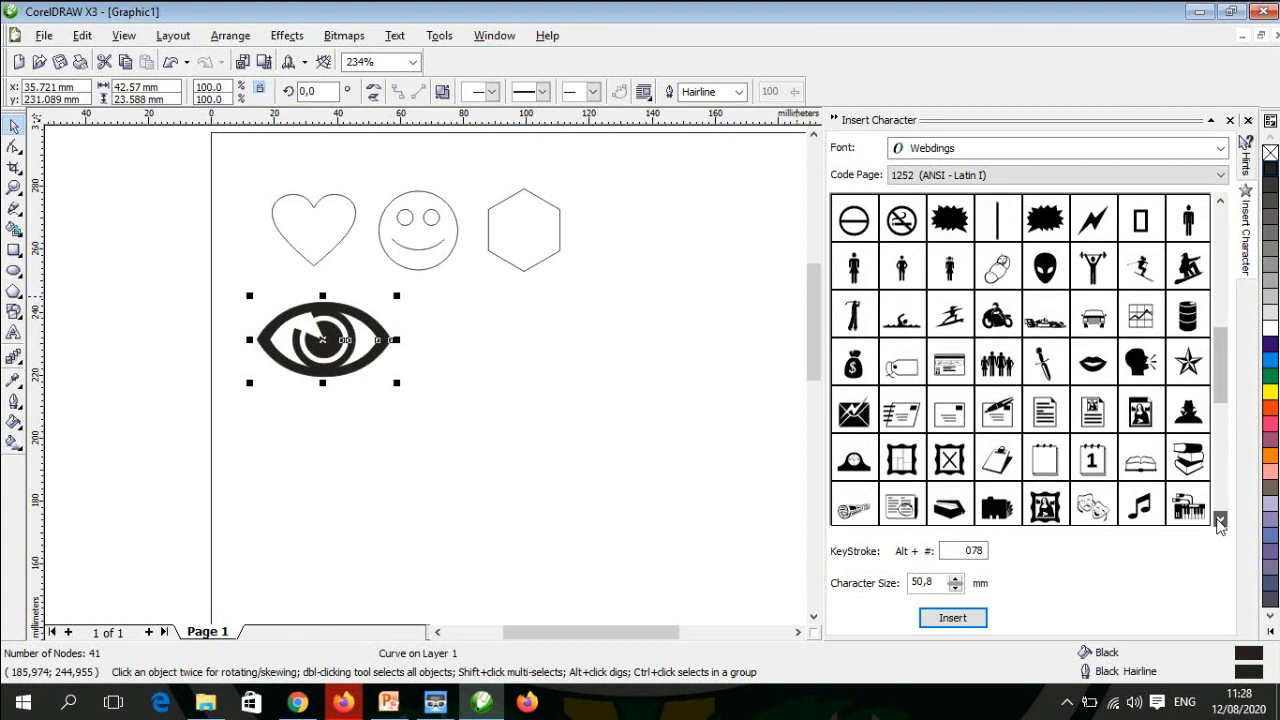
pyautogui.click(1155, 465)
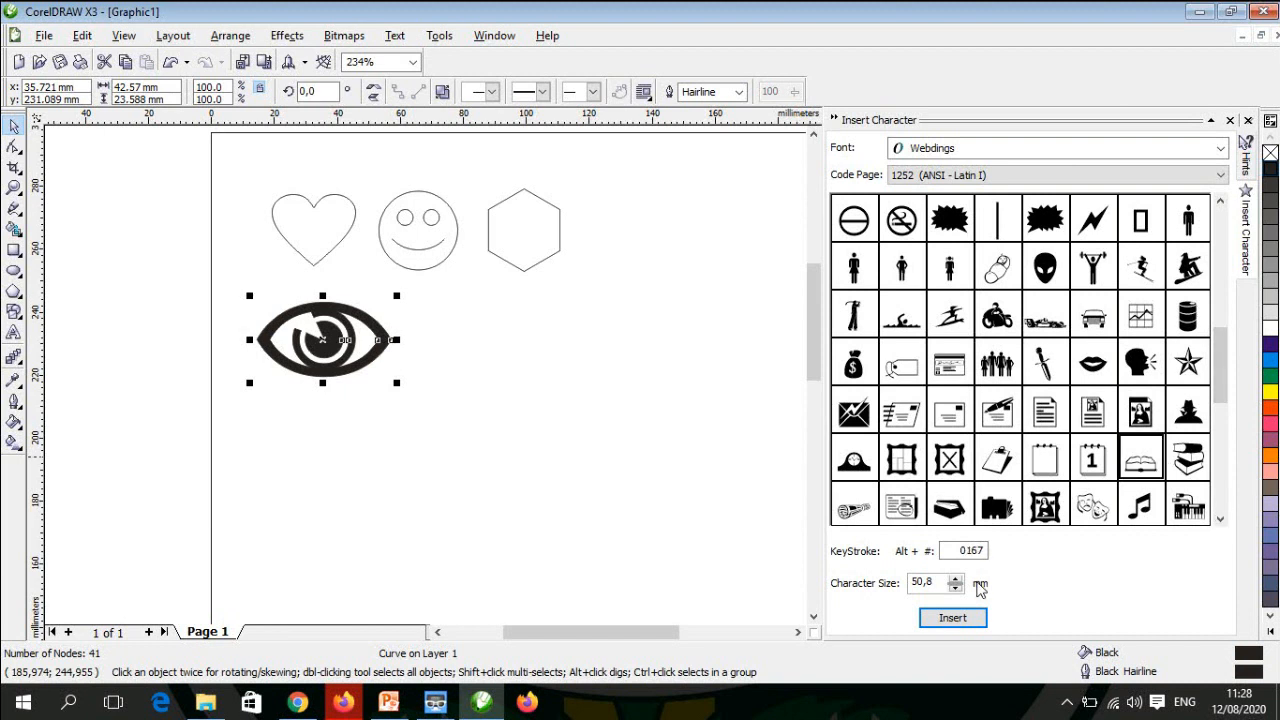
pyautogui.click(952, 617)
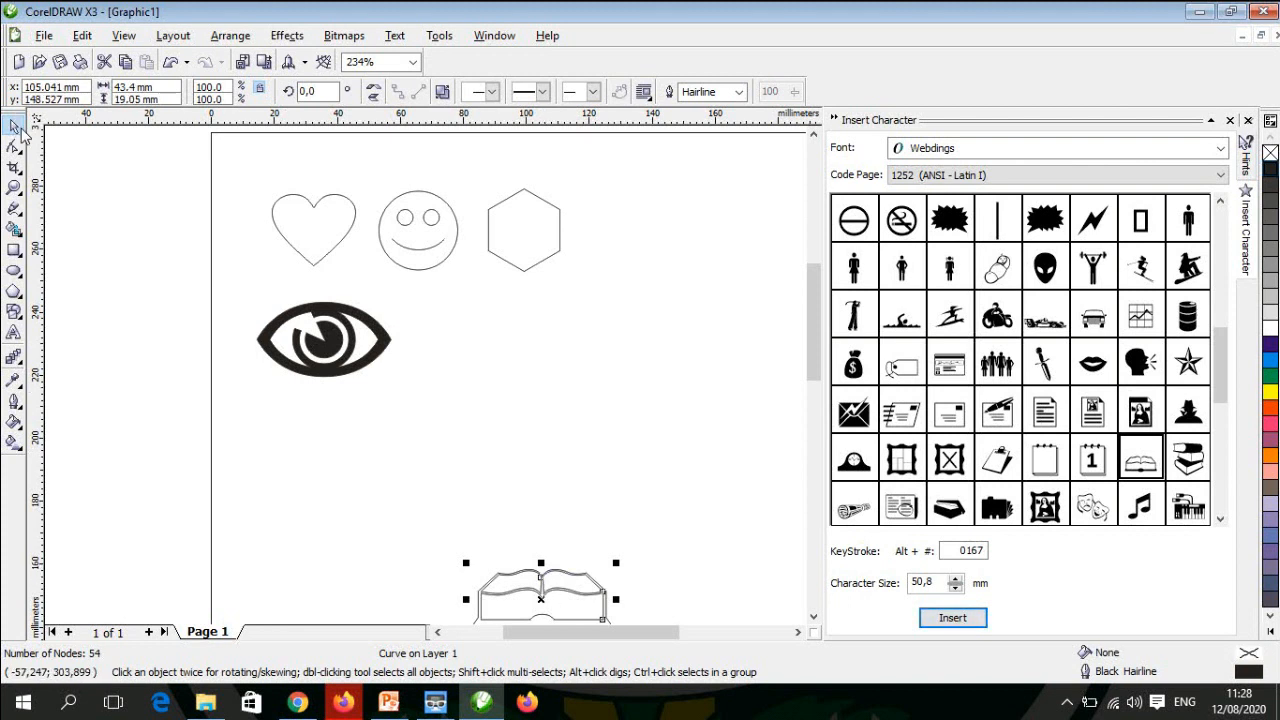
# Step: Place the open book symbol just to the right of the eye, fill it with black, and collapse the Insert Character docker
pyautogui.moveTo(551, 604); pyautogui.dragTo(491, 346)
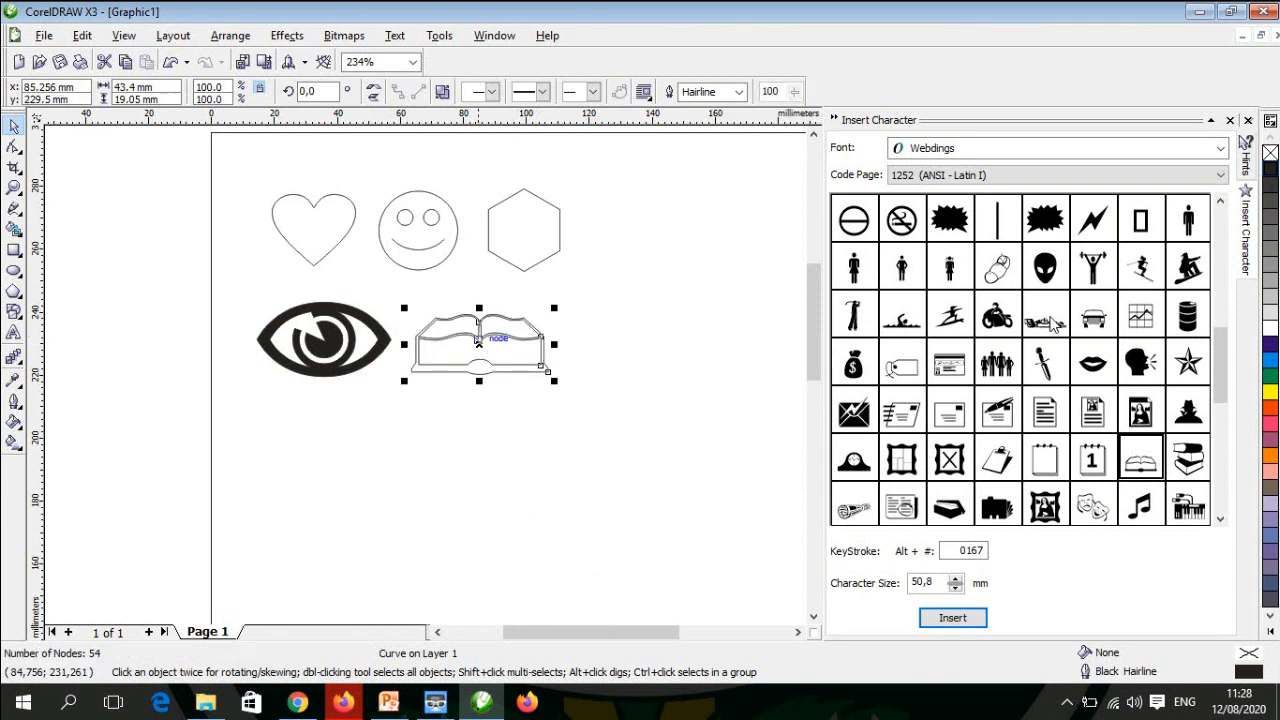
pyautogui.click(1271, 172)
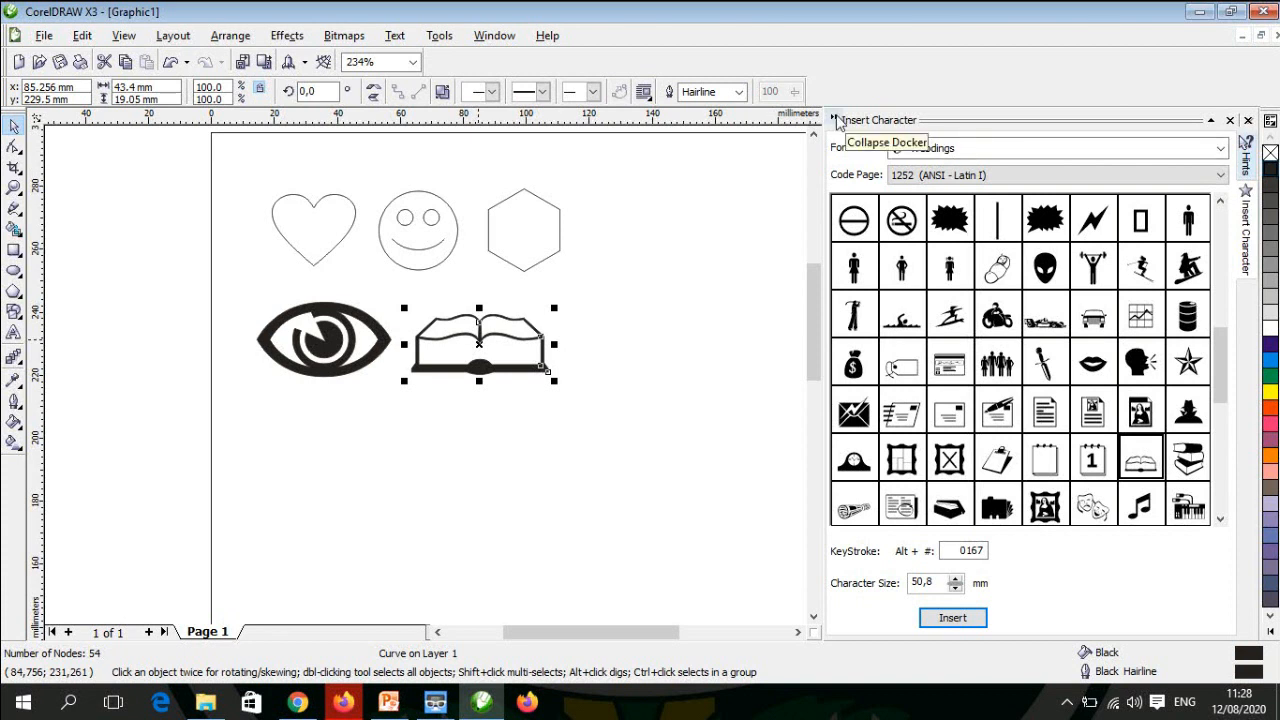
pyautogui.click(836, 120)
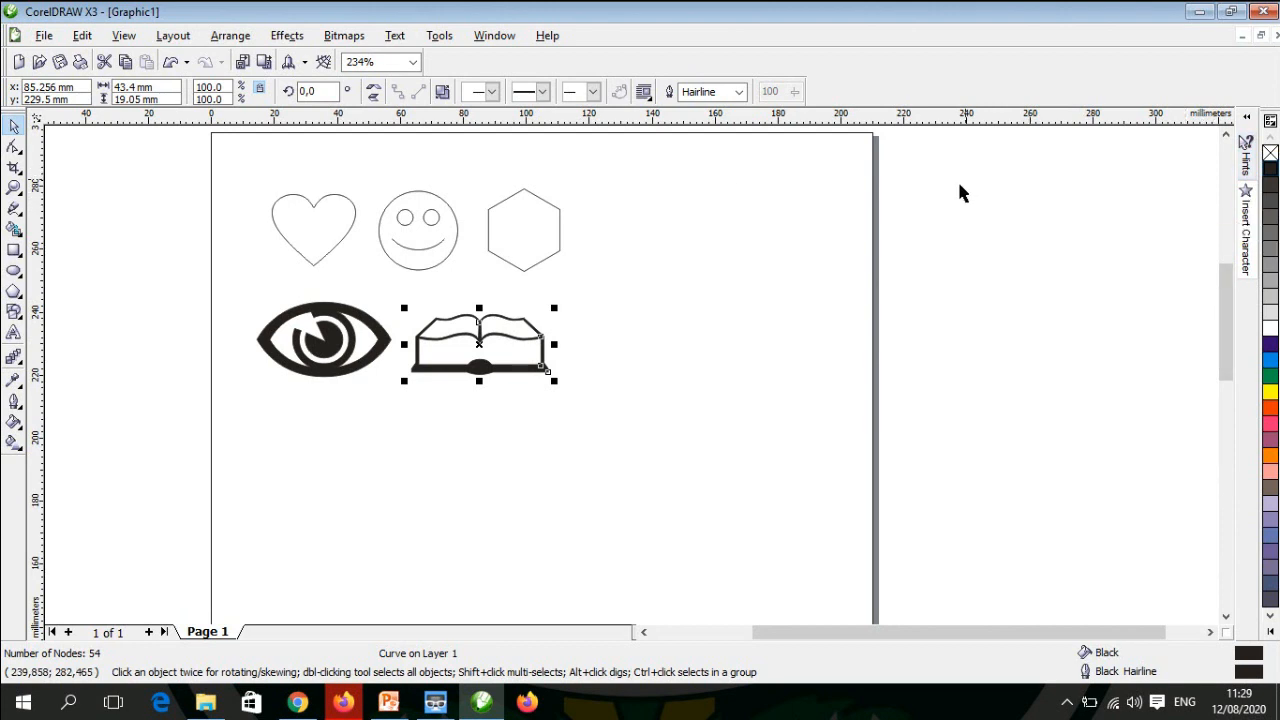
# Step: Save the drawing in Documents as a CDR file named lat 1 and deselect the book
pyautogui.click(42, 37)
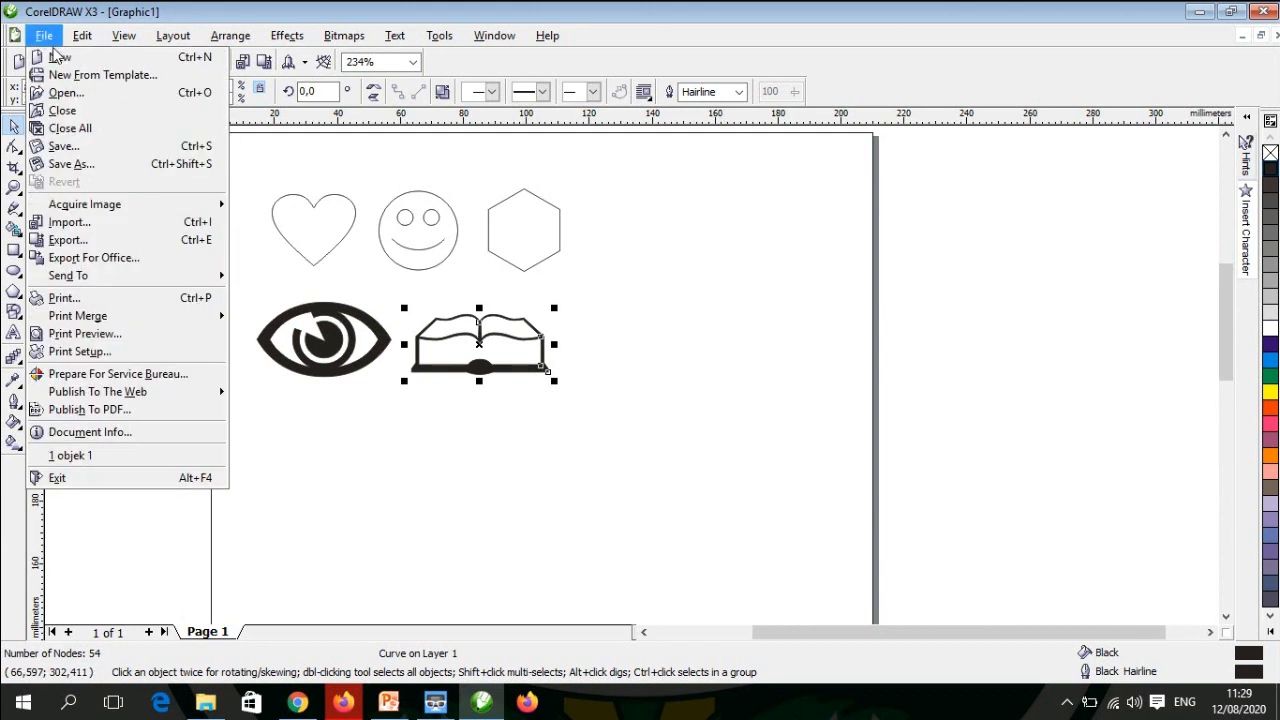
pyautogui.click(84, 154)
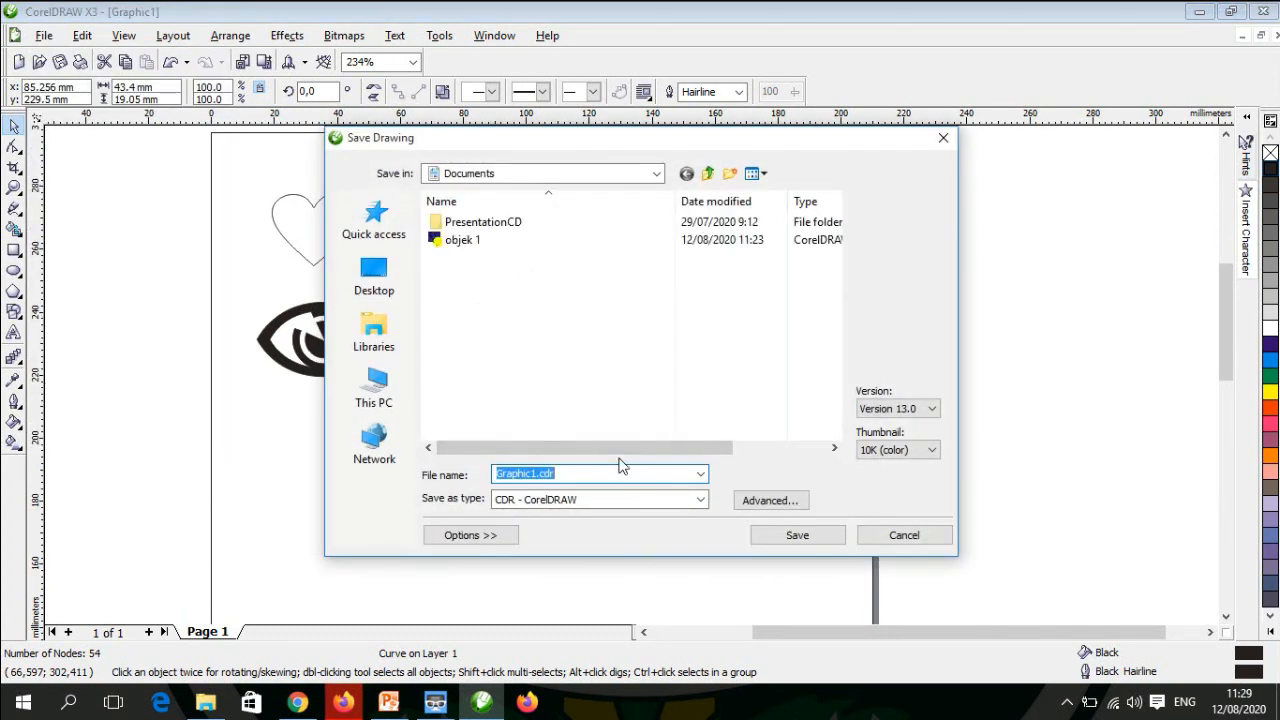
pyautogui.press('BackSpace')
pyautogui.write('lat 1')
pyautogui.click(790, 538)
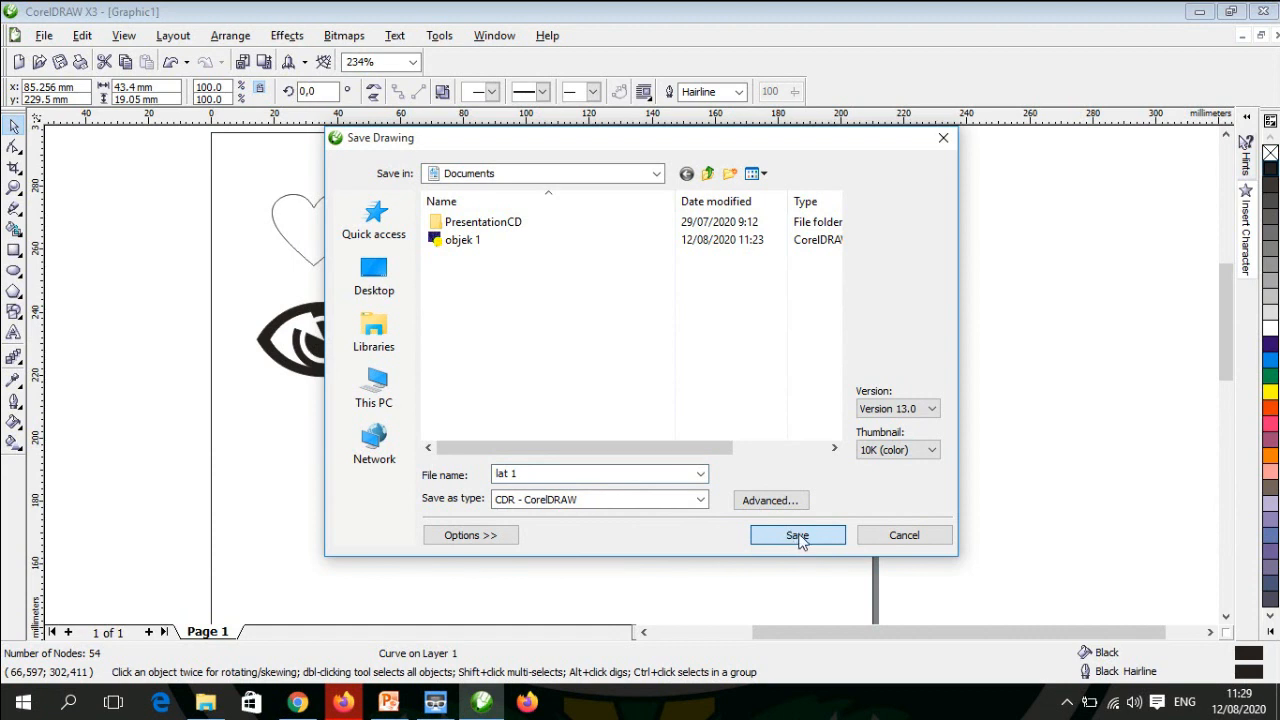
pyautogui.click(787, 384)
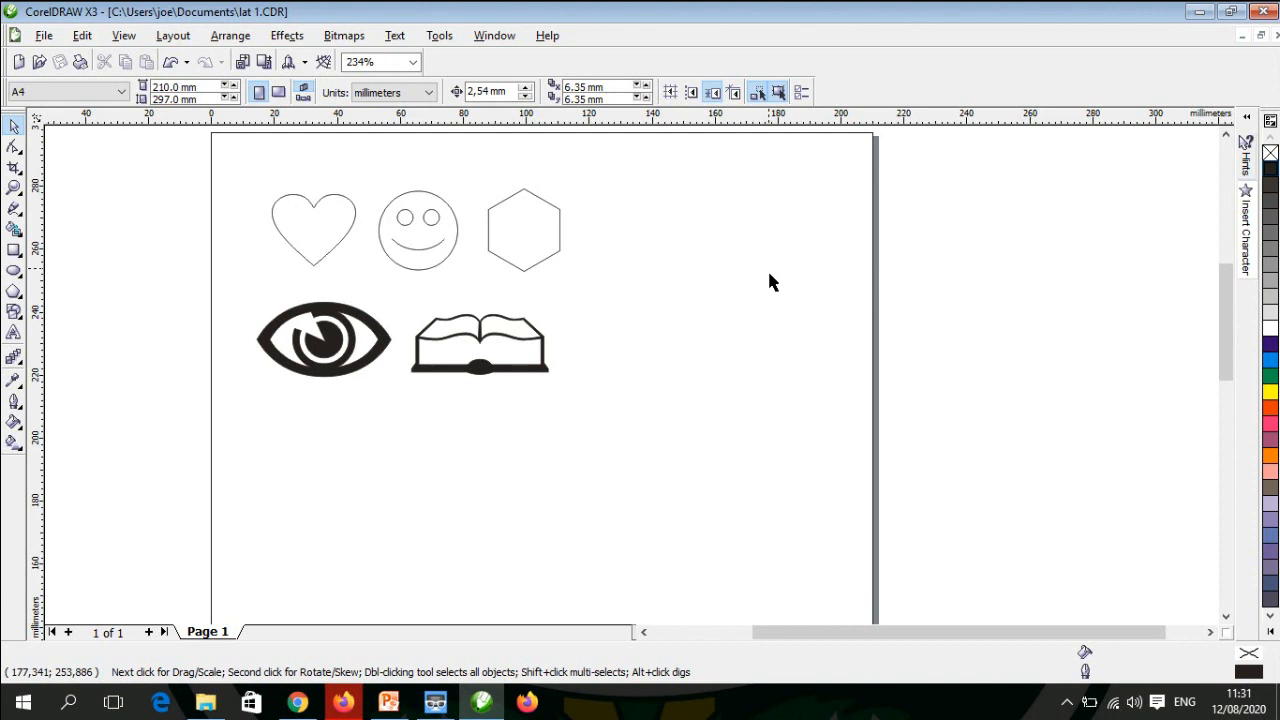
pyautogui.click(440, 704)
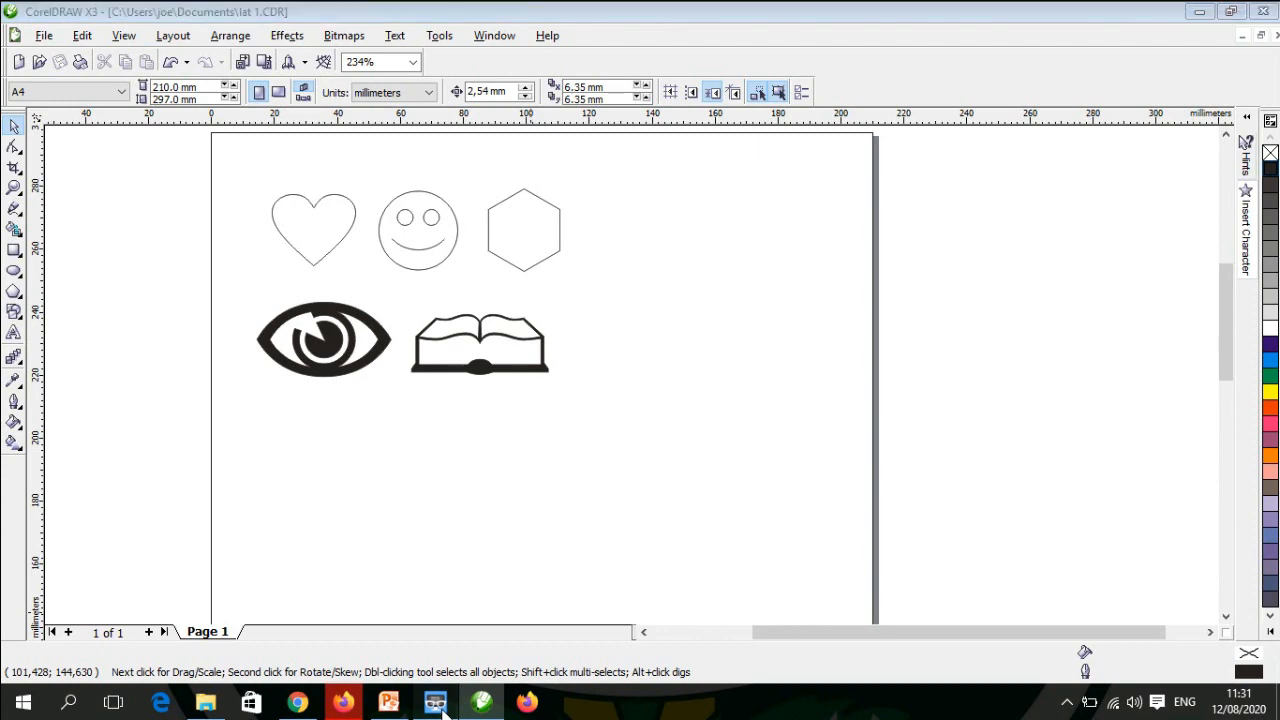